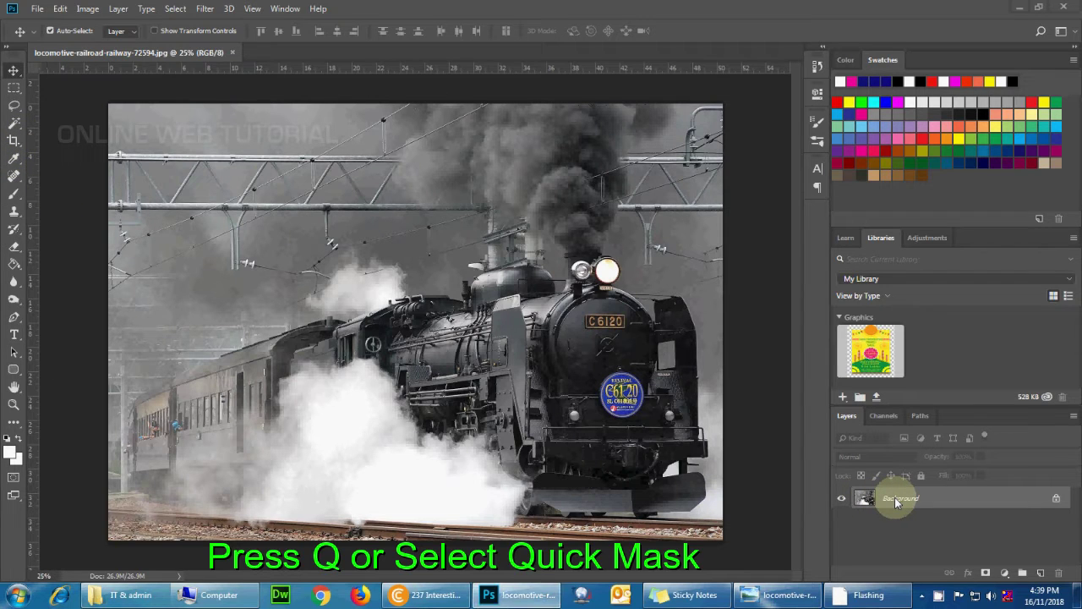
# - In Quick Mask, paint a mask over the big steam cloud beside the locomotive's wheels
pyautogui.press('q')
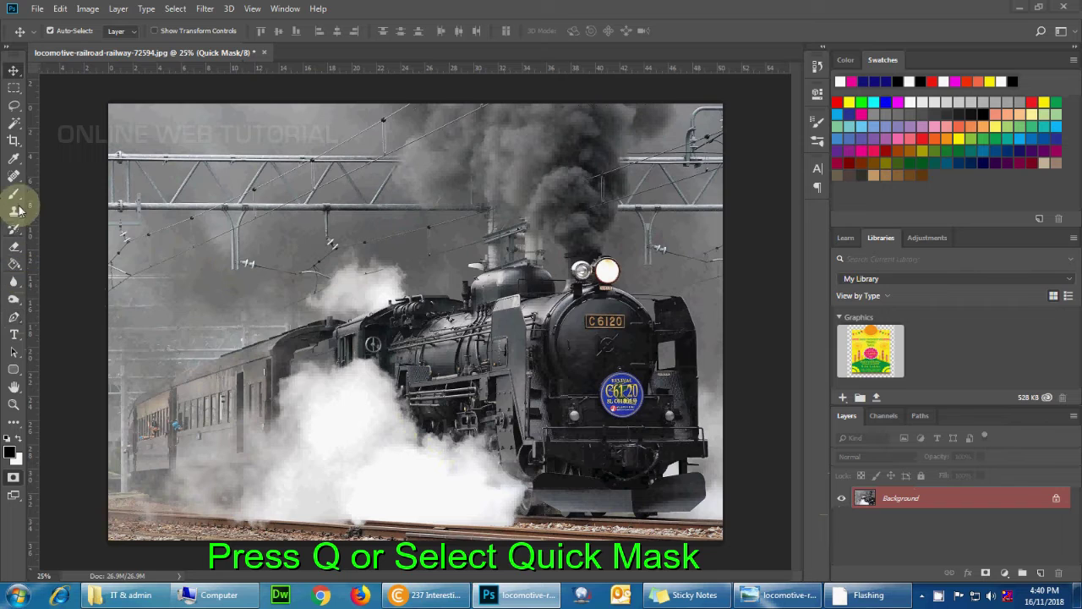
pyautogui.click(13, 193)
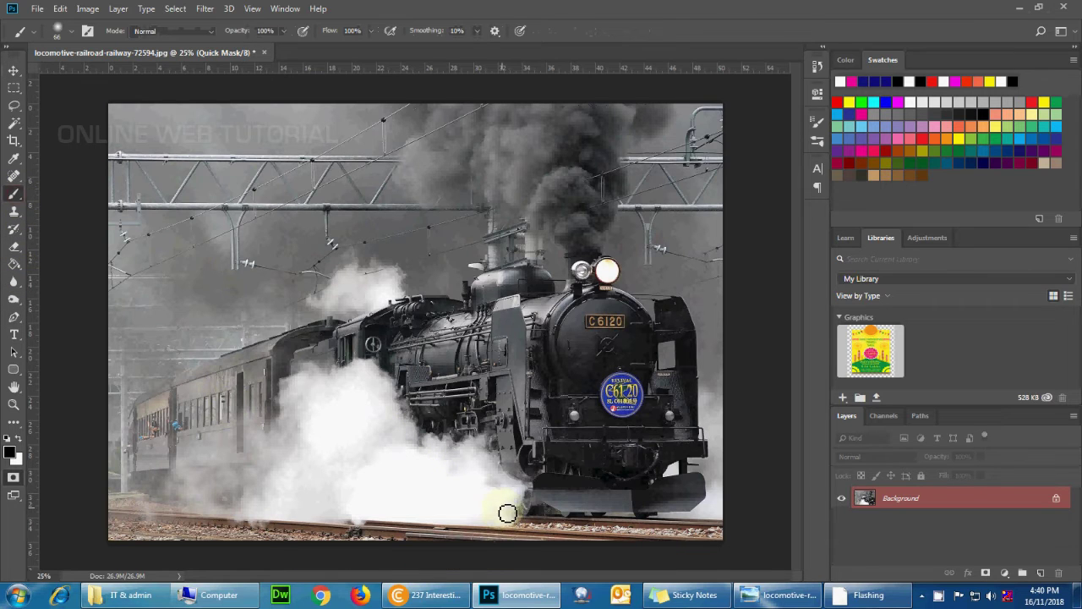
pyautogui.press(']')
pyautogui.press(']')
pyautogui.press(']')
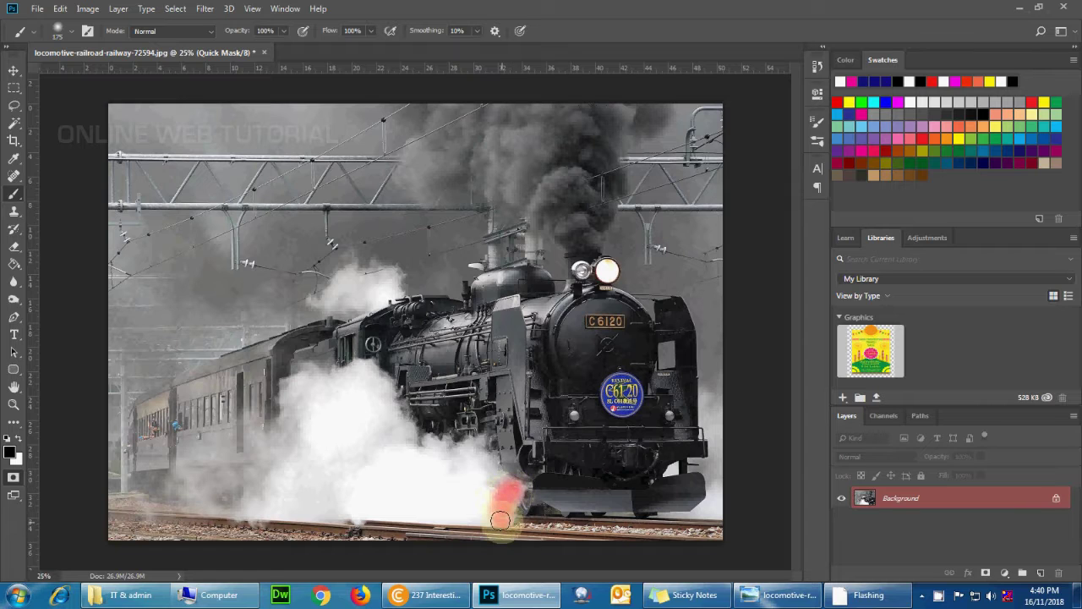
pyautogui.moveTo(485, 514)
pyautogui.mouseDown()
pyautogui.moveTo(353, 498)
pyautogui.moveTo(483, 502)
pyautogui.moveTo(445, 493)
pyautogui.moveTo(496, 481)
pyautogui.mouseUp()
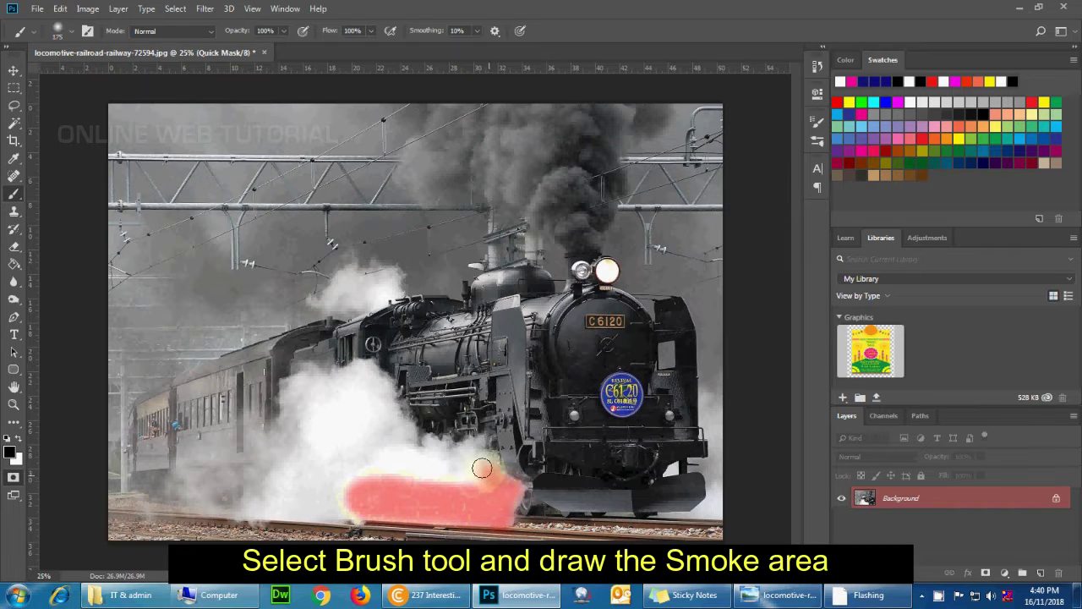
pyautogui.moveTo(461, 449)
pyautogui.mouseDown()
pyautogui.moveTo(454, 473)
pyautogui.moveTo(471, 473)
pyautogui.moveTo(409, 440)
pyautogui.moveTo(370, 371)
pyautogui.moveTo(290, 376)
pyautogui.moveTo(379, 415)
pyautogui.moveTo(352, 380)
pyautogui.moveTo(399, 478)
pyautogui.moveTo(353, 486)
pyautogui.moveTo(364, 451)
pyautogui.moveTo(332, 458)
pyautogui.moveTo(313, 425)
pyautogui.moveTo(321, 487)
pyautogui.moveTo(346, 504)
pyautogui.moveTo(300, 502)
pyautogui.moveTo(307, 452)
pyautogui.moveTo(307, 499)
pyautogui.moveTo(268, 490)
pyautogui.moveTo(290, 415)
pyautogui.moveTo(280, 464)
pyautogui.mouseUp()
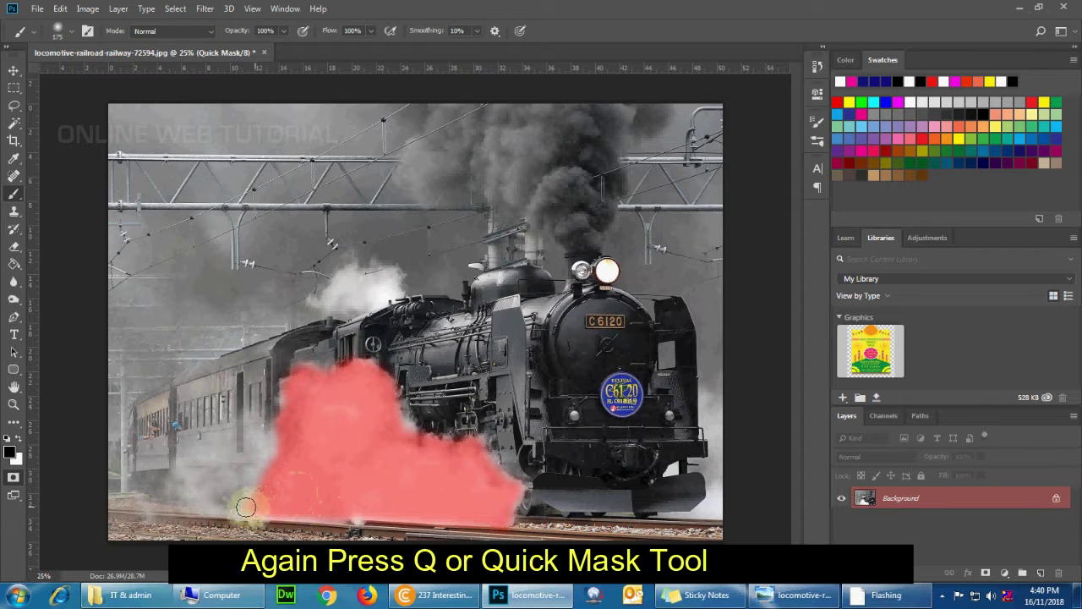
pyautogui.moveTo(245, 506)
pyautogui.mouseDown()
pyautogui.moveTo(270, 438)
pyautogui.moveTo(235, 486)
pyautogui.mouseUp()
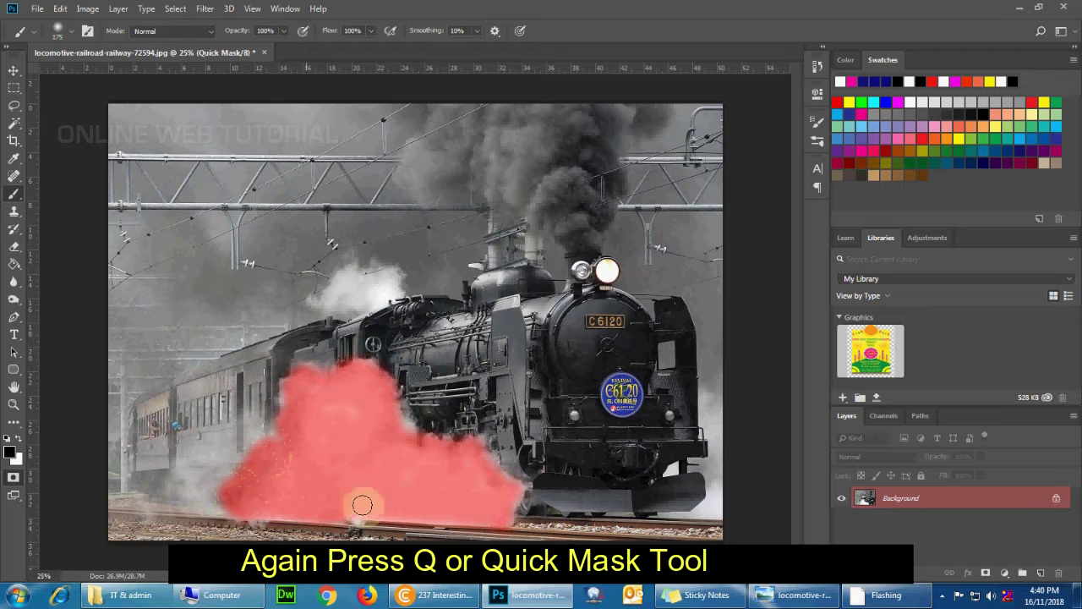
# - Turn the mask into an inverted selection, copy it to Layer 1, then select Background
pyautogui.press('q')
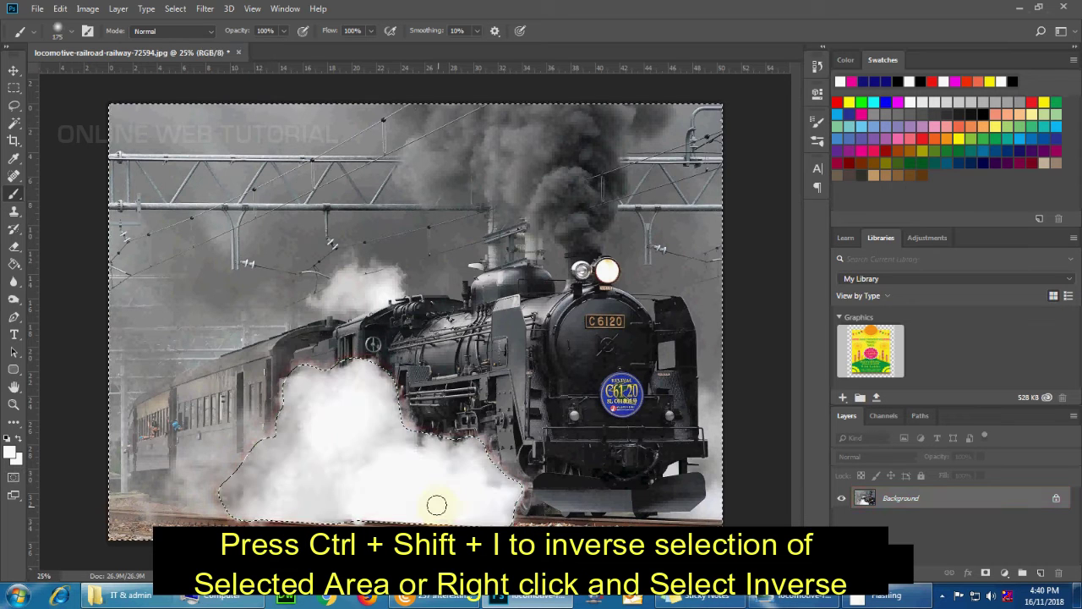
pyautogui.hotkey('ctrl', 'shift', 'i')
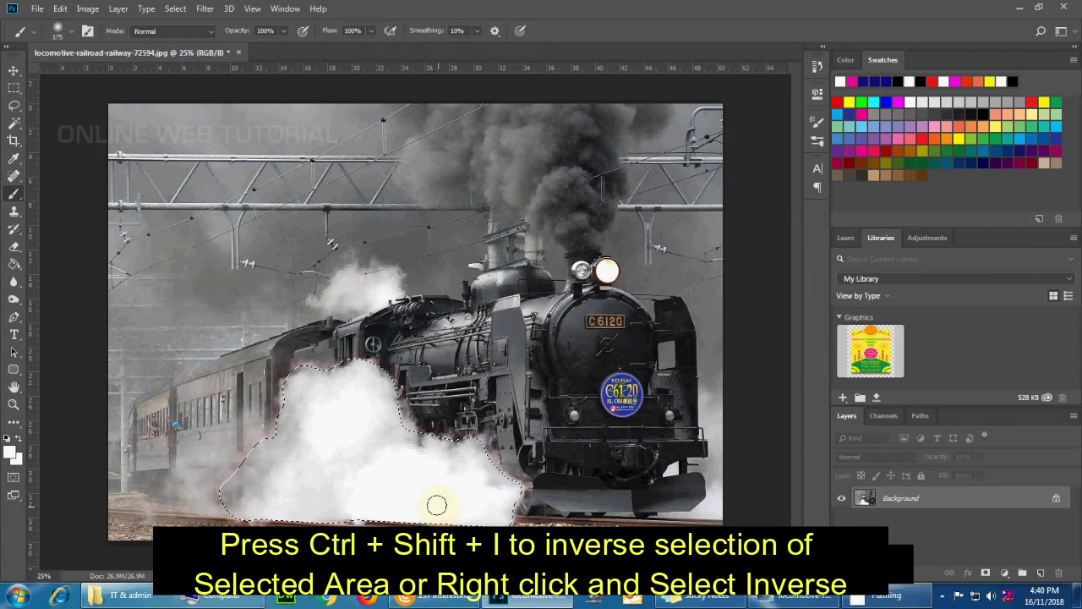
pyautogui.hotkey('ctrl', 'j')
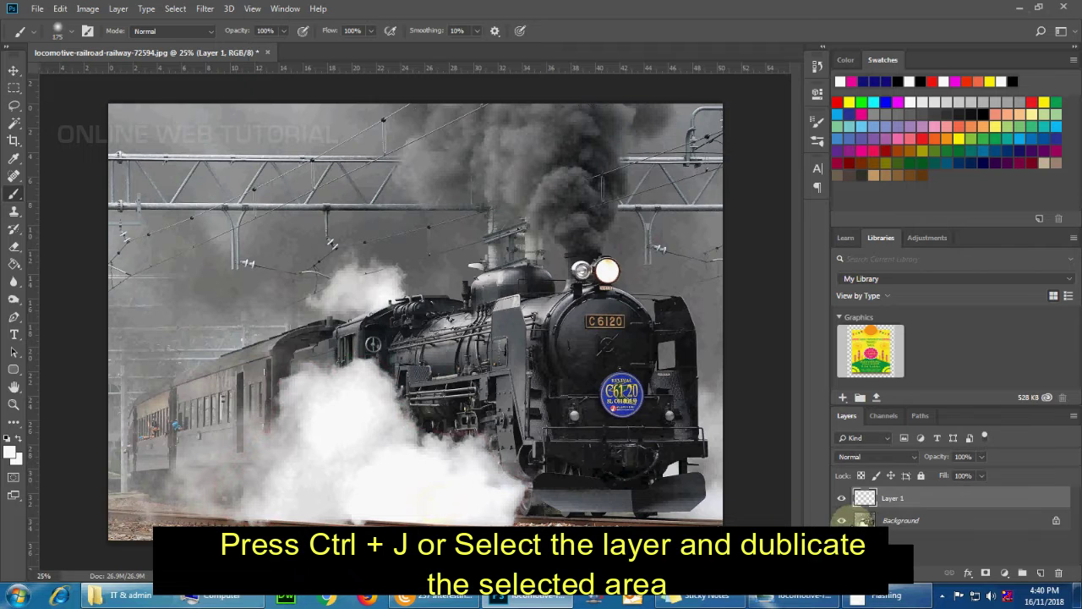
pyautogui.click(842, 520)
pyautogui.click(842, 520)
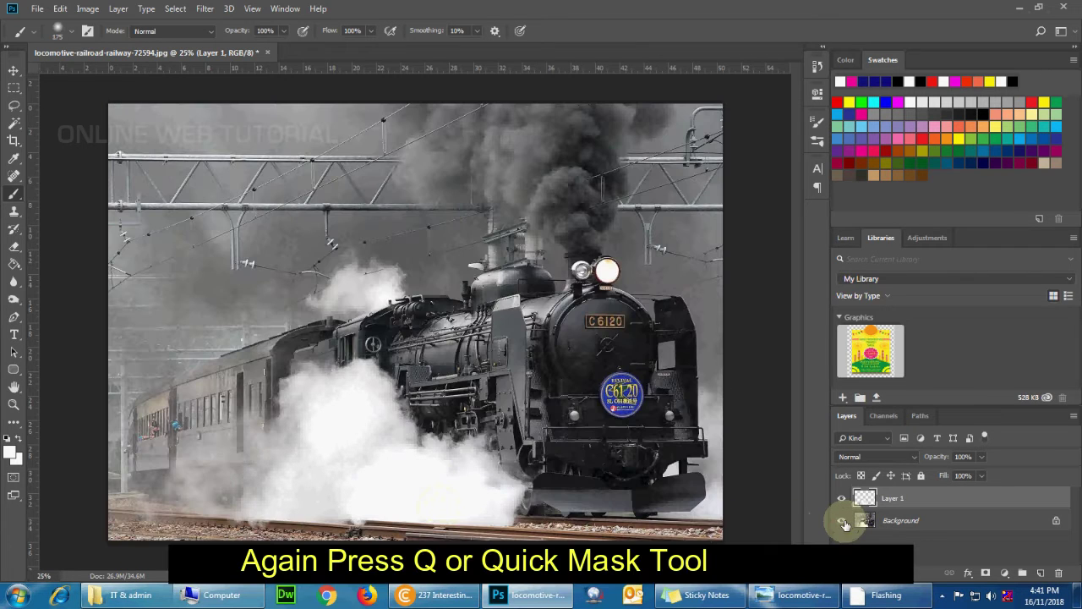
pyautogui.click(907, 521)
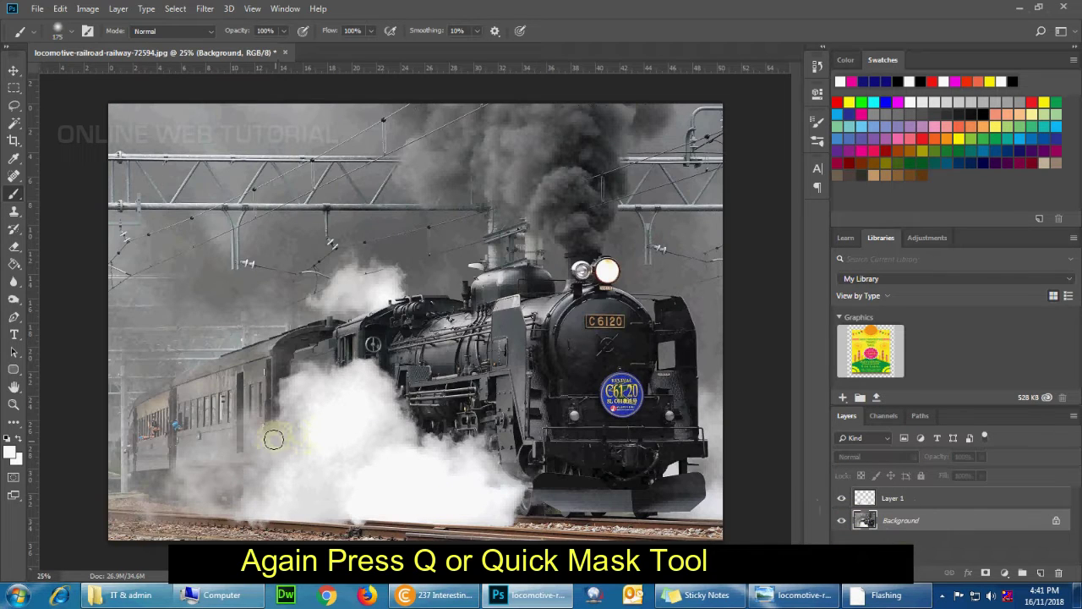
# - Paint a Quick Mask over the steam drifting past the rear carriages at lower left
pyautogui.press('q')
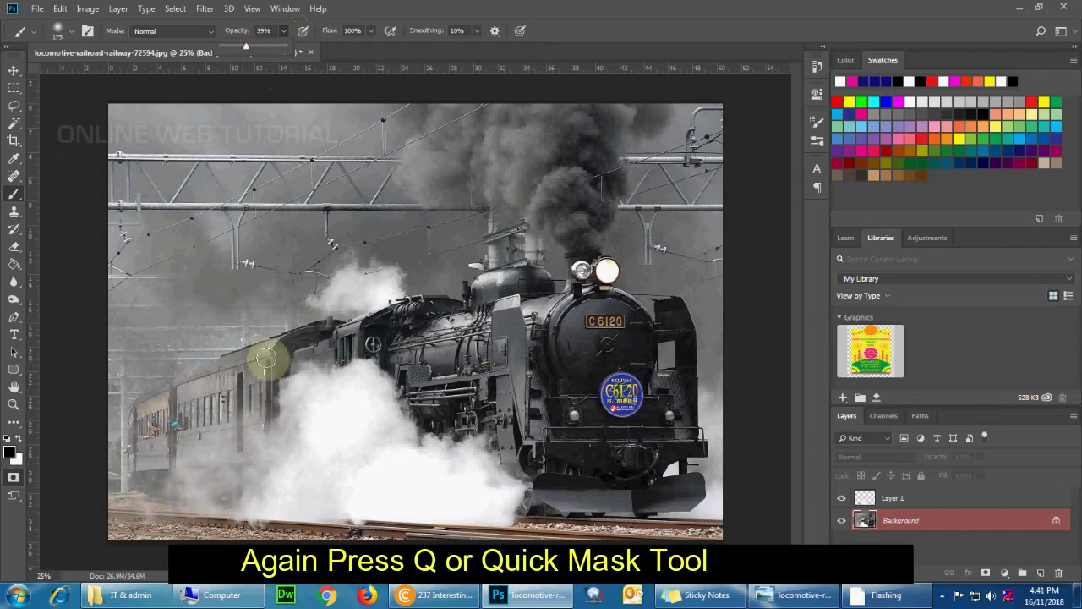
pyautogui.moveTo(142, 496)
pyautogui.mouseDown()
pyautogui.moveTo(223, 502)
pyautogui.moveTo(245, 428)
pyautogui.moveTo(181, 480)
pyautogui.moveTo(115, 474)
pyautogui.moveTo(203, 496)
pyautogui.moveTo(265, 444)
pyautogui.moveTo(141, 507)
pyautogui.moveTo(206, 508)
pyautogui.moveTo(265, 460)
pyautogui.mouseUp()
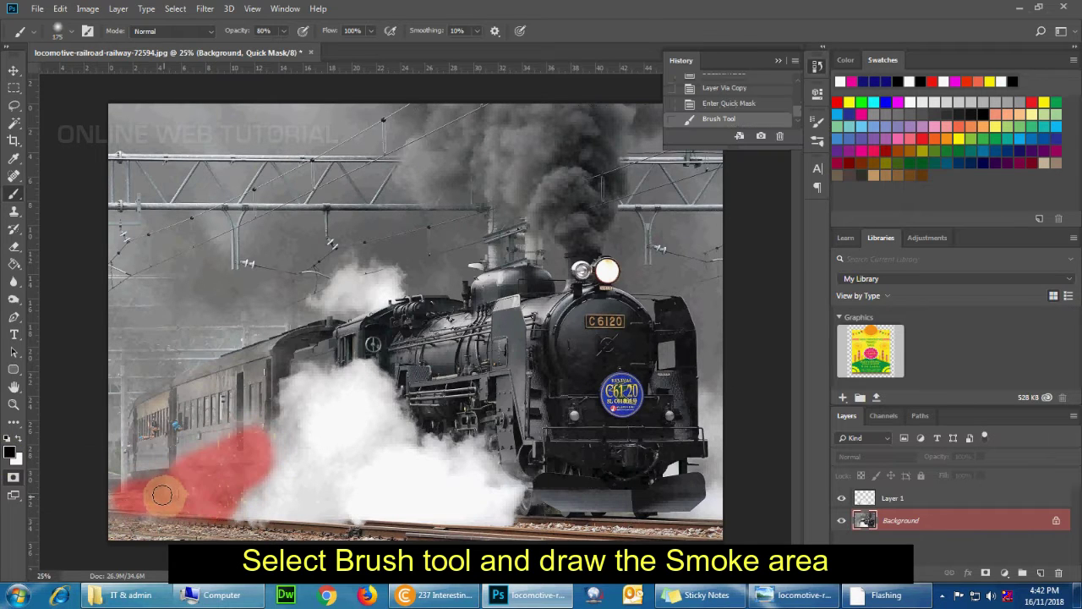
pyautogui.press('q')
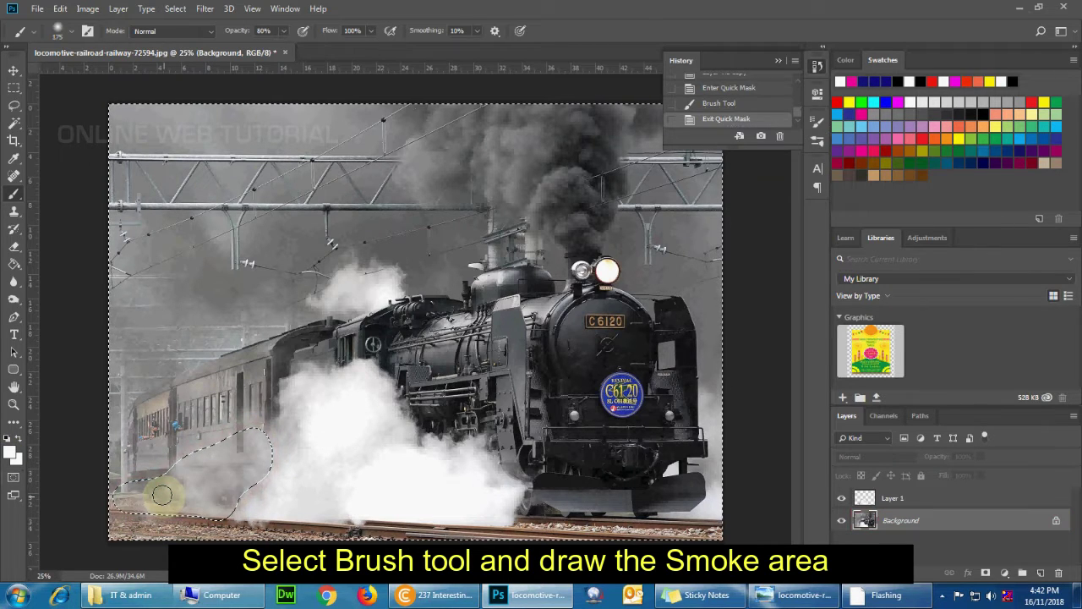
pyautogui.hotkey('ctrl', 'z')
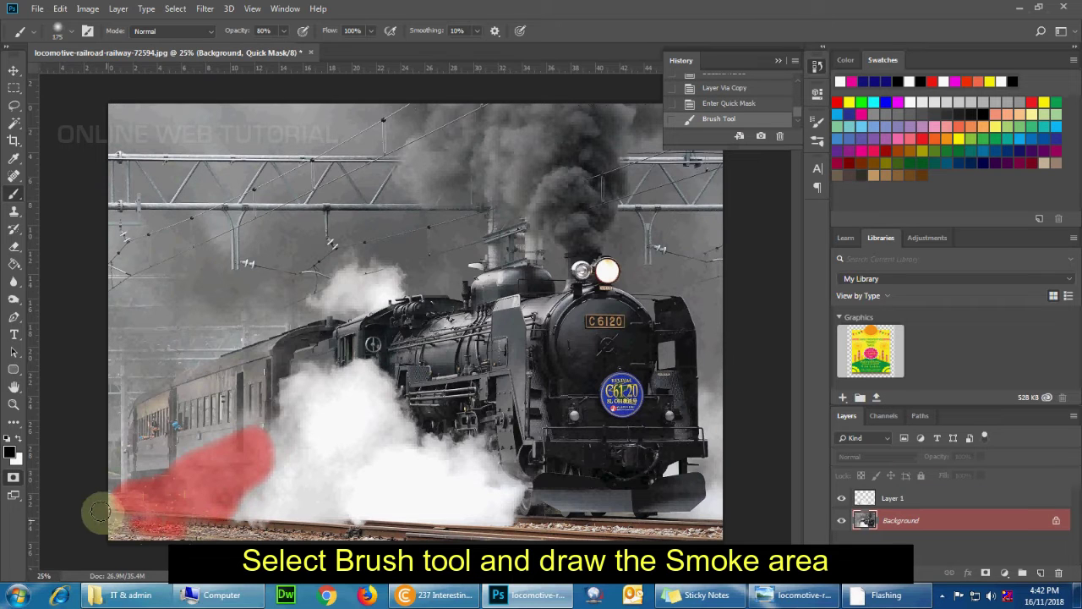
pyautogui.moveTo(99, 511)
pyautogui.mouseDown()
pyautogui.moveTo(108, 499)
pyautogui.moveTo(124, 507)
pyautogui.mouseUp()
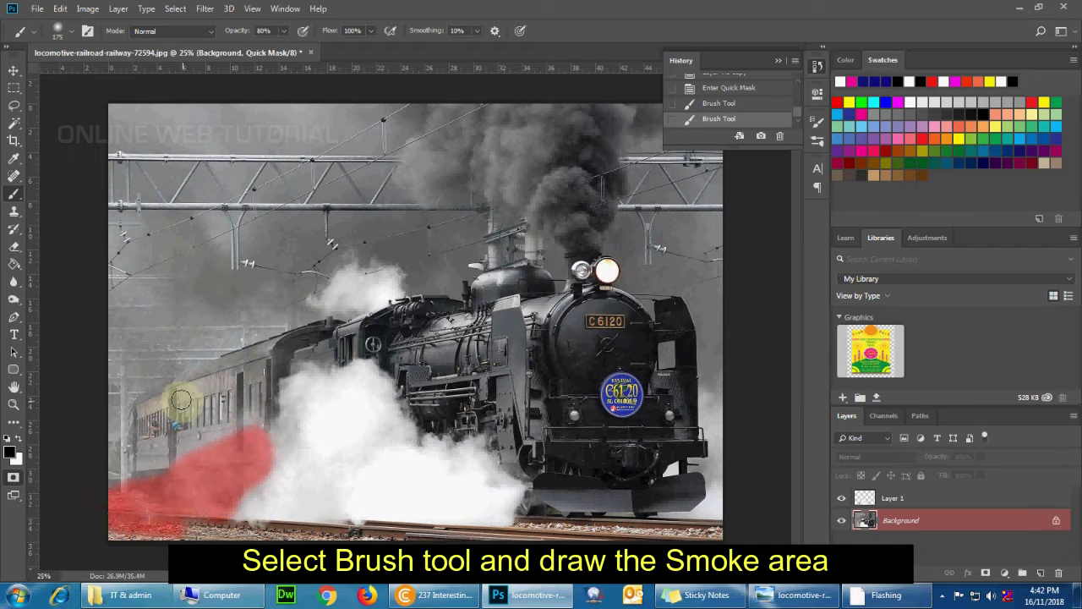
# - Copy the inverted lower-left steam selection to Layer 2, select Background, and re-enter Quick Mask
pyautogui.press('q')
pyautogui.hotkey('ctrl', 'shift', 'i')
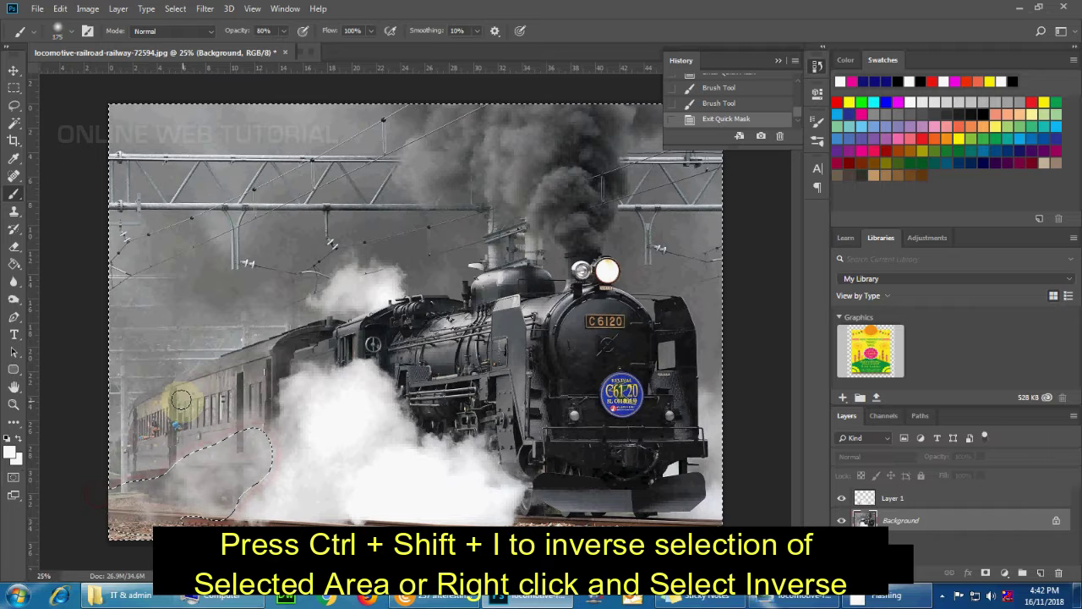
pyautogui.hotkey('ctrl', 'j')
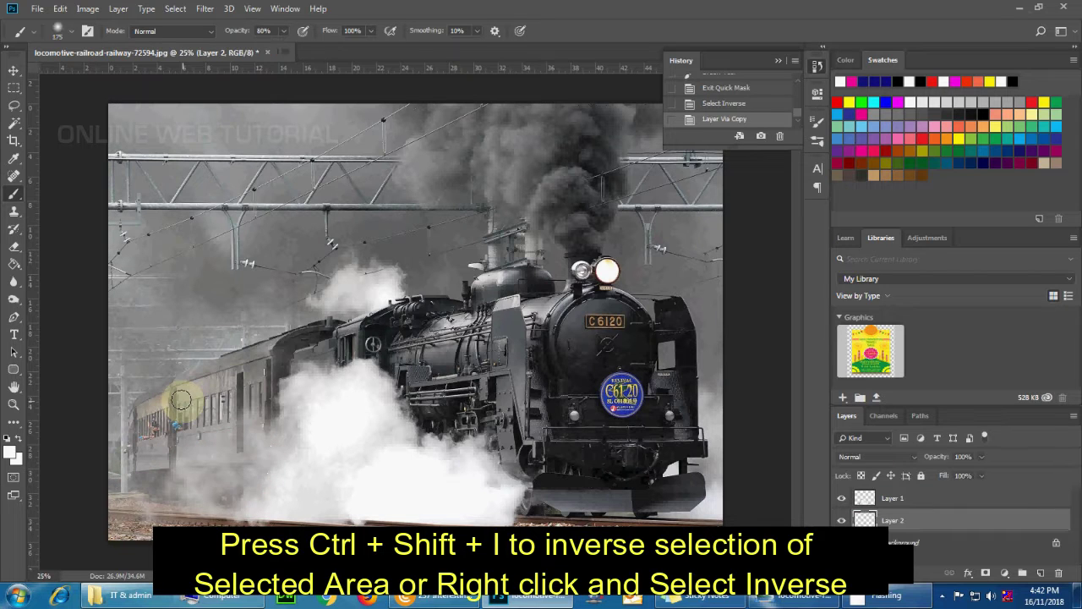
pyautogui.click(906, 542)
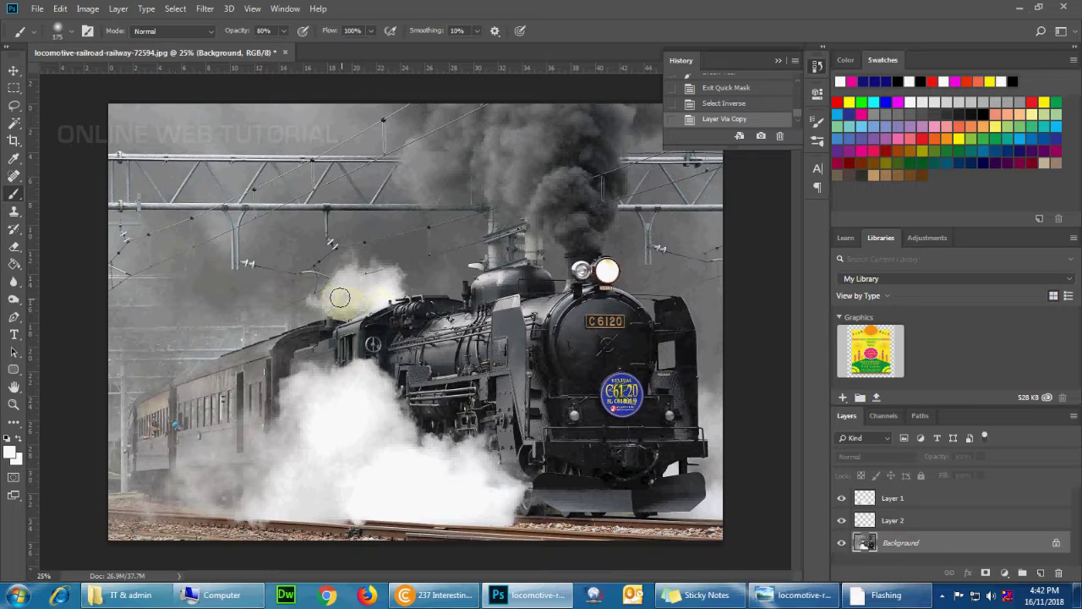
pyautogui.press('q')
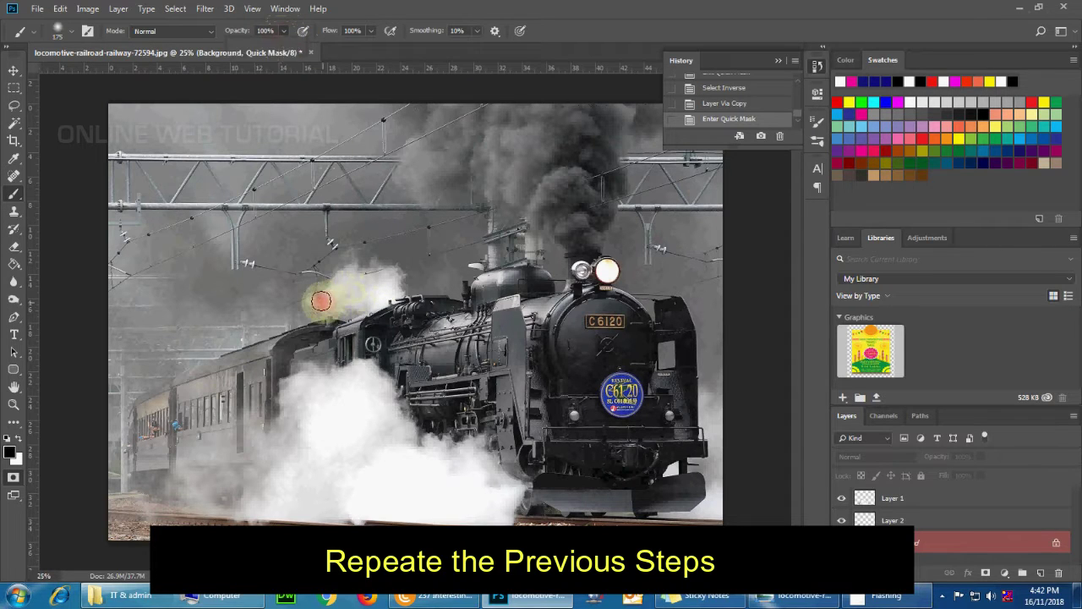
# - Mask the small steam puff above the engine roof, copy it to Layer 3, and reselect Background
pyautogui.moveTo(361, 284); pyautogui.dragTo(391, 279)
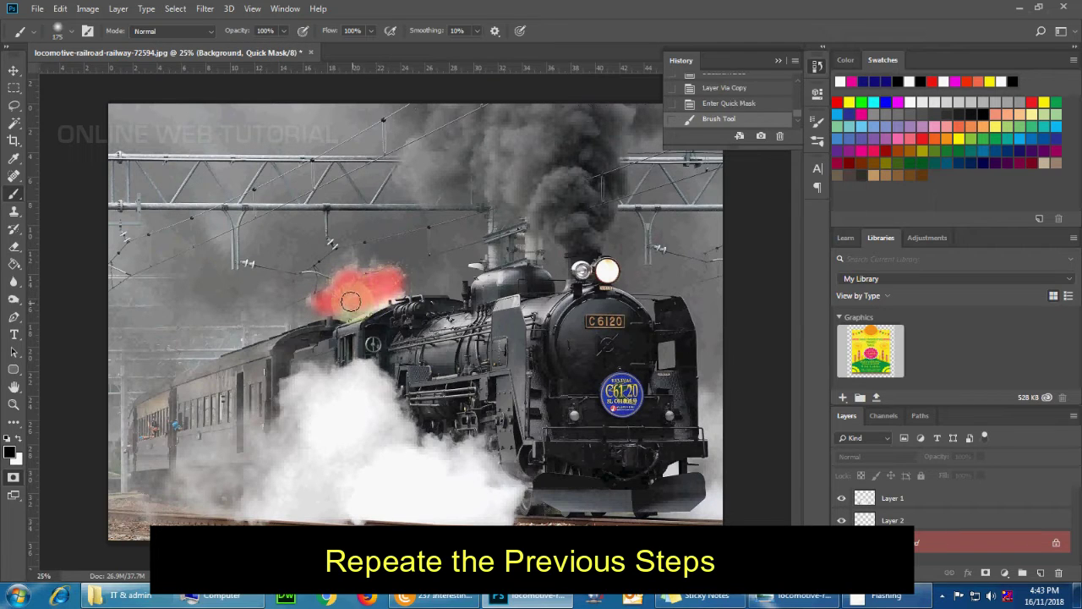
pyautogui.moveTo(347, 314)
pyautogui.mouseDown()
pyautogui.moveTo(376, 312)
pyautogui.moveTo(406, 276)
pyautogui.moveTo(375, 282)
pyautogui.moveTo(358, 270)
pyautogui.moveTo(382, 266)
pyautogui.mouseUp()
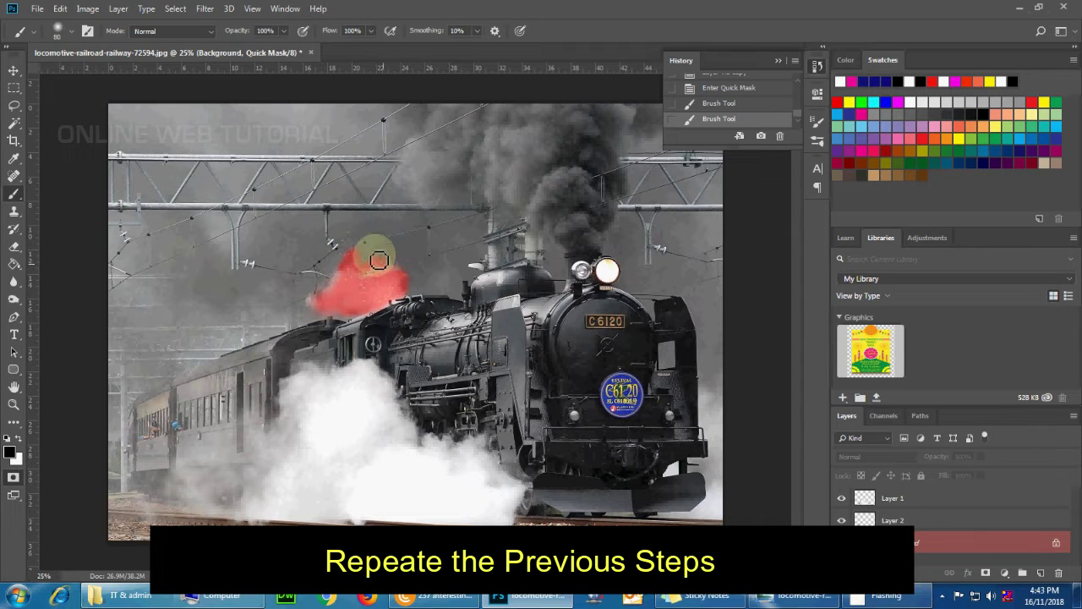
pyautogui.press('q')
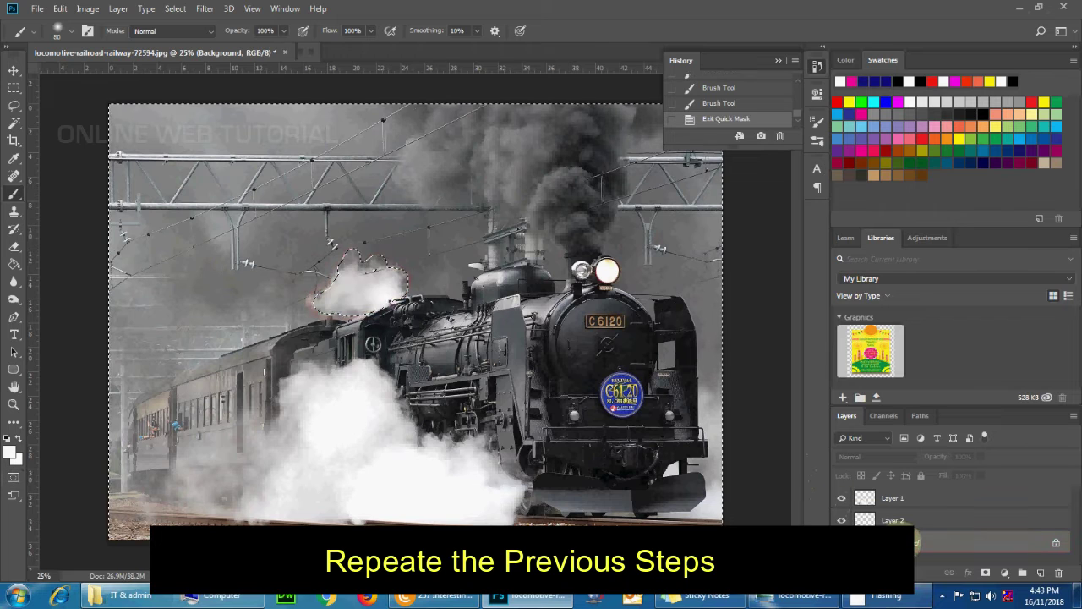
pyautogui.hotkey('ctrl', 'shift', 'i')
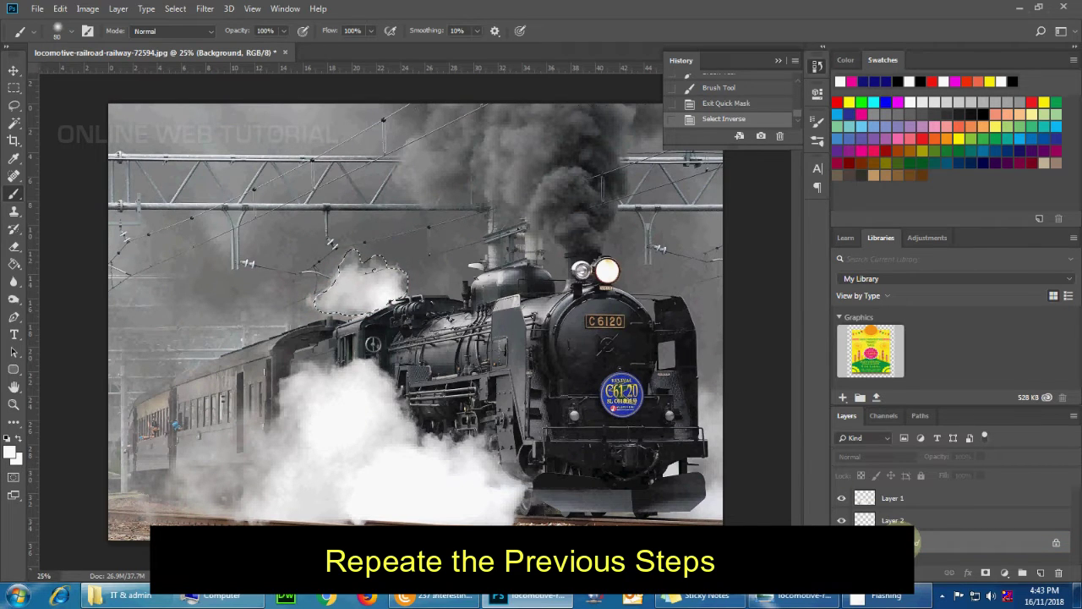
pyautogui.hotkey('ctrl', 'j')
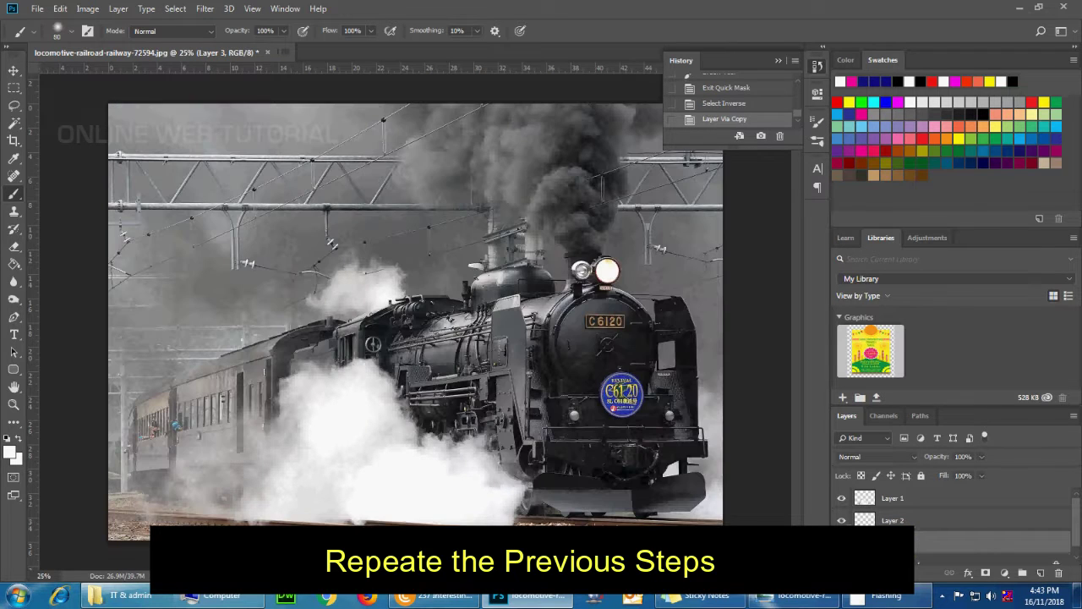
pyautogui.scroll(-1, 1063, 515)
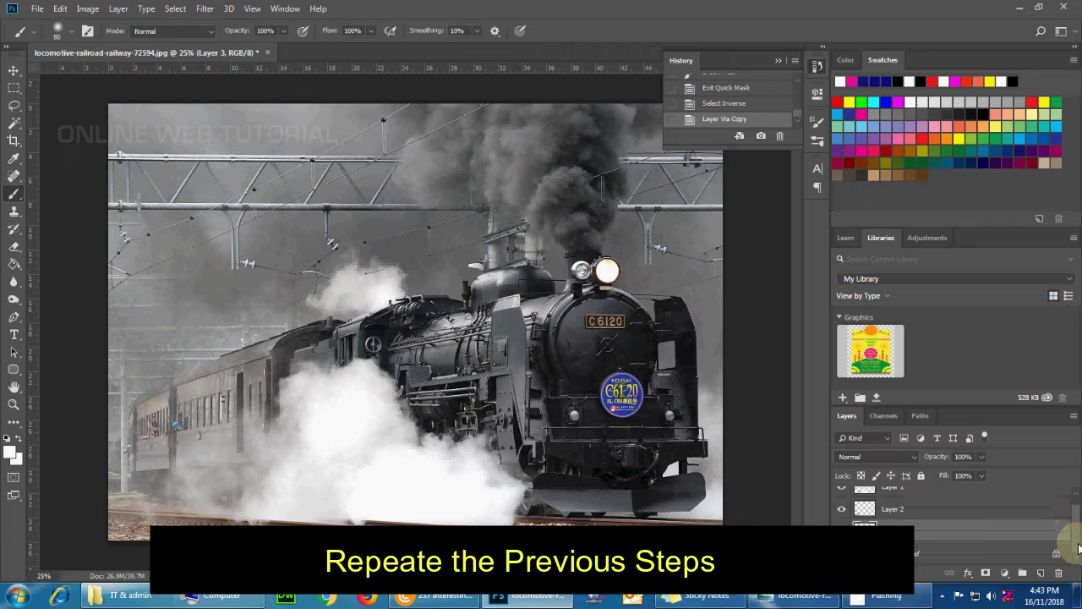
pyautogui.click(918, 551)
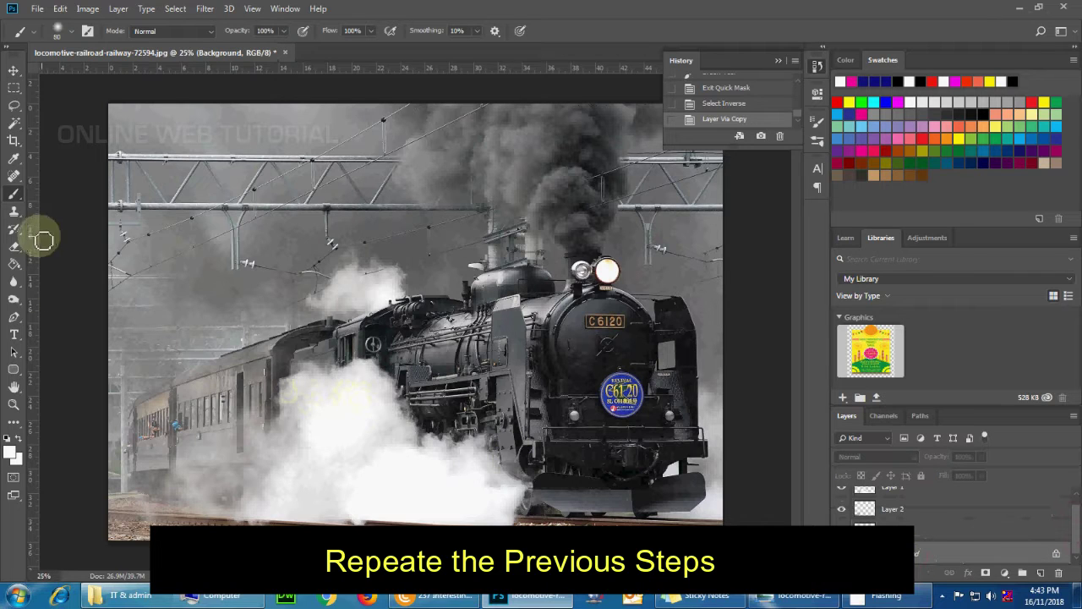
# - With a larger brush, paint a Quick Mask over the dark smoke plume above the smokestack
pyautogui.click(13, 477)
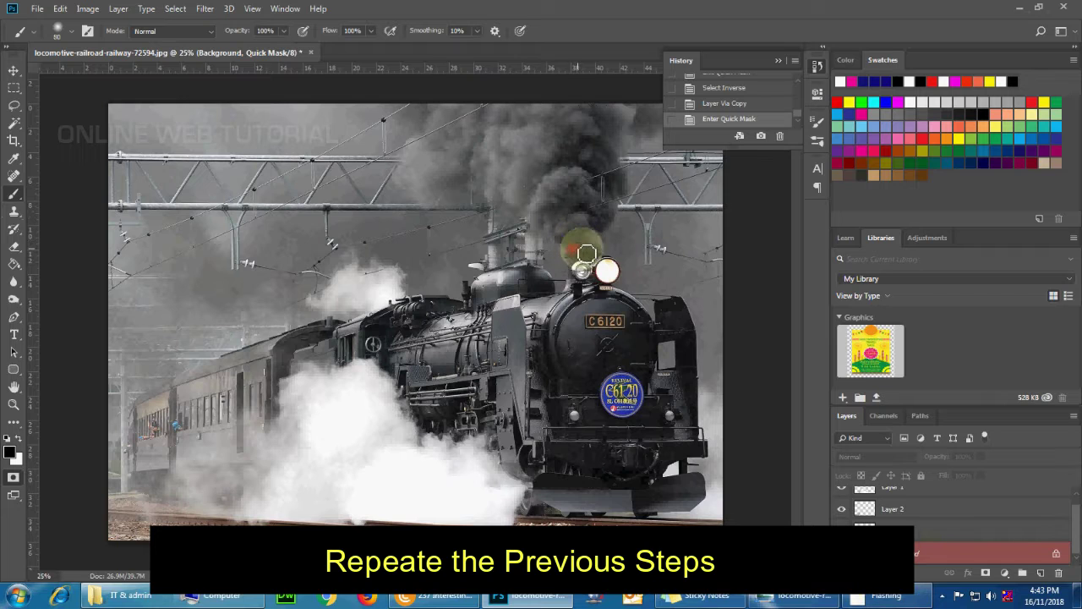
pyautogui.moveTo(611, 241)
pyautogui.mouseDown()
pyautogui.moveTo(621, 221)
pyautogui.moveTo(582, 196)
pyautogui.moveTo(559, 229)
pyautogui.moveTo(567, 241)
pyautogui.moveTo(614, 227)
pyautogui.moveTo(570, 227)
pyautogui.moveTo(584, 222)
pyautogui.moveTo(558, 236)
pyautogui.moveTo(563, 174)
pyautogui.moveTo(536, 210)
pyautogui.moveTo(574, 218)
pyautogui.moveTo(604, 188)
pyautogui.moveTo(572, 183)
pyautogui.moveTo(555, 188)
pyautogui.moveTo(580, 203)
pyautogui.moveTo(560, 217)
pyautogui.moveTo(589, 207)
pyautogui.mouseUp()
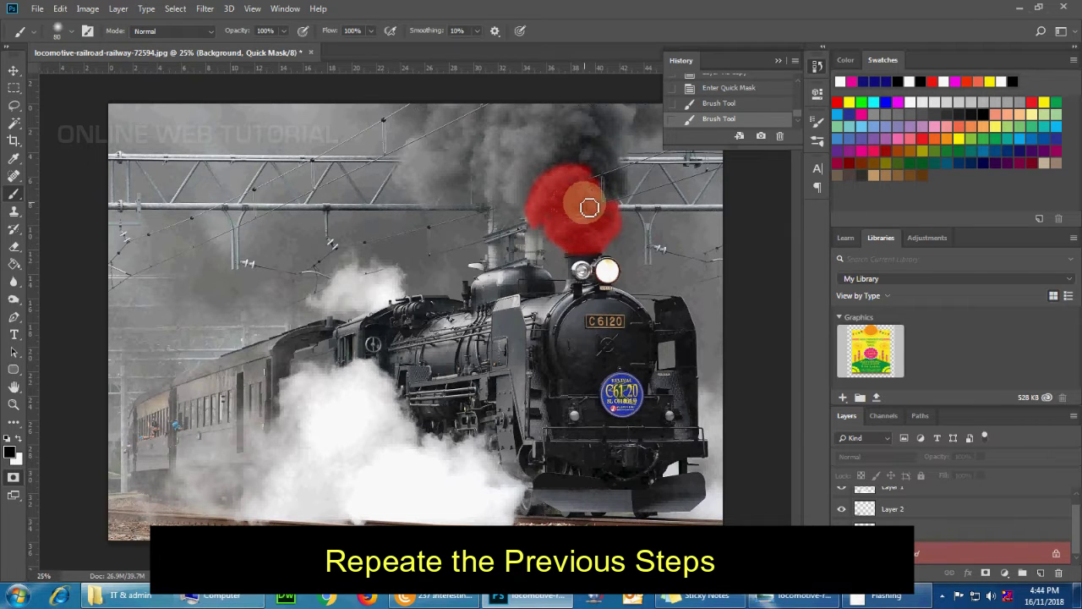
pyautogui.hotkey('ctrl', '-')
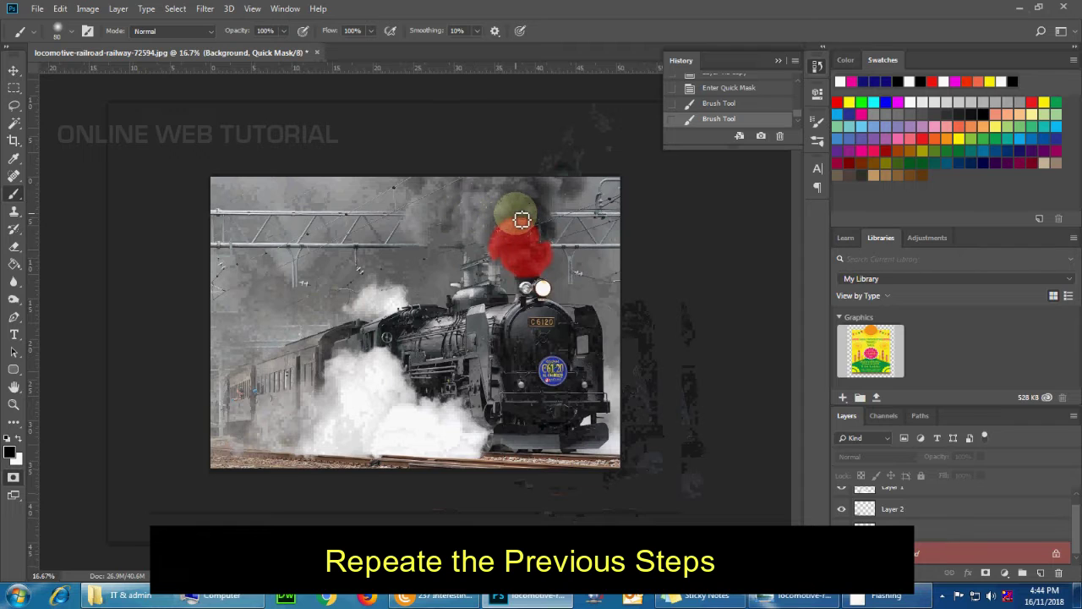
pyautogui.press(']')
pyautogui.press(']')
pyautogui.press(']')
pyautogui.moveTo(514, 210)
pyautogui.mouseDown()
pyautogui.moveTo(545, 181)
pyautogui.moveTo(471, 180)
pyautogui.moveTo(417, 207)
pyautogui.moveTo(408, 230)
pyautogui.moveTo(491, 245)
pyautogui.moveTo(510, 203)
pyautogui.moveTo(423, 214)
pyautogui.moveTo(499, 188)
pyautogui.moveTo(423, 218)
pyautogui.moveTo(461, 228)
pyautogui.moveTo(471, 211)
pyautogui.moveTo(438, 222)
pyautogui.moveTo(543, 219)
pyautogui.moveTo(572, 177)
pyautogui.moveTo(543, 177)
pyautogui.moveTo(498, 208)
pyautogui.moveTo(537, 237)
pyautogui.moveTo(536, 218)
pyautogui.moveTo(519, 241)
pyautogui.moveTo(544, 217)
pyautogui.moveTo(455, 198)
pyautogui.moveTo(442, 174)
pyautogui.moveTo(420, 189)
pyautogui.moveTo(476, 178)
pyautogui.moveTo(384, 161)
pyautogui.moveTo(504, 207)
pyautogui.mouseUp()
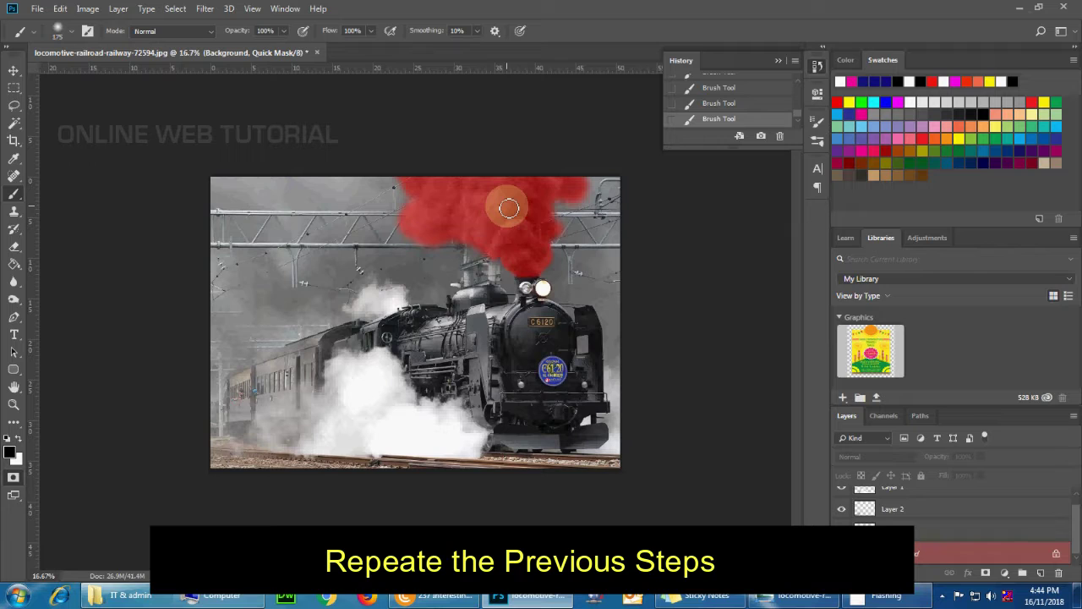
# - Copy the inverted smoke selection onto Layer 4 and reselect the Background layer
pyautogui.press('q')
pyautogui.hotkey('ctrl', 'shift', 'i')
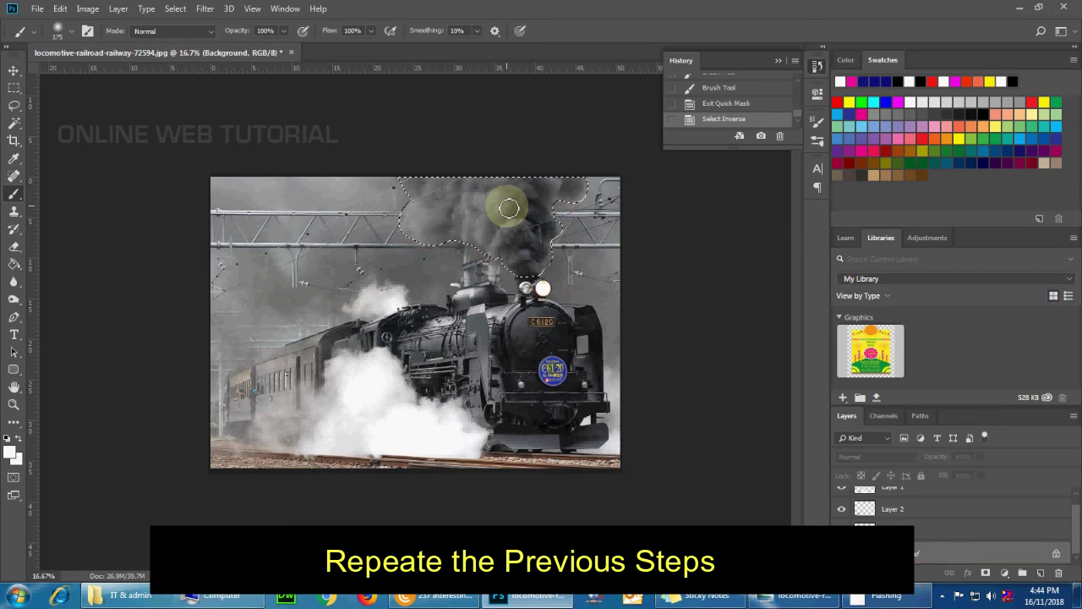
pyautogui.hotkey('ctrl', 'j')
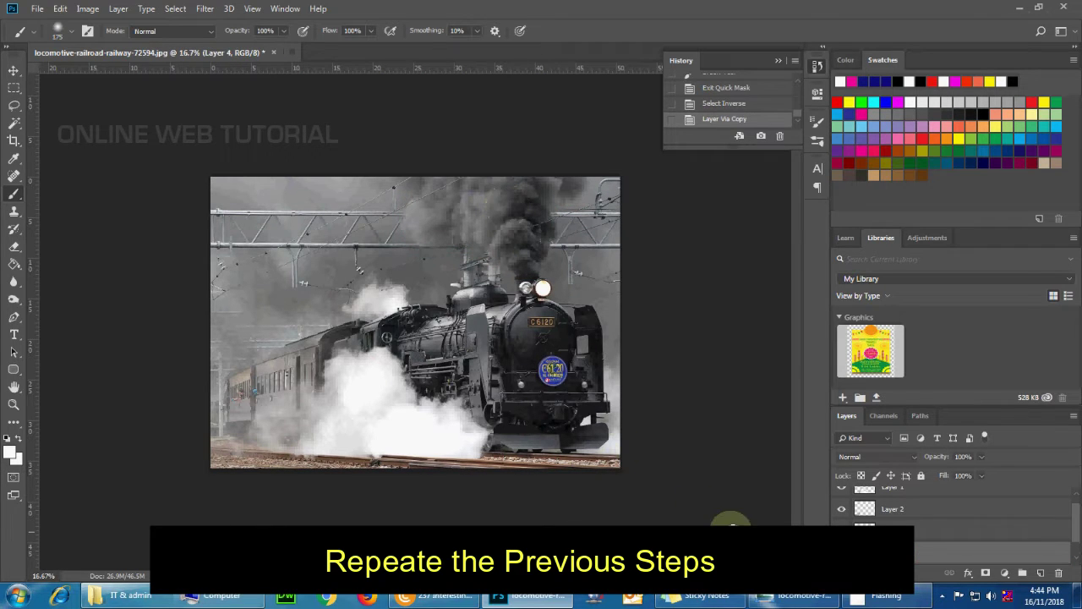
pyautogui.scroll(-1, 1057, 518)
pyautogui.click(915, 556)
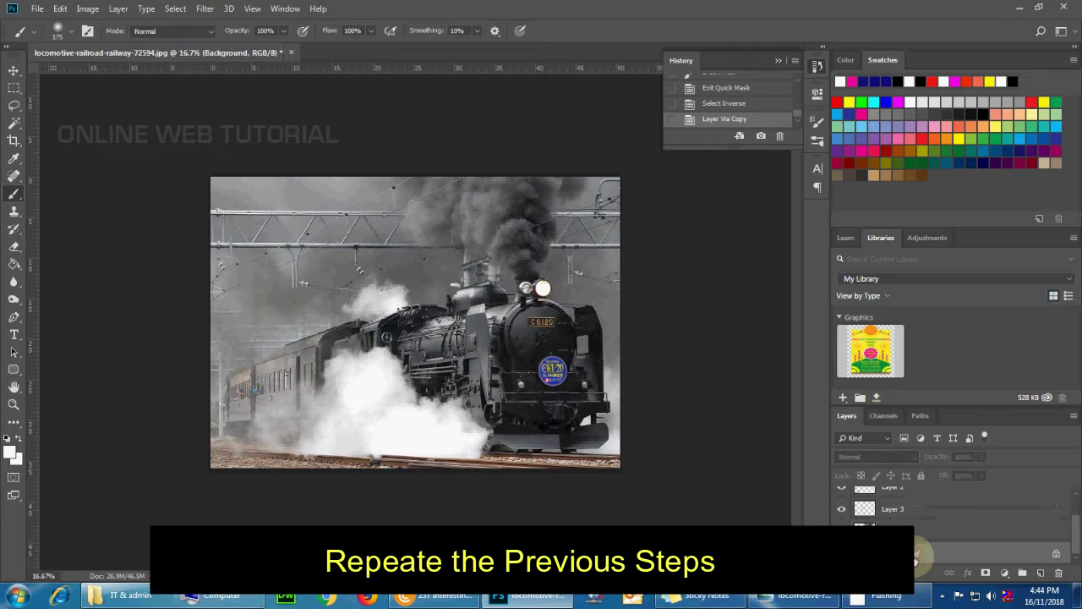
# - In Quick Mask, set brush opacity to 72% and mask steam along the locomotive's right edge
pyautogui.press('q')
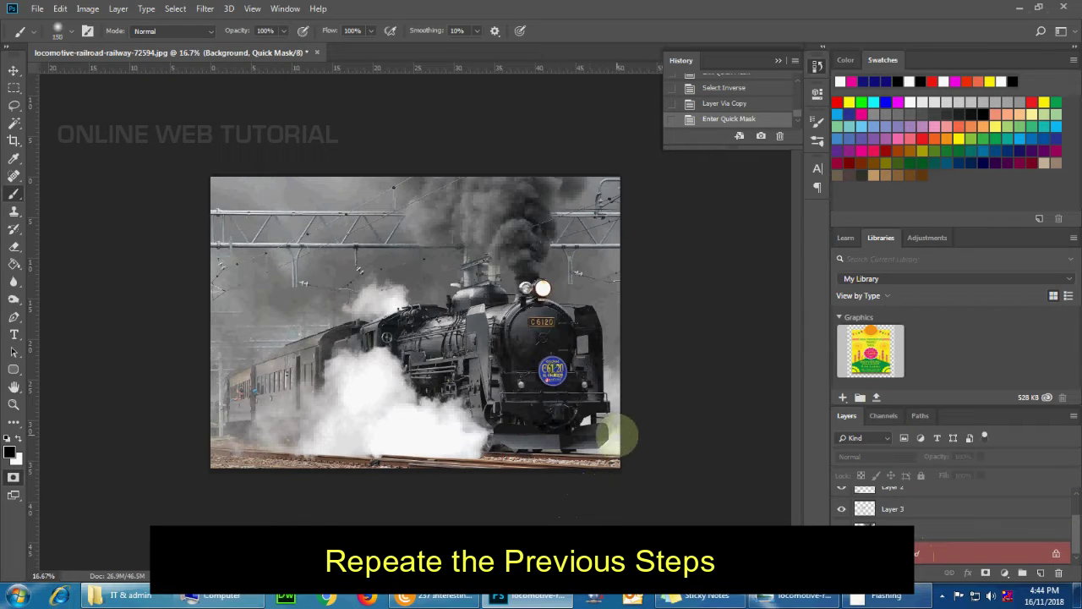
pyautogui.moveTo(283, 31); pyautogui.dragTo(266, 47)
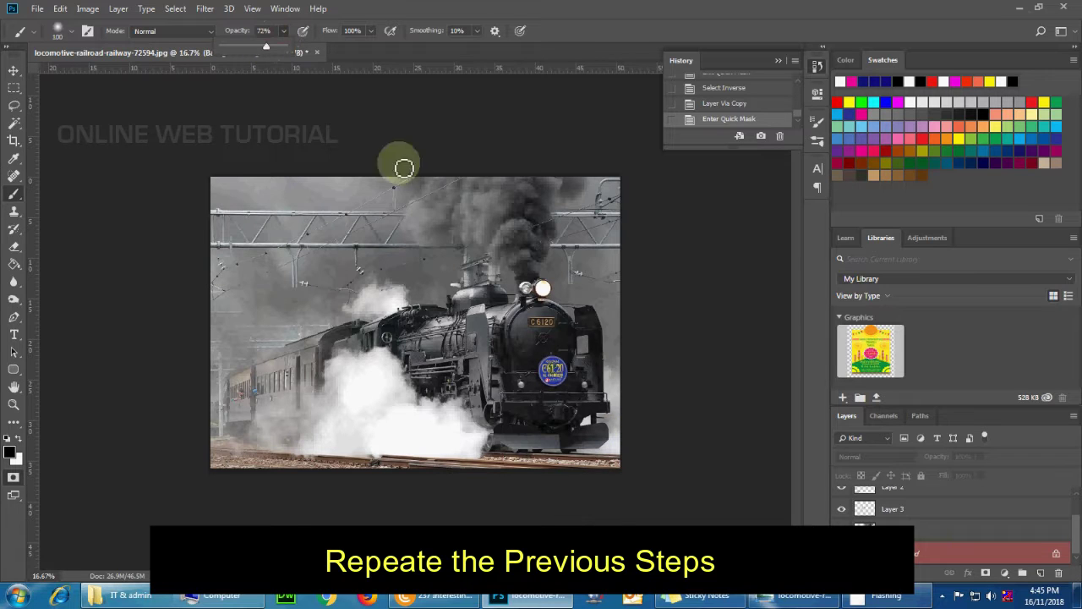
pyautogui.moveTo(592, 459)
pyautogui.mouseDown()
pyautogui.moveTo(622, 445)
pyautogui.moveTo(614, 376)
pyautogui.mouseUp()
pyautogui.hotkey('ctrl', 'z')
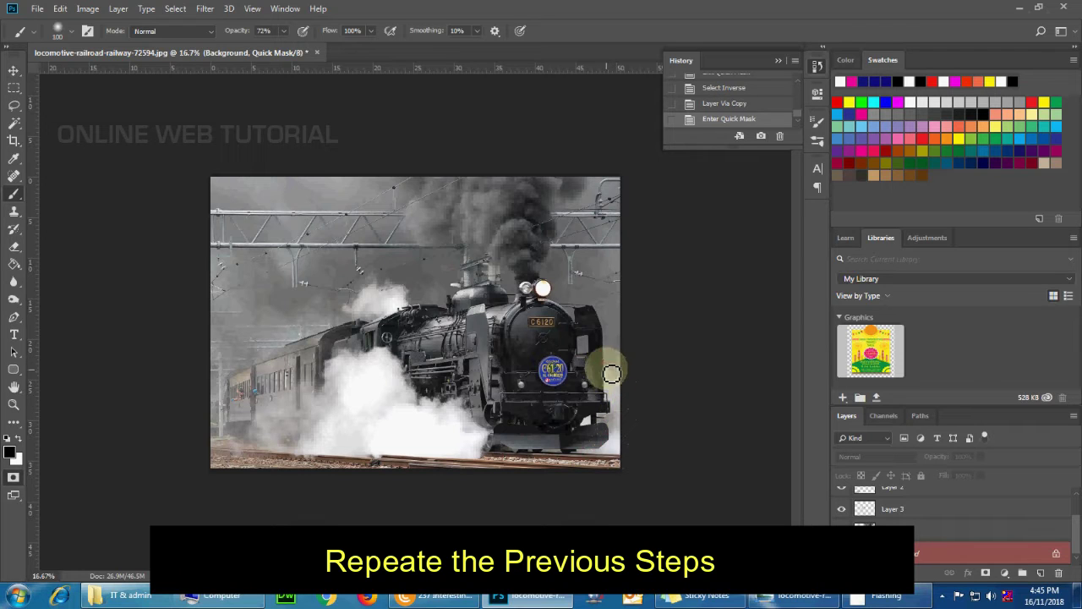
pyautogui.moveTo(613, 382)
pyautogui.mouseDown()
pyautogui.moveTo(624, 396)
pyautogui.moveTo(617, 442)
pyautogui.moveTo(625, 417)
pyautogui.moveTo(613, 449)
pyautogui.moveTo(590, 457)
pyautogui.moveTo(609, 454)
pyautogui.moveTo(614, 386)
pyautogui.moveTo(593, 427)
pyautogui.moveTo(648, 449)
pyautogui.mouseUp()
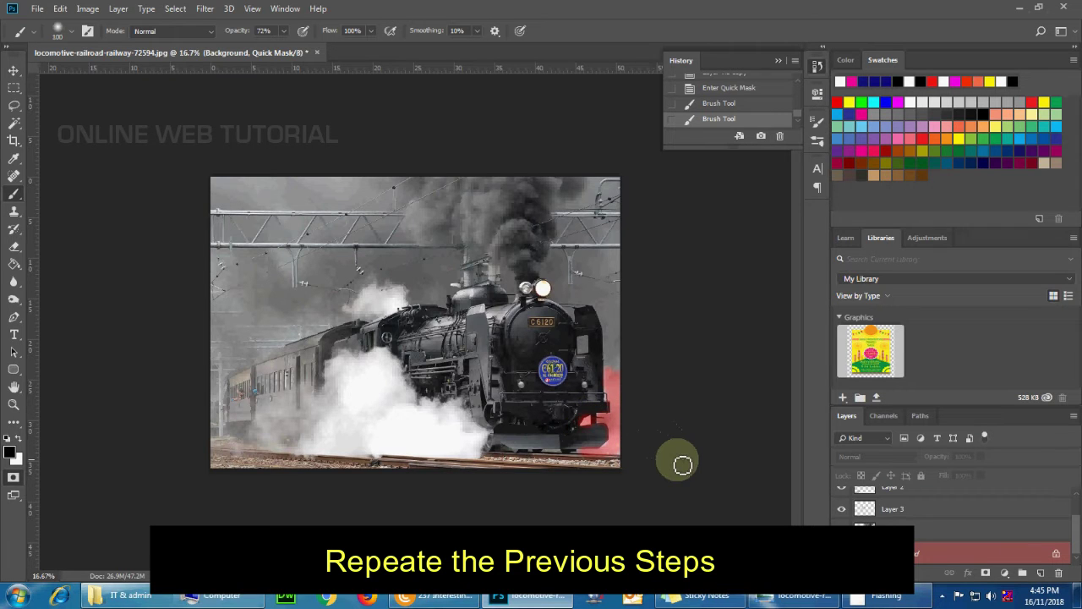
# - Extend the mask over lower-right steam and erase excess mask near the train's front
pyautogui.hotkey('ctrl', '+')
pyautogui.moveTo(704, 510); pyautogui.dragTo(719, 505)
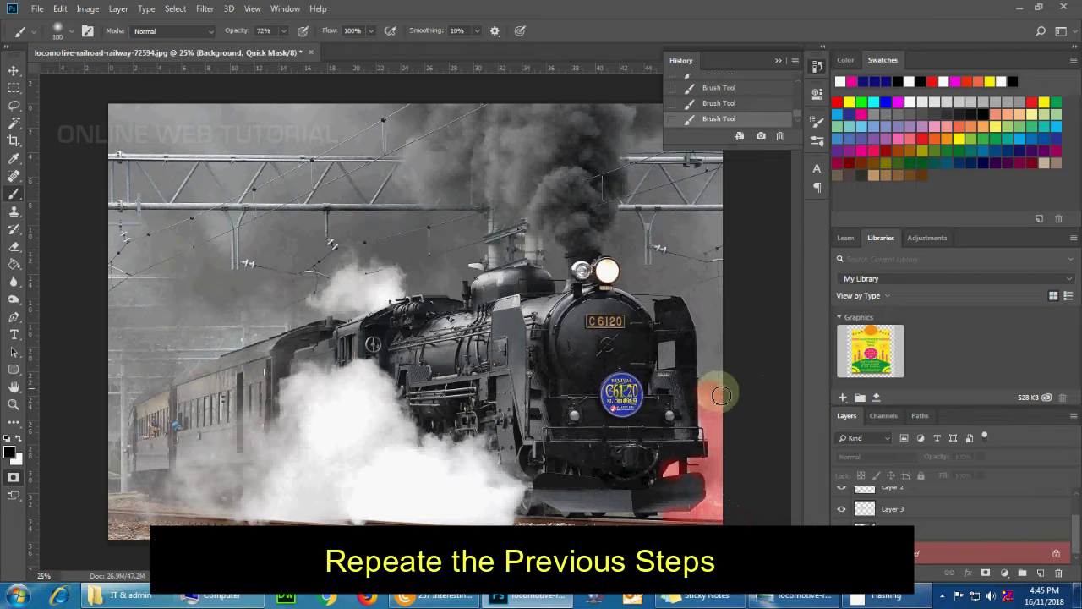
pyautogui.click(13, 175)
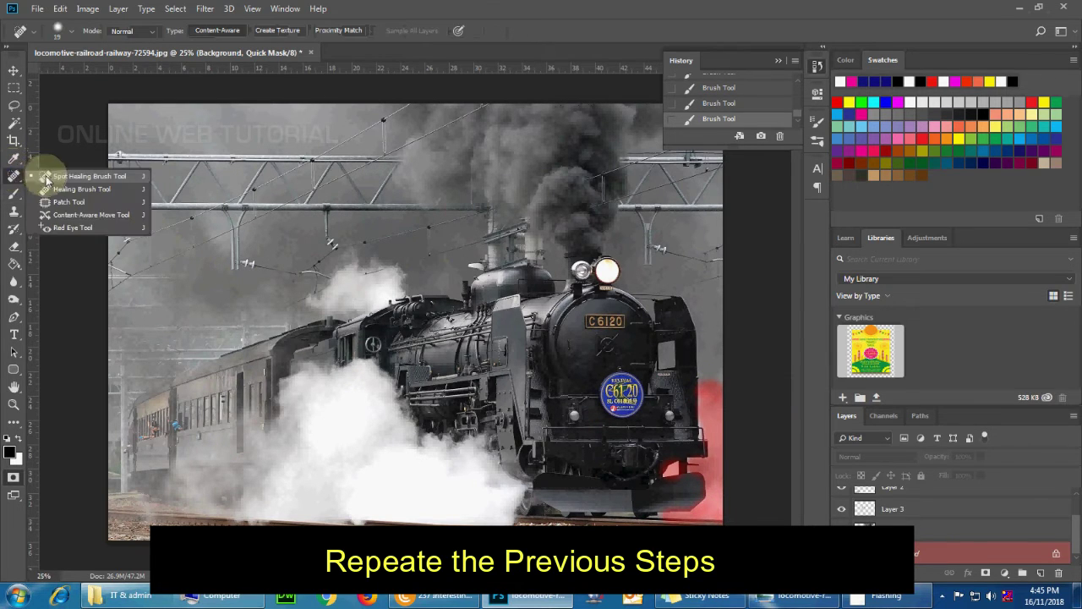
pyautogui.click(13, 246)
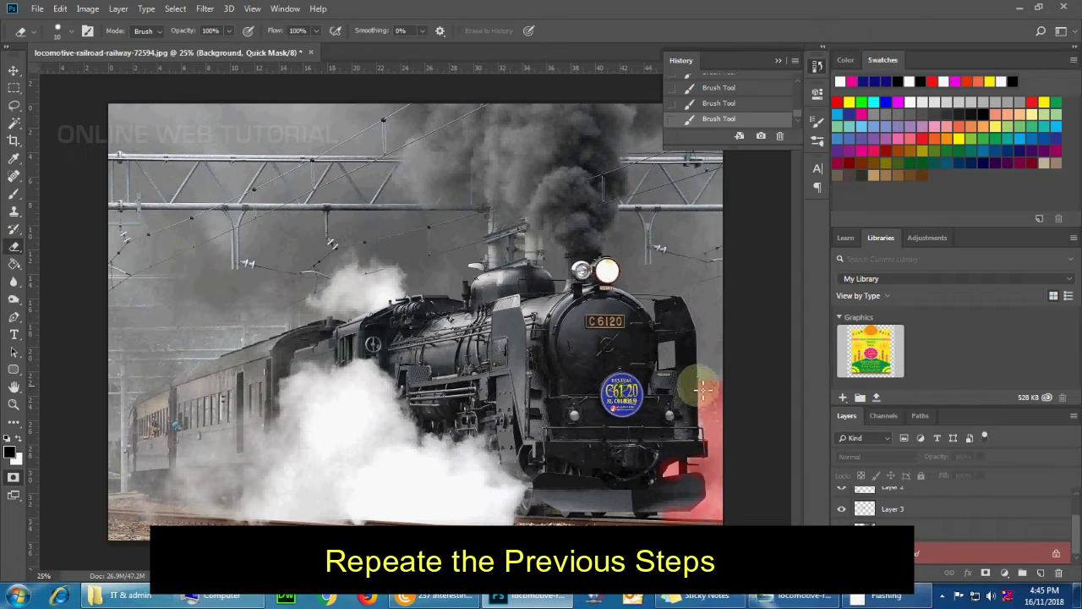
pyautogui.moveTo(704, 389); pyautogui.dragTo(626, 378)
# - Convert the front-right steam mask to an inverted selection and copy it to Layer 5
pyautogui.press('q')
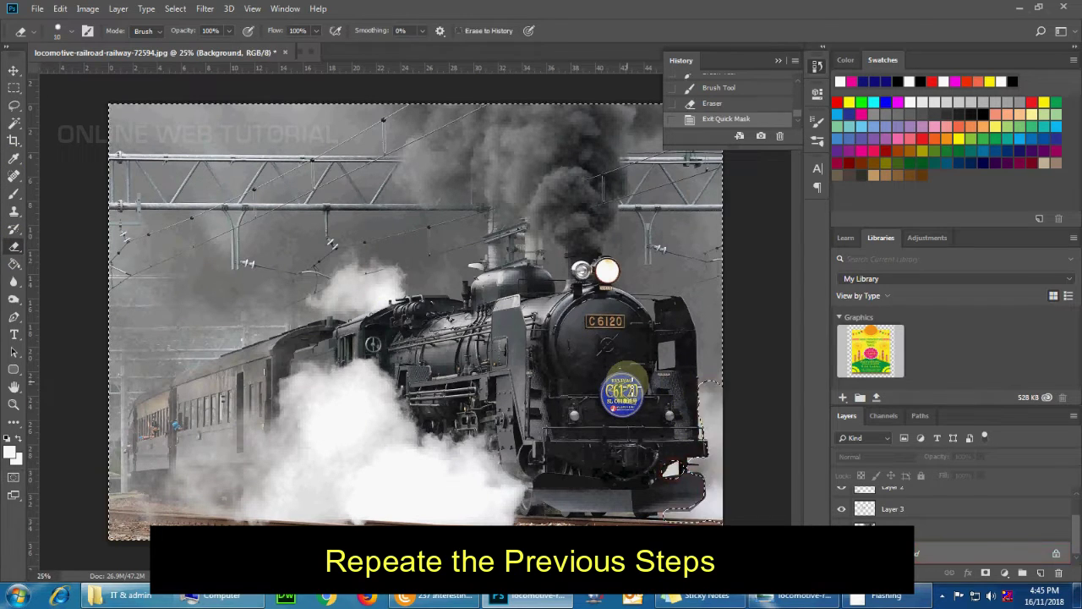
pyautogui.hotkey('ctrl', 'shift', 'i')
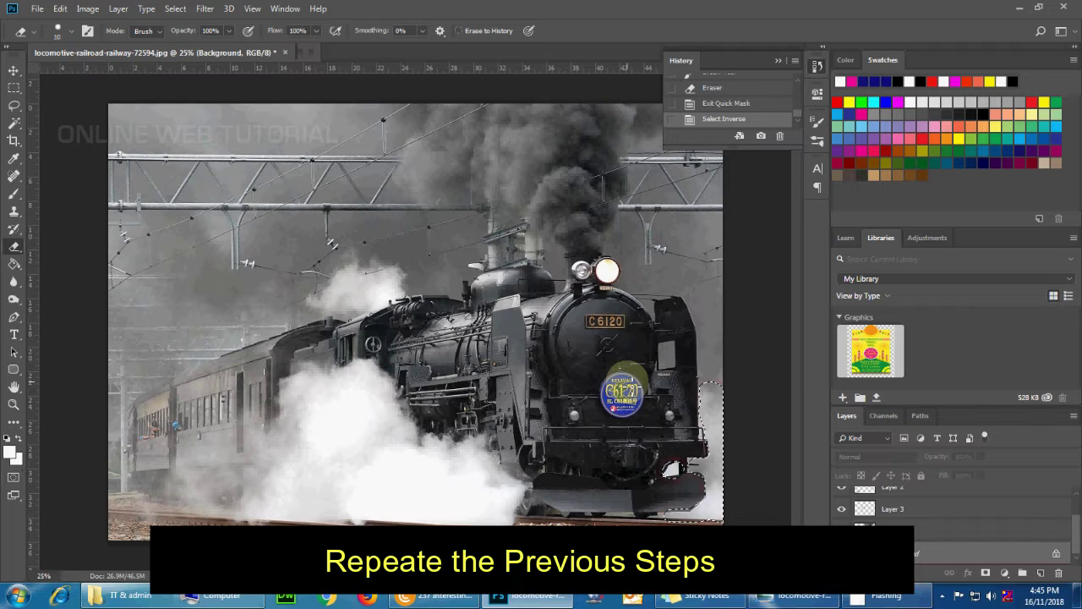
pyautogui.hotkey('ctrl', 'j')
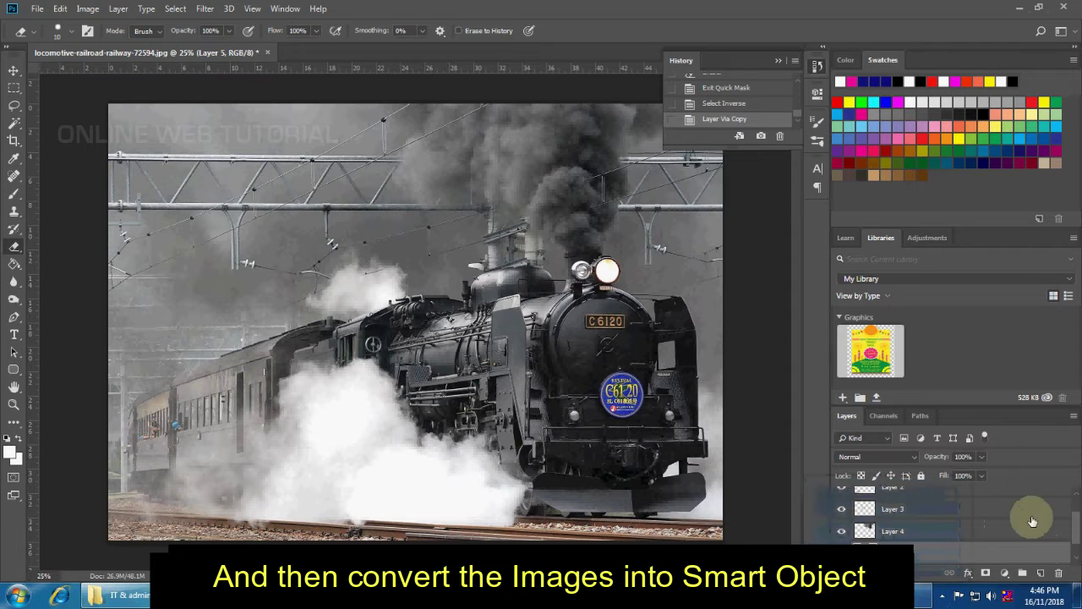
# - Convert Layer 1 and Layer 2 to smart objects
pyautogui.click(908, 499)
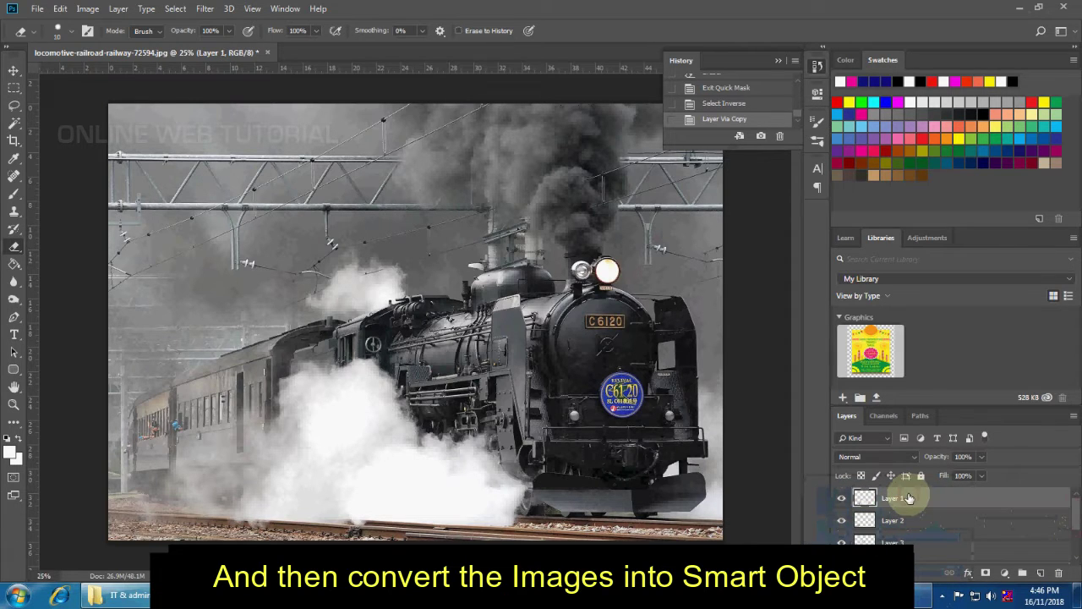
pyautogui.rightClick(909, 499)
pyautogui.click(790, 197)
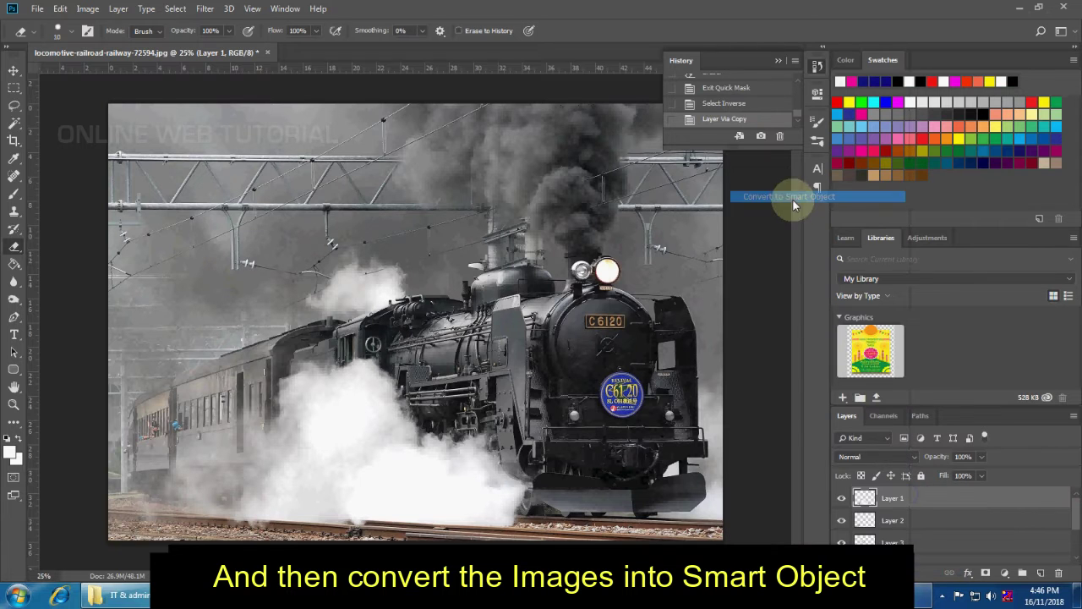
pyautogui.click(894, 519)
pyautogui.rightClick(894, 519)
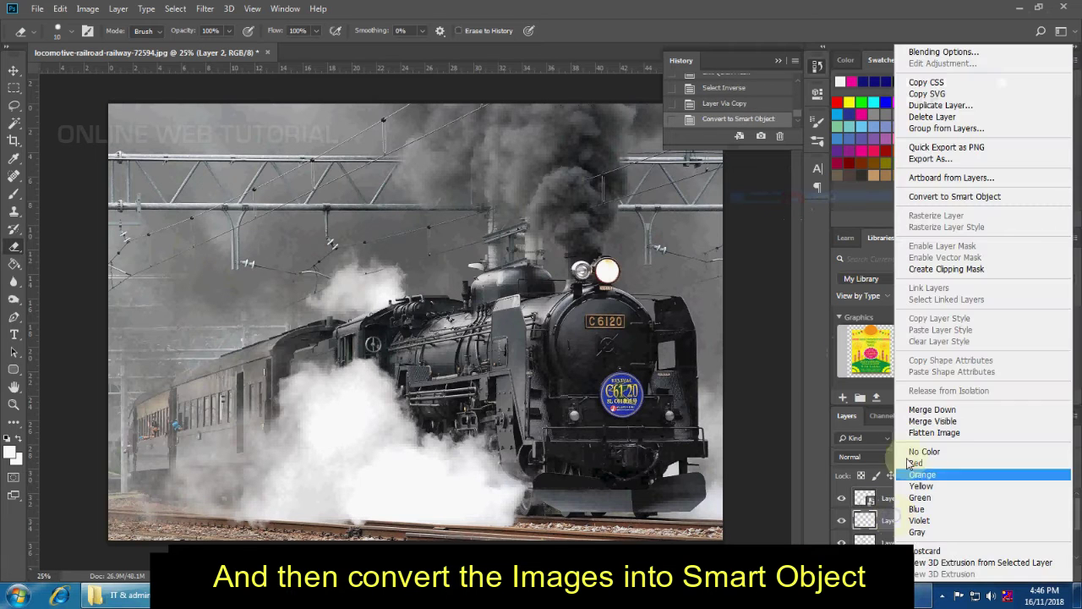
pyautogui.click(948, 197)
pyautogui.moveTo(1063, 492); pyautogui.dragTo(1062, 526)
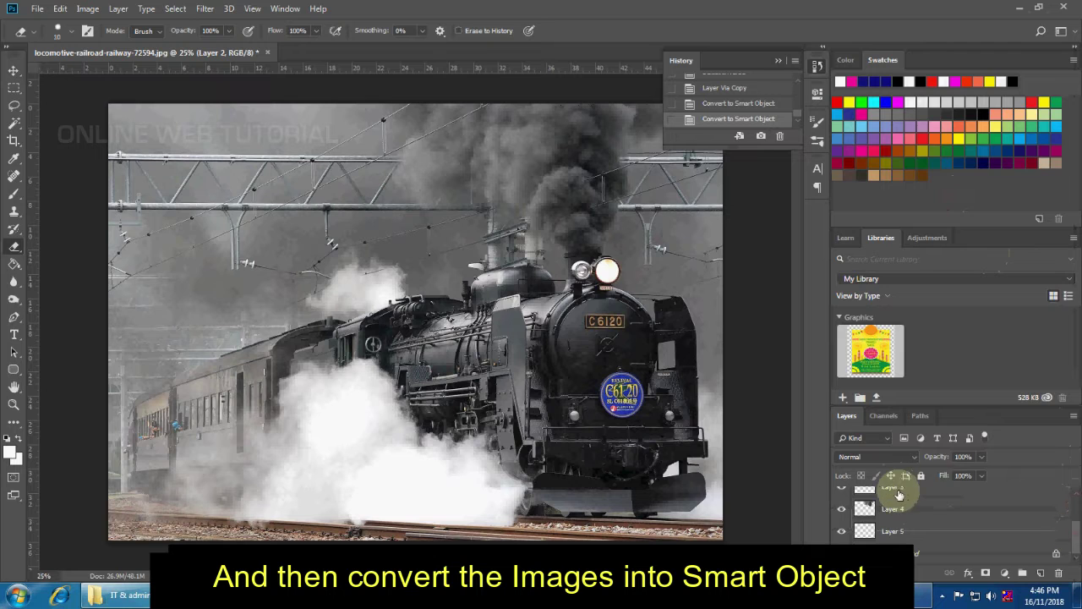
# - Convert Layers 3, 4 and 5 to smart objects, then select Layer 1
pyautogui.rightClick(899, 495)
pyautogui.click(956, 197)
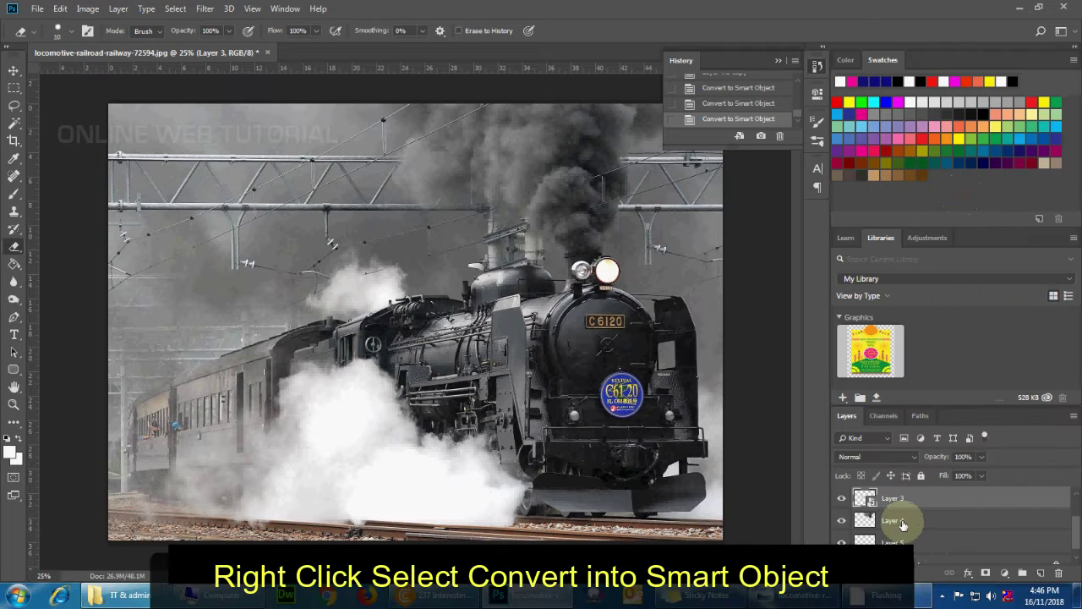
pyautogui.rightClick(902, 525)
pyautogui.click(954, 195)
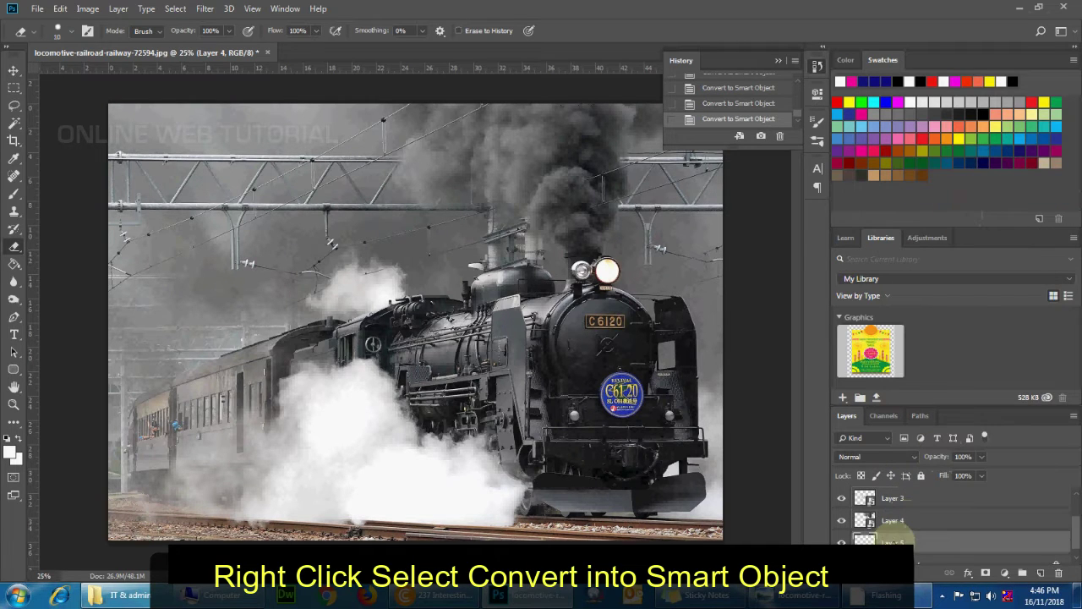
pyautogui.rightClick(892, 539)
pyautogui.click(954, 156)
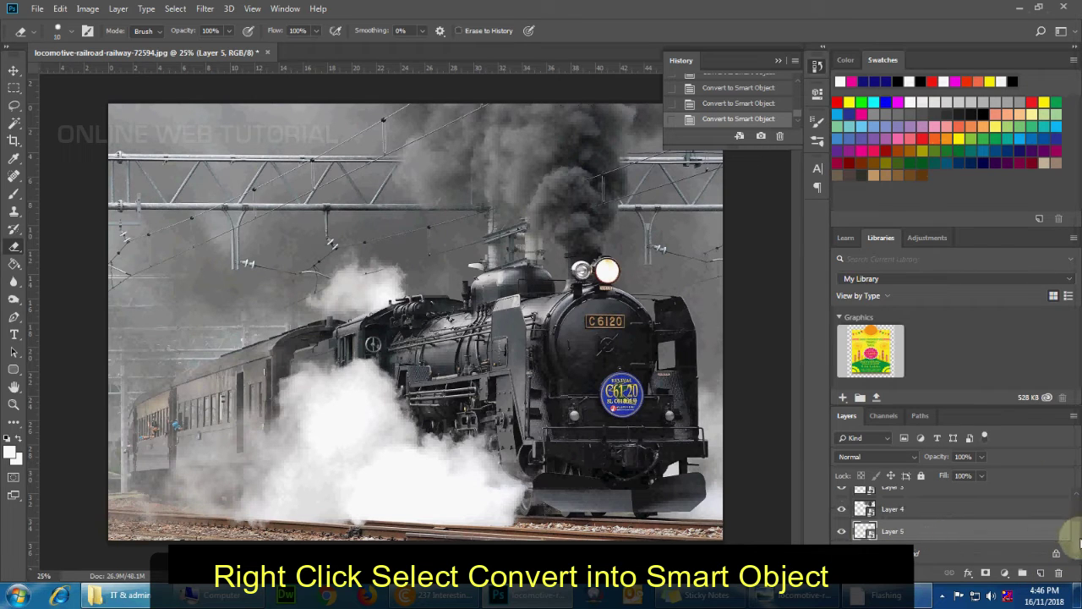
pyautogui.moveTo(1079, 541); pyautogui.dragTo(1072, 492)
pyautogui.click(894, 498)
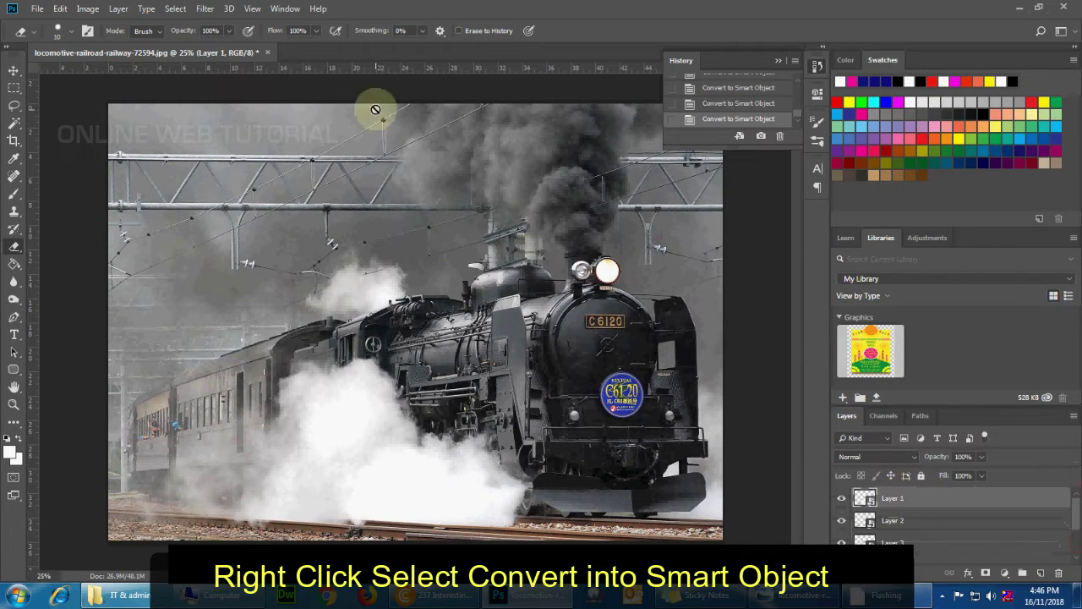
pyautogui.click(284, 8)
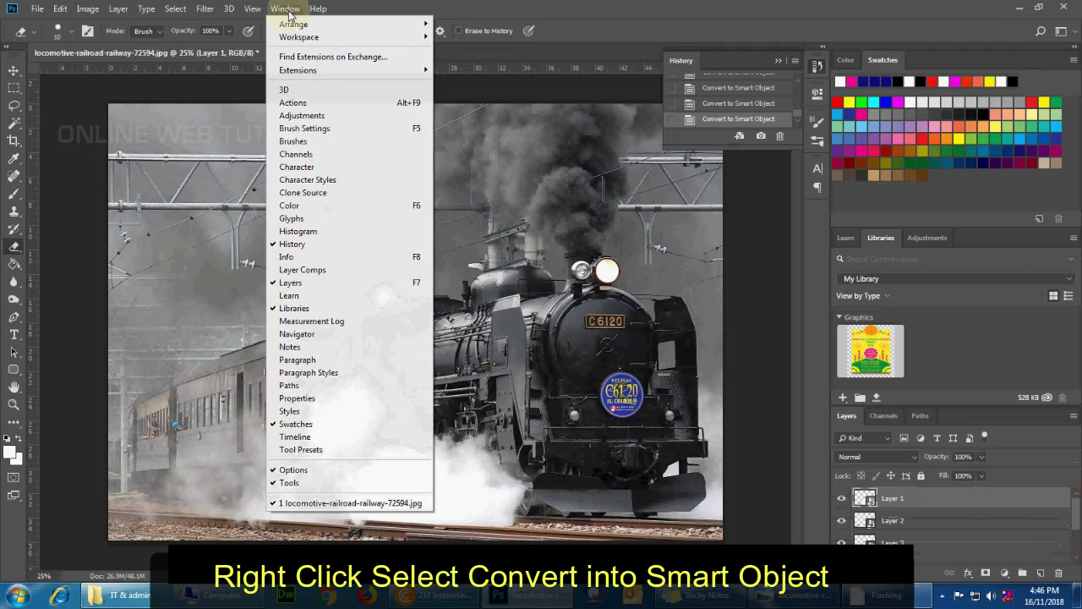
# - Show the Timeline panel and create a video timeline from the layers
pyautogui.click(295, 438)
pyautogui.click(400, 496)
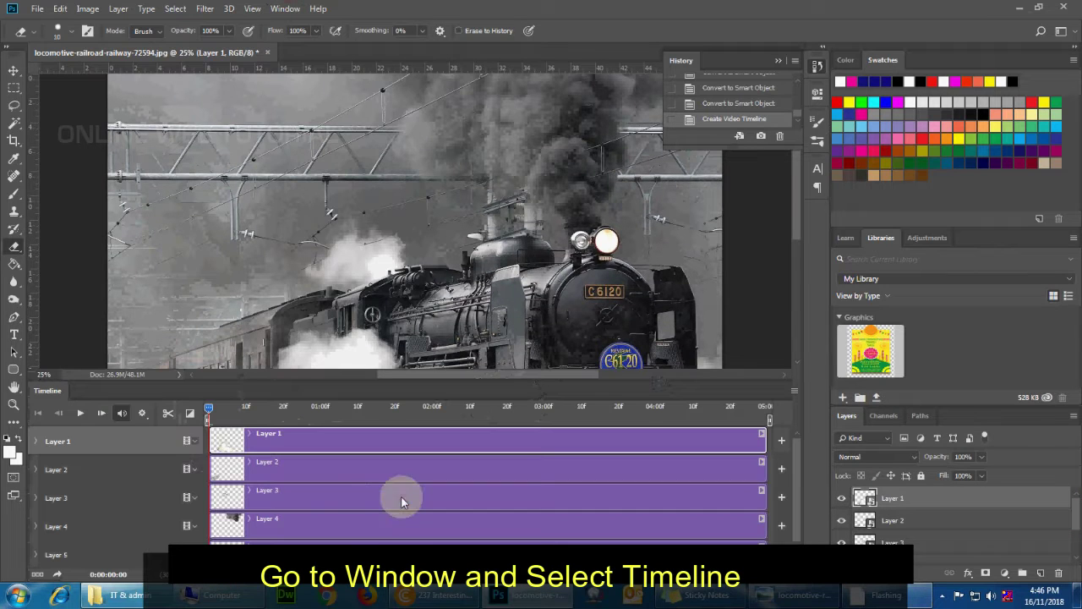
pyautogui.click(35, 441)
pyautogui.click(35, 440)
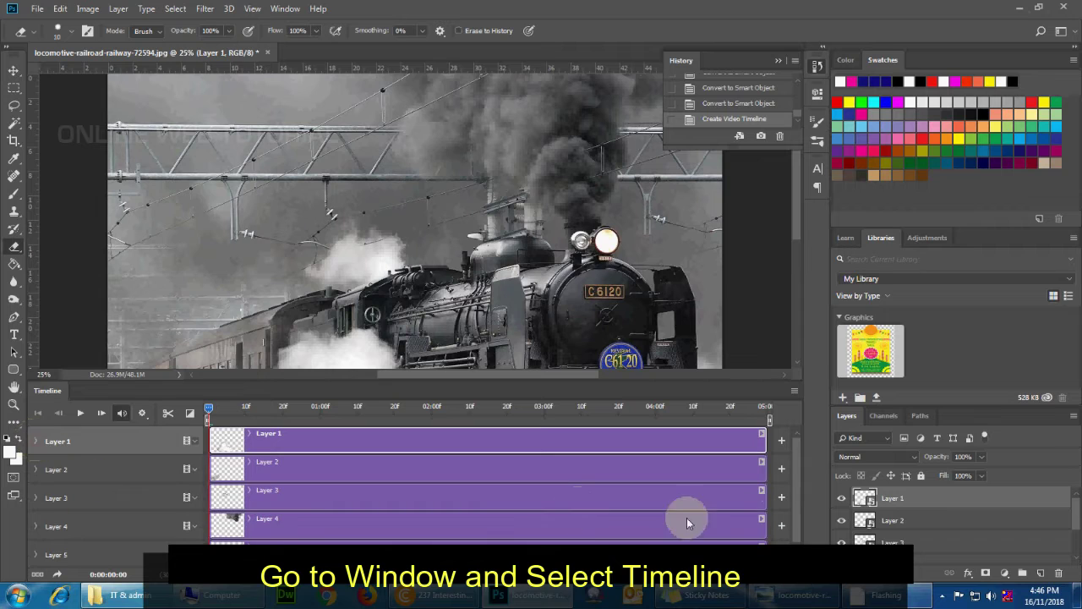
# - Trim the clips of Layers 1 through 5 to one second each
pyautogui.moveTo(766, 440); pyautogui.dragTo(322, 444)
pyautogui.moveTo(763, 462); pyautogui.dragTo(322, 464)
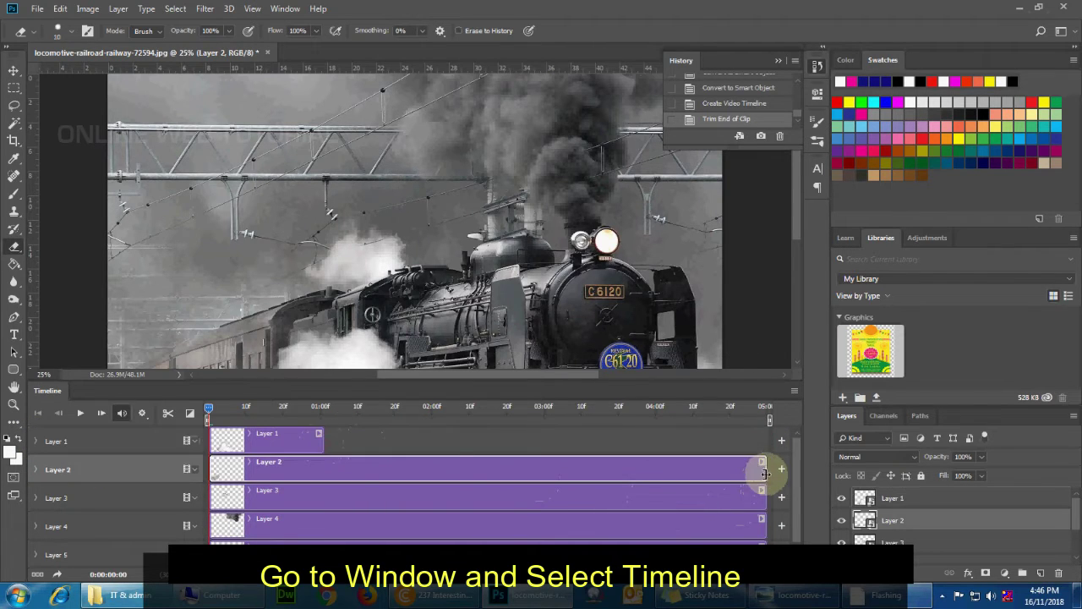
pyautogui.click(749, 503)
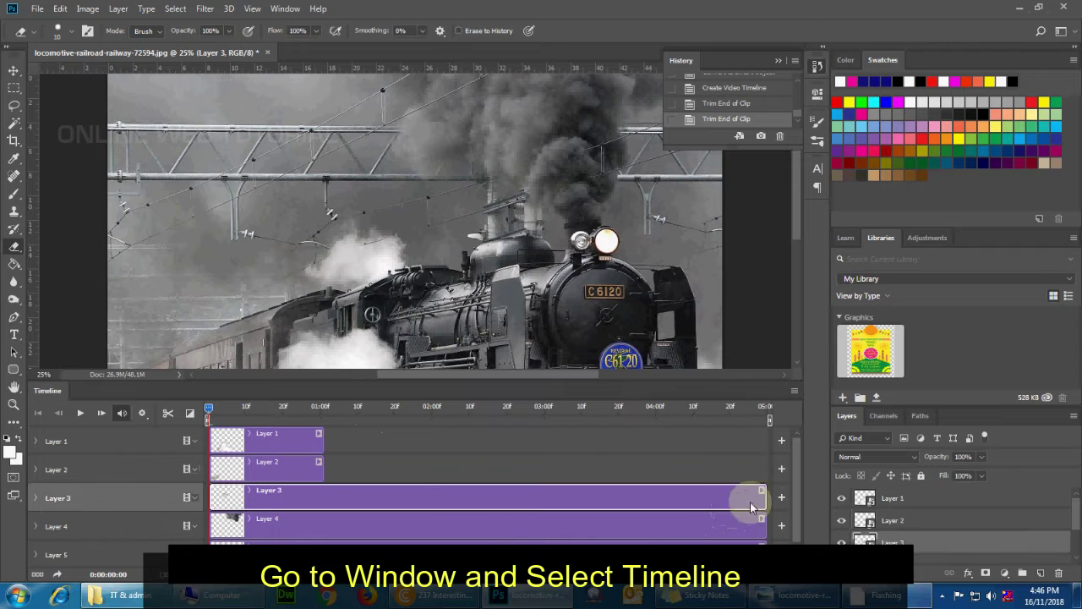
pyautogui.moveTo(763, 500); pyautogui.dragTo(322, 500)
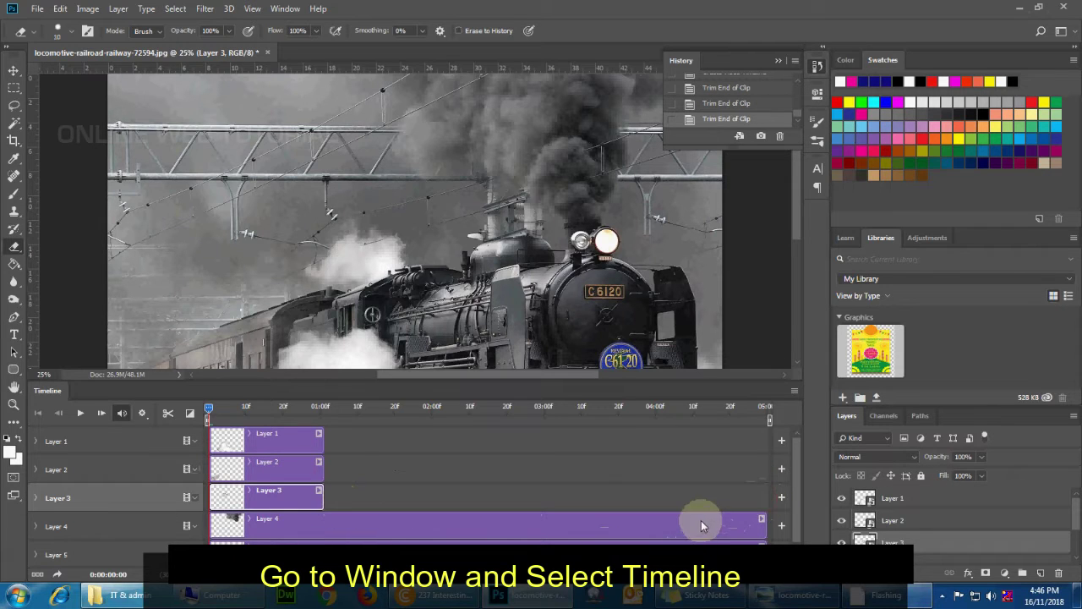
pyautogui.click(744, 524)
pyautogui.moveTo(762, 525); pyautogui.dragTo(322, 525)
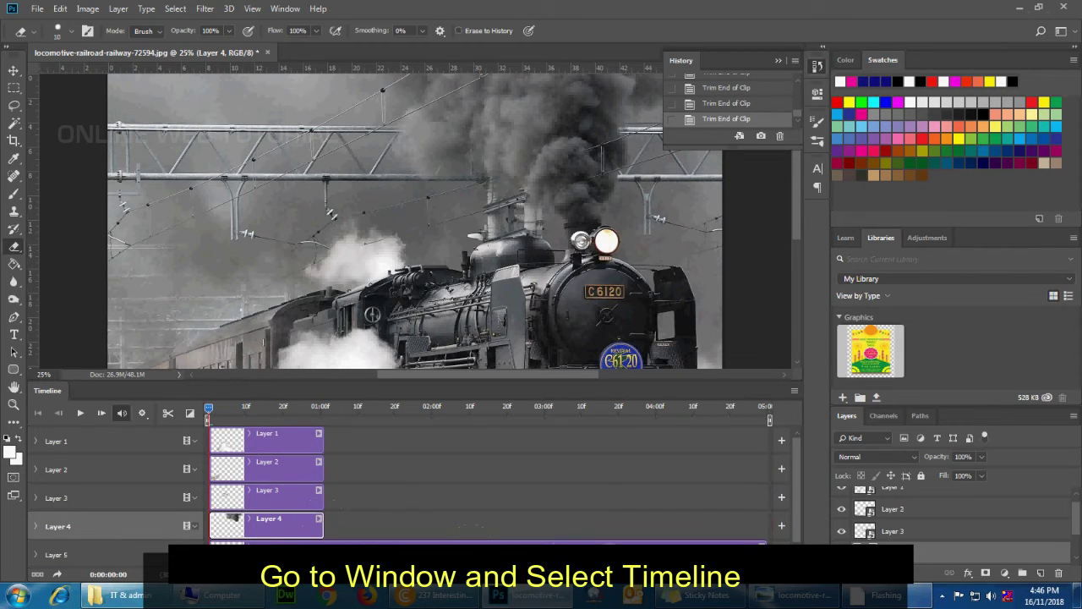
pyautogui.click(761, 543)
pyautogui.moveTo(762, 544); pyautogui.dragTo(322, 544)
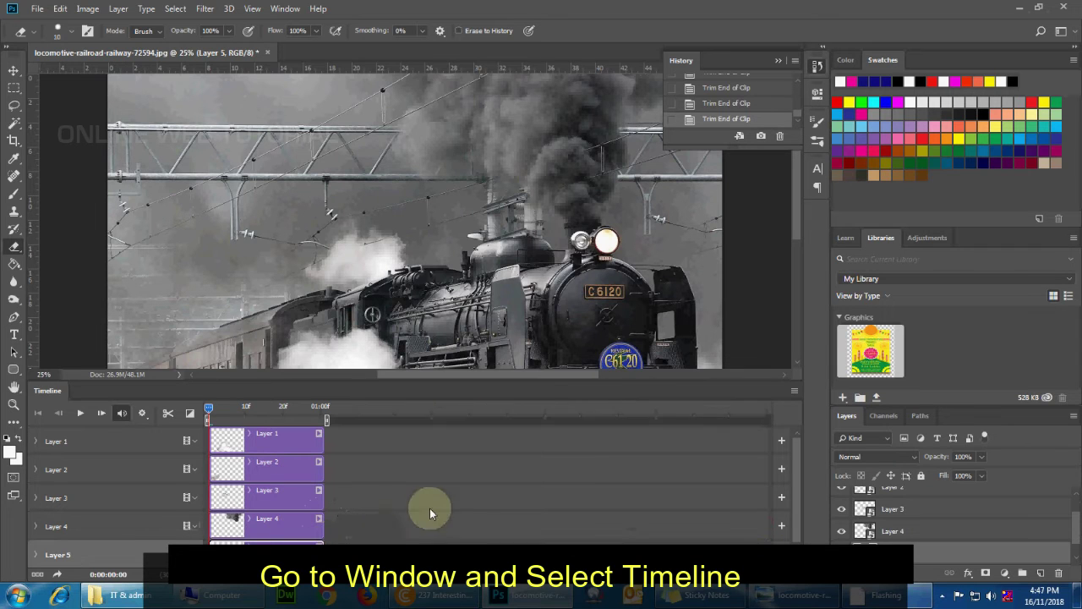
# - Enable Transform keyframing on Layer 1 and add a keyframe near frame 23
pyautogui.click(269, 448)
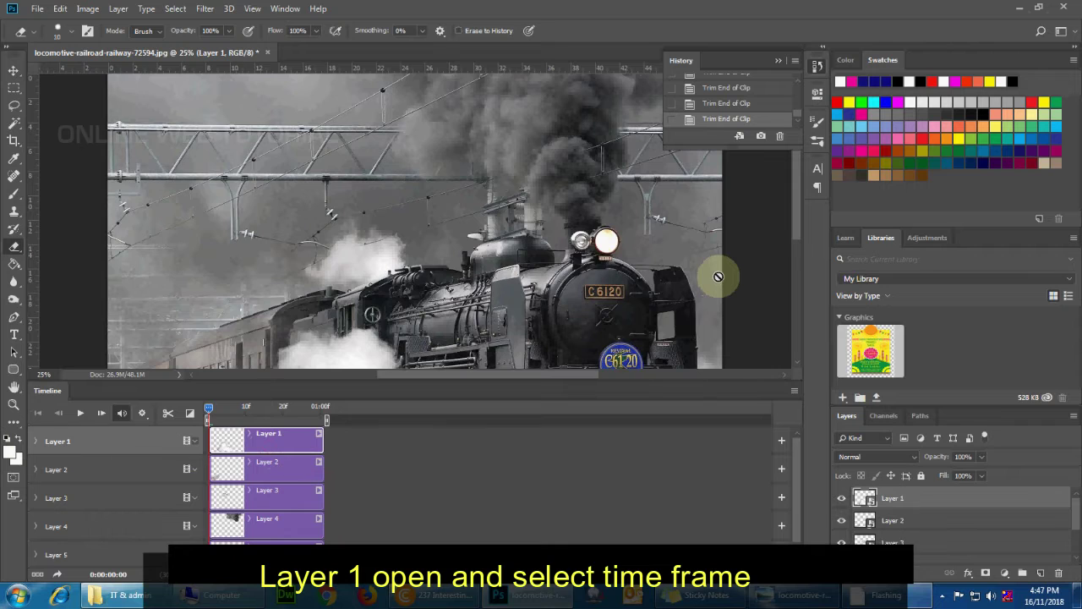
pyautogui.hotkey('ctrl', '-')
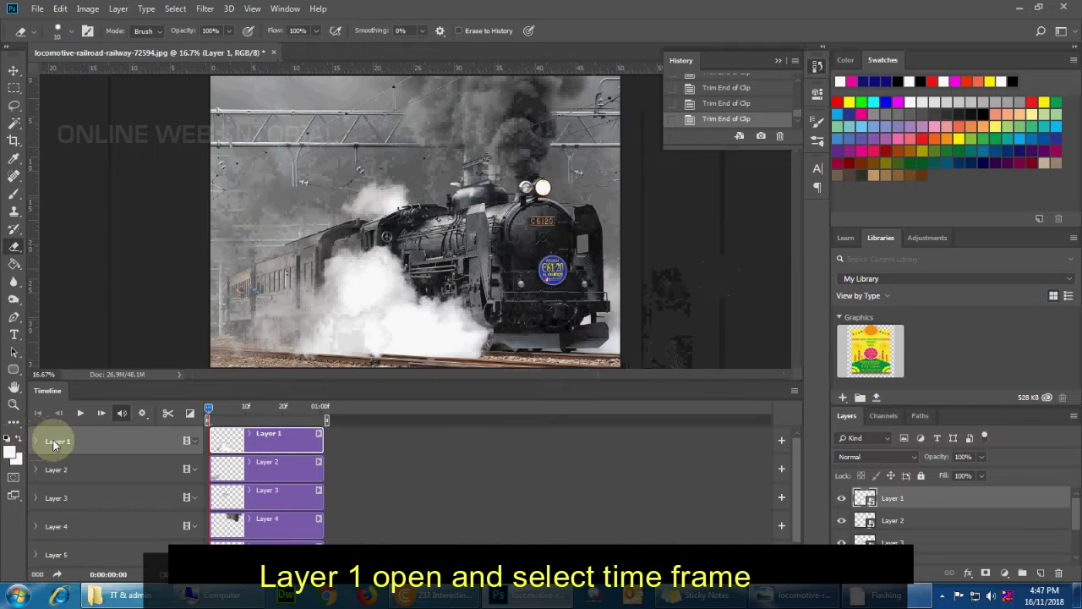
pyautogui.click(35, 441)
pyautogui.click(79, 461)
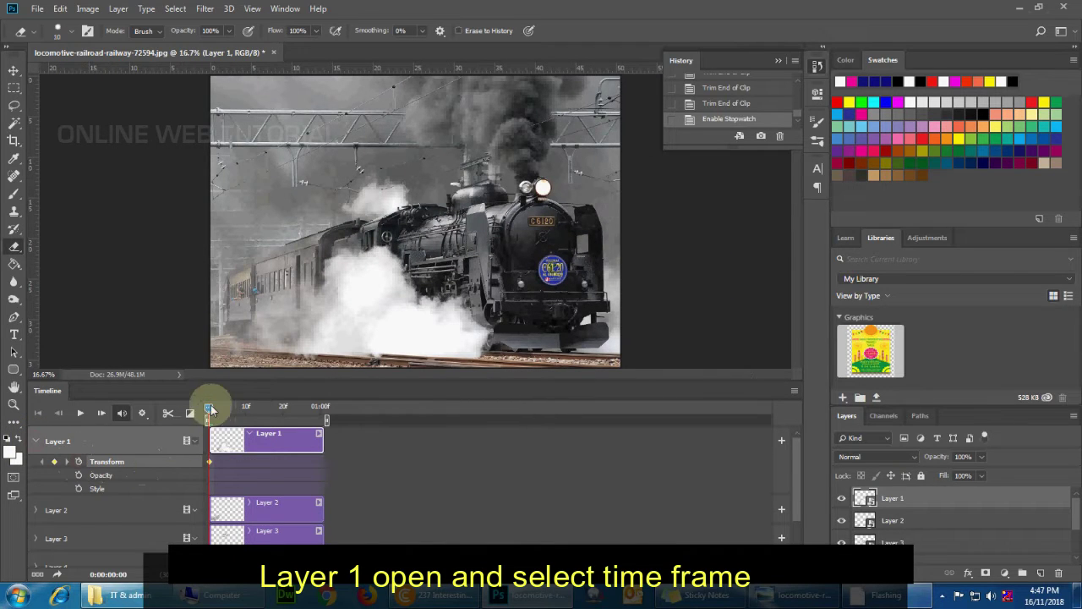
pyautogui.moveTo(209, 410); pyautogui.dragTo(279, 410)
pyautogui.click(54, 462)
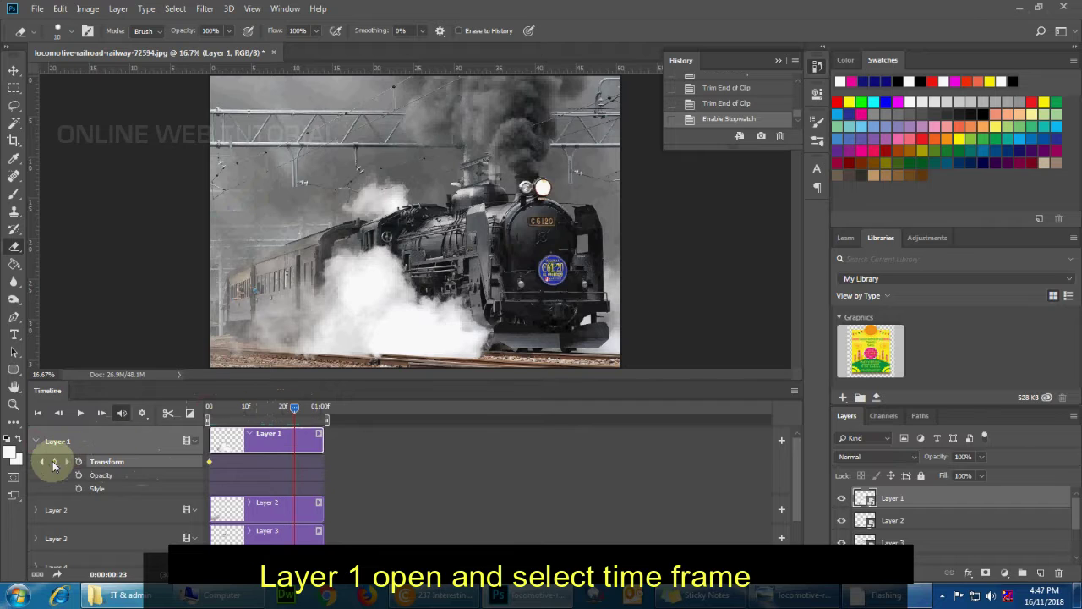
# - Free-transform Layer 1's steam to be wider, taller and tilted, then commit the transformation
pyautogui.hotkey('ctrl', 't')
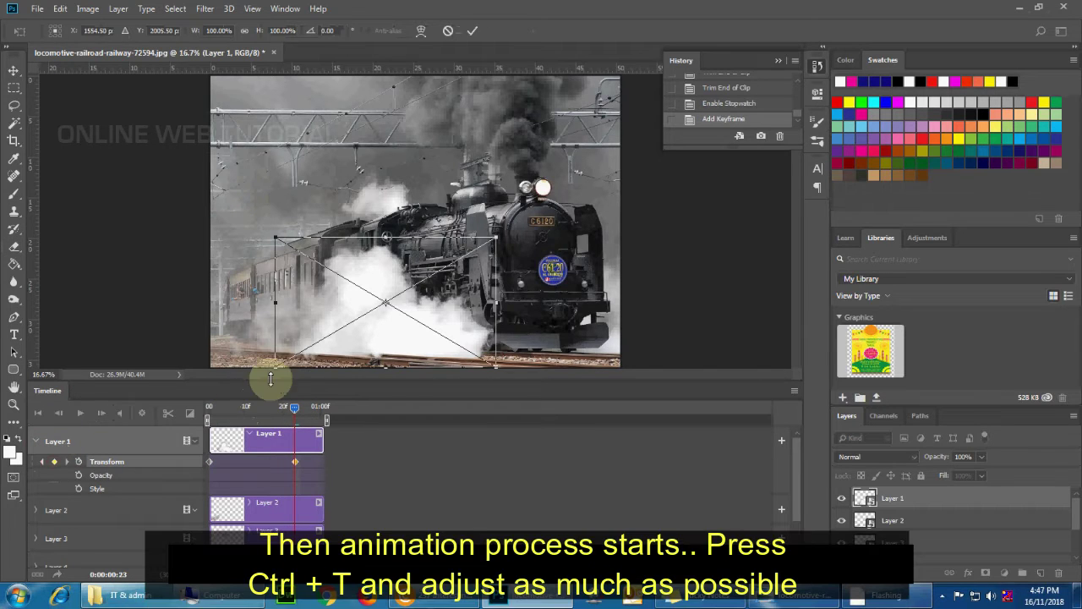
pyautogui.moveTo(276, 302); pyautogui.dragTo(228, 301)
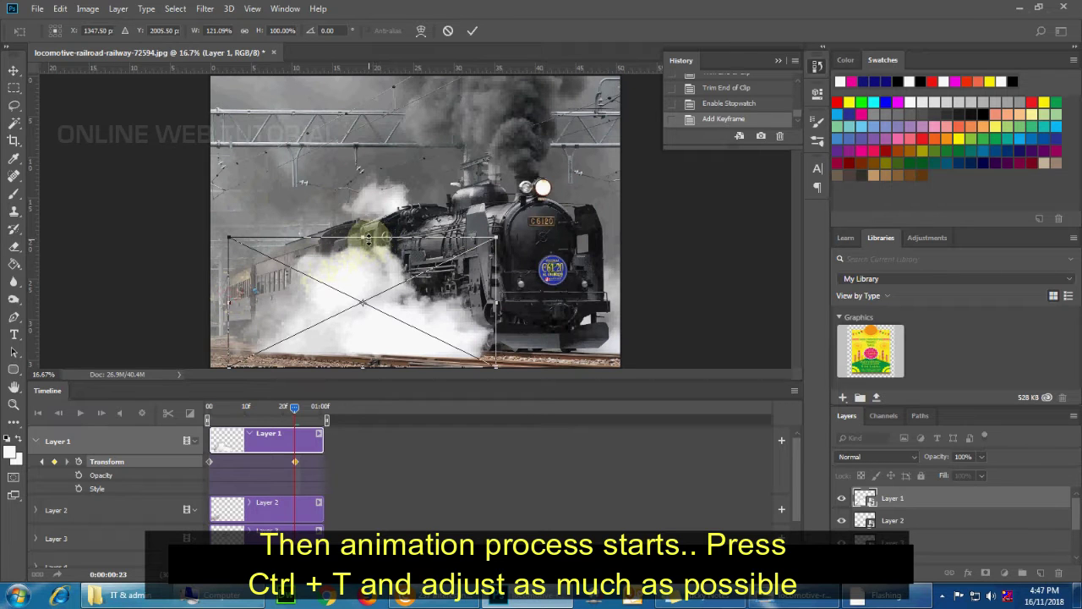
pyautogui.moveTo(363, 240); pyautogui.dragTo(377, 227)
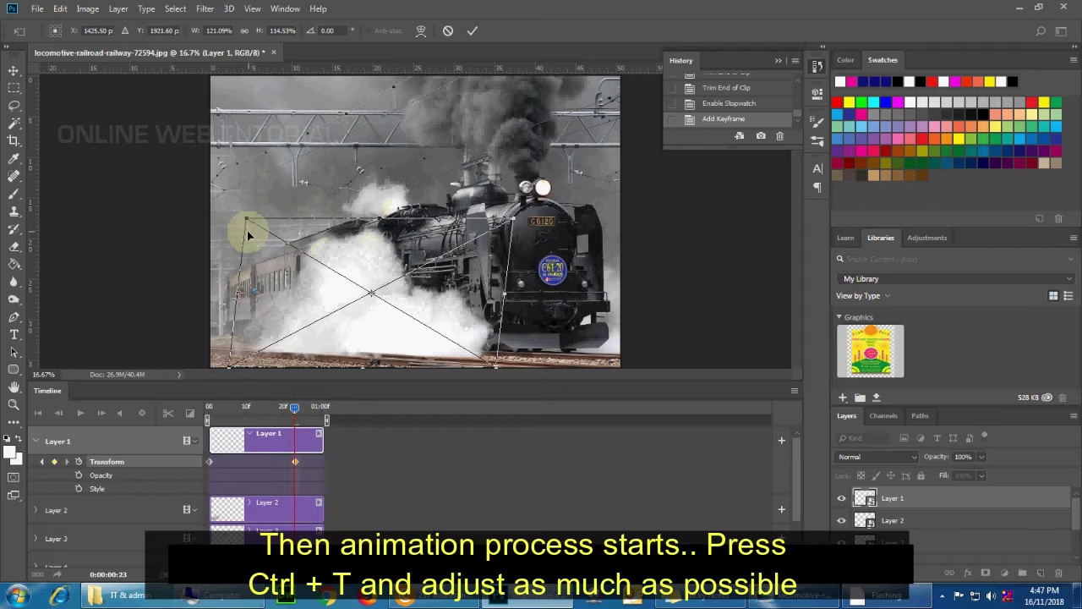
pyautogui.moveTo(241, 224); pyautogui.dragTo(186, 193)
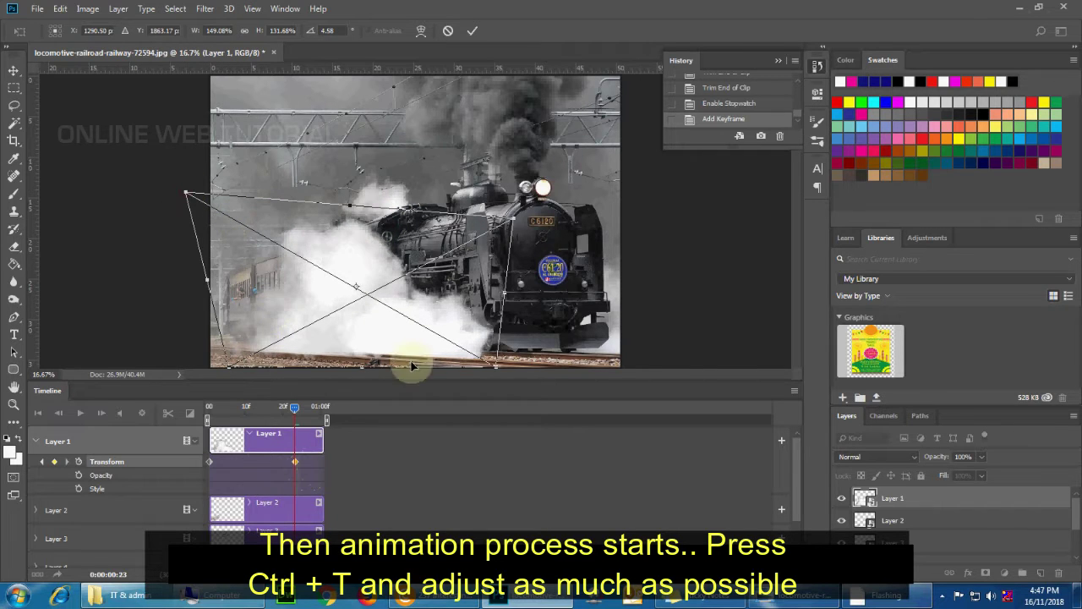
pyautogui.moveTo(513, 221); pyautogui.dragTo(517, 205)
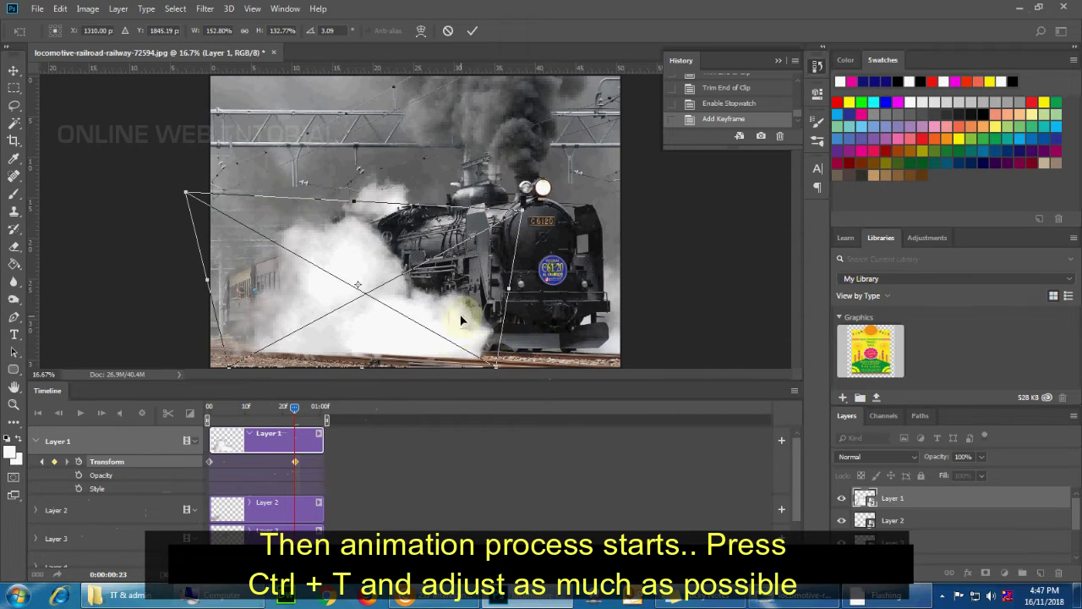
pyautogui.click(13, 69)
pyautogui.click(484, 226)
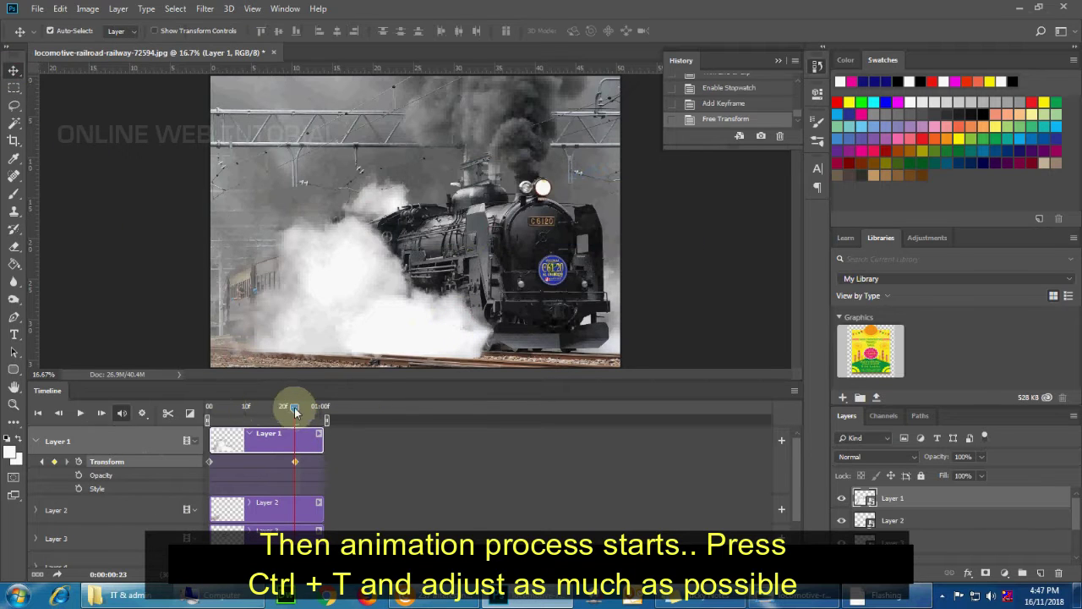
# - Drag Layer 1's second Transform keyframe to the one-second clip end and preview playback
pyautogui.moveTo(293, 407)
pyautogui.mouseDown()
pyautogui.moveTo(208, 411)
pyautogui.moveTo(339, 411)
pyautogui.moveTo(209, 411)
pyautogui.mouseUp()
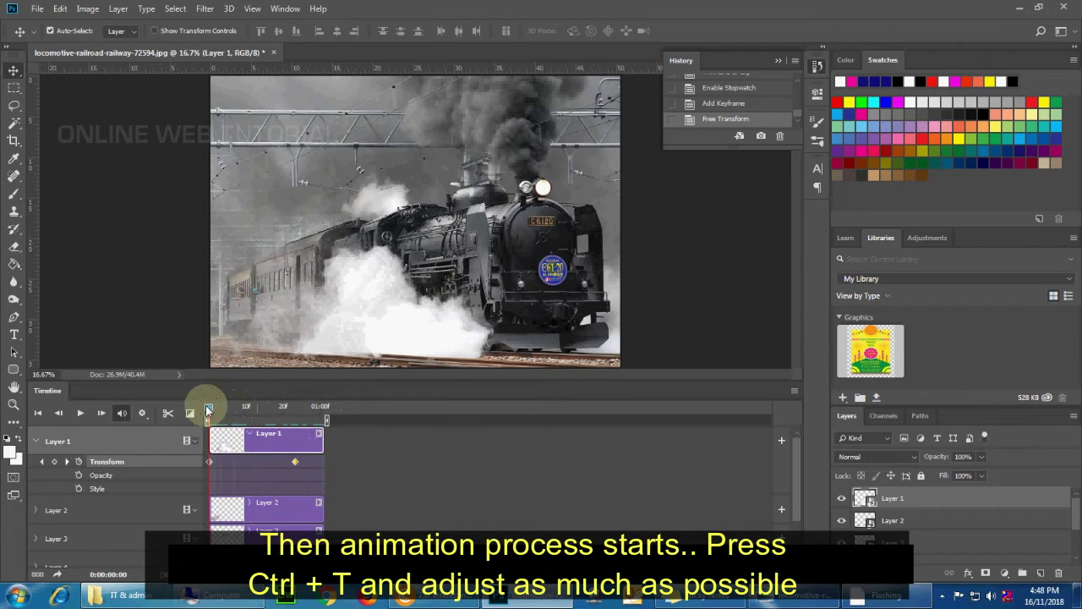
pyautogui.moveTo(295, 462); pyautogui.dragTo(322, 461)
pyautogui.click(210, 413)
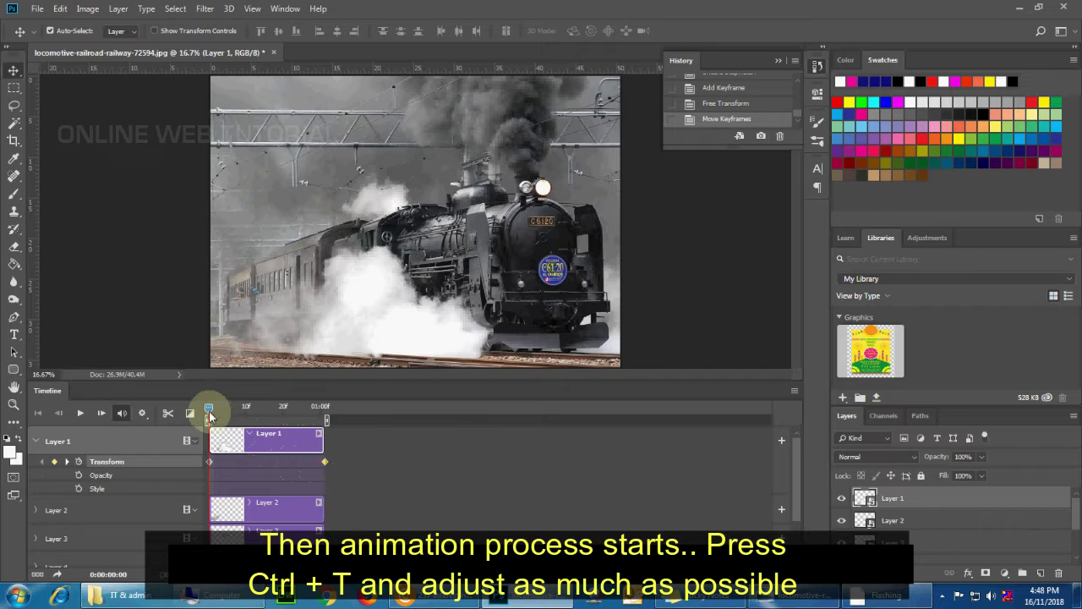
pyautogui.press('space')
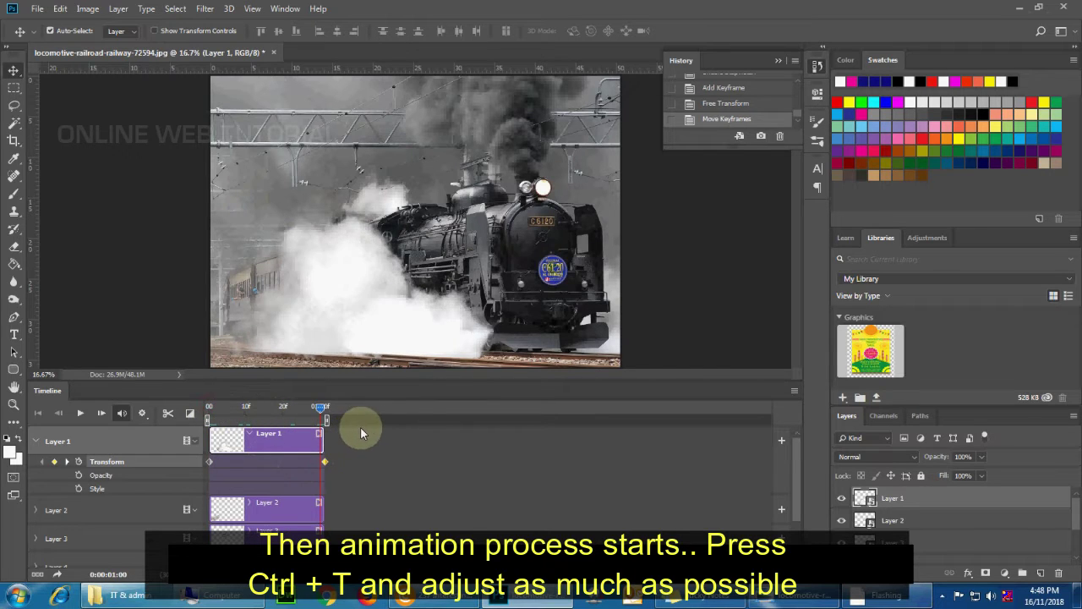
pyautogui.click(189, 412)
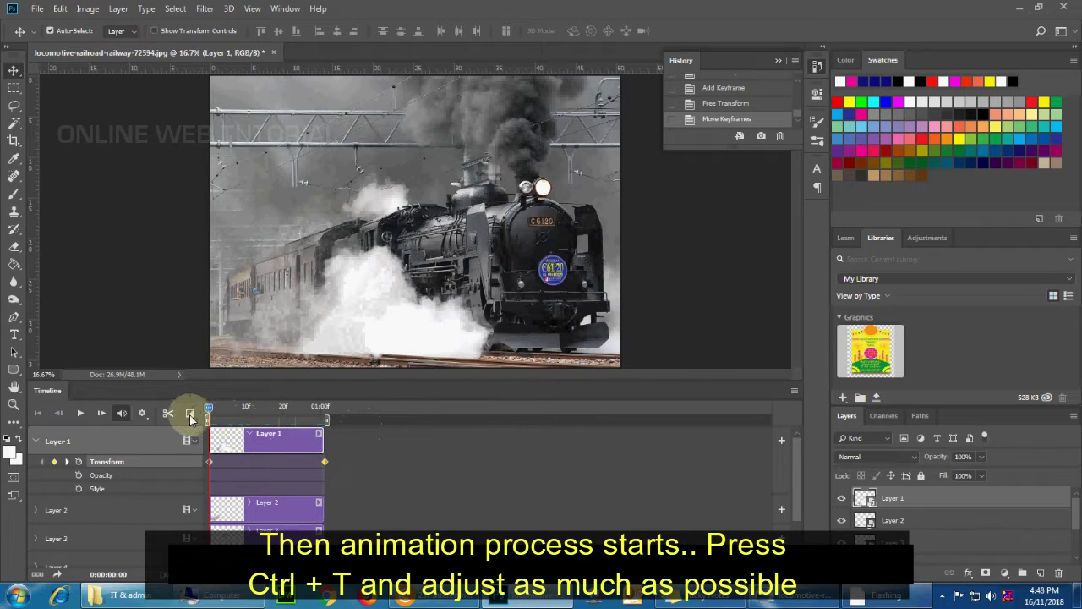
# - Drag Fade transitions onto the start and end of Layer 1's one-second clip
pyautogui.click(240, 419)
pyautogui.moveTo(264, 416); pyautogui.dragTo(290, 414)
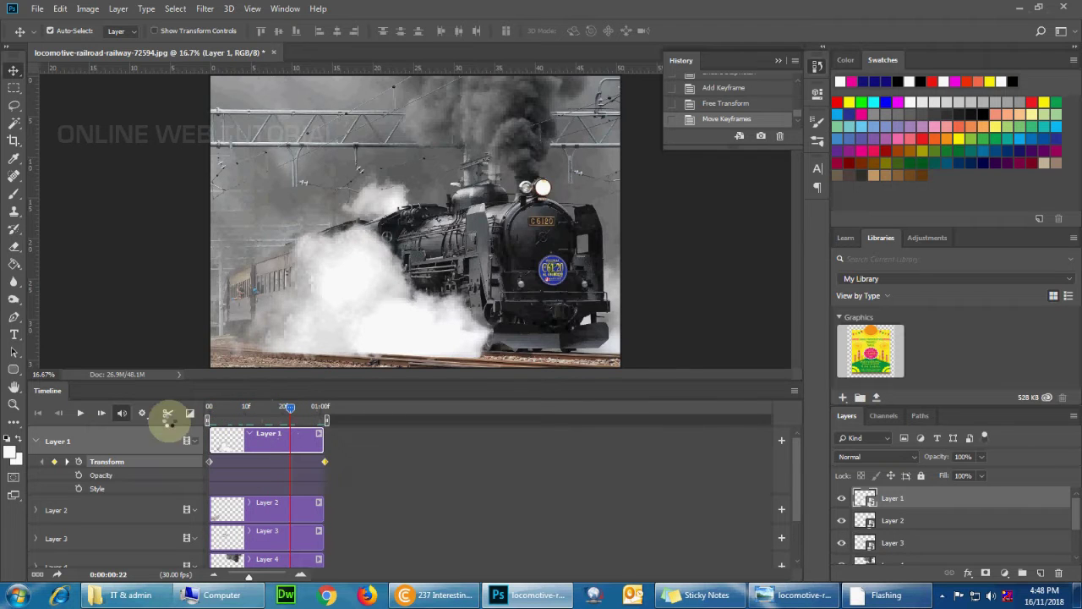
pyautogui.click(189, 412)
pyautogui.moveTo(213, 293); pyautogui.dragTo(224, 436)
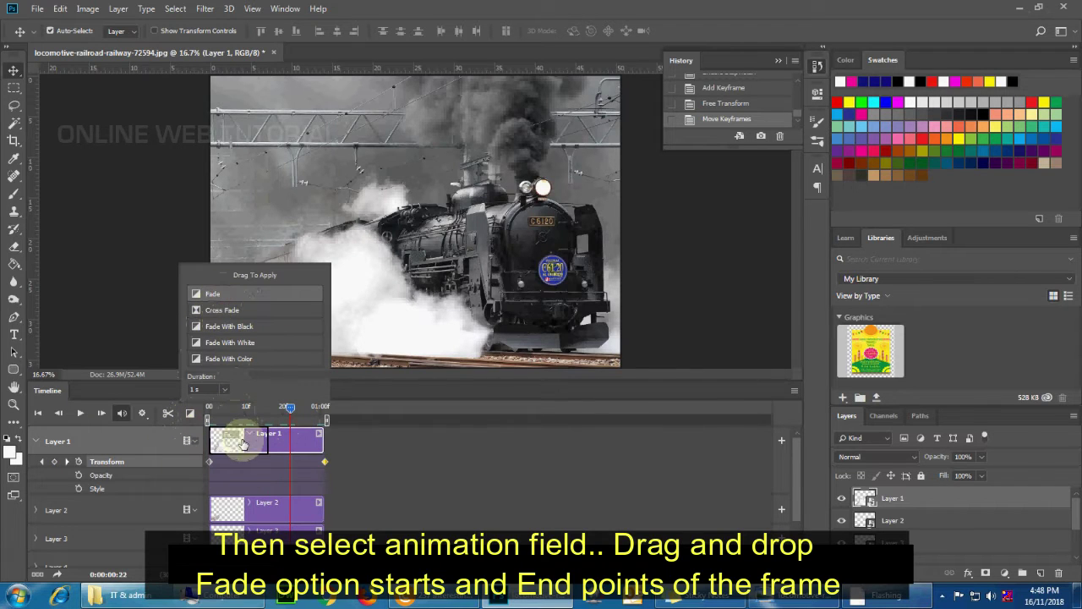
pyautogui.moveTo(233, 325); pyautogui.dragTo(305, 448)
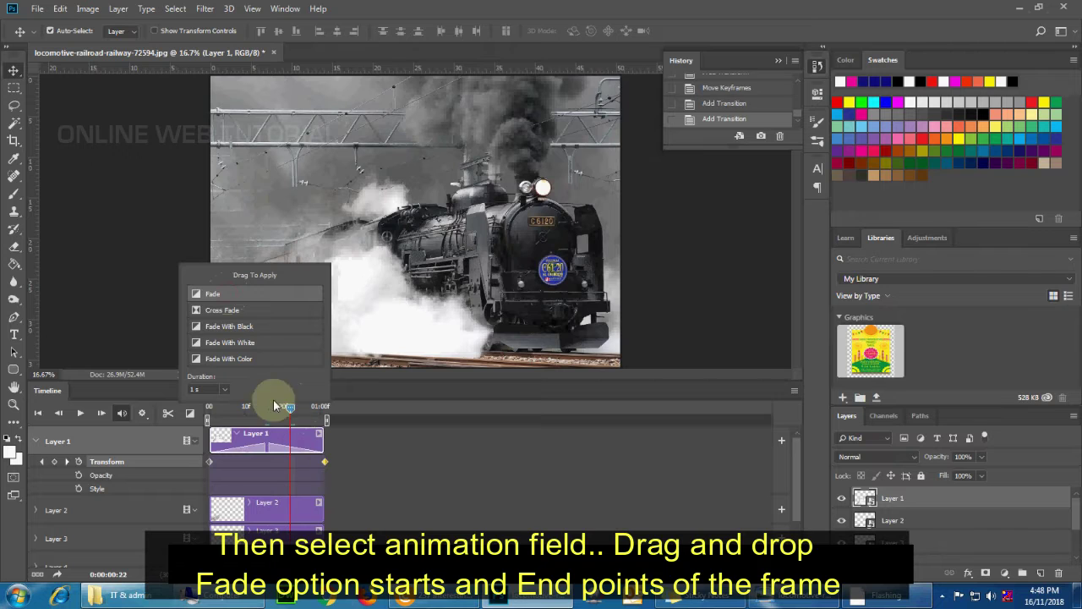
pyautogui.moveTo(285, 409); pyautogui.dragTo(194, 410)
pyautogui.moveTo(286, 432)
pyautogui.mouseDown()
pyautogui.moveTo(194, 434)
pyautogui.moveTo(327, 450)
pyautogui.mouseUp()
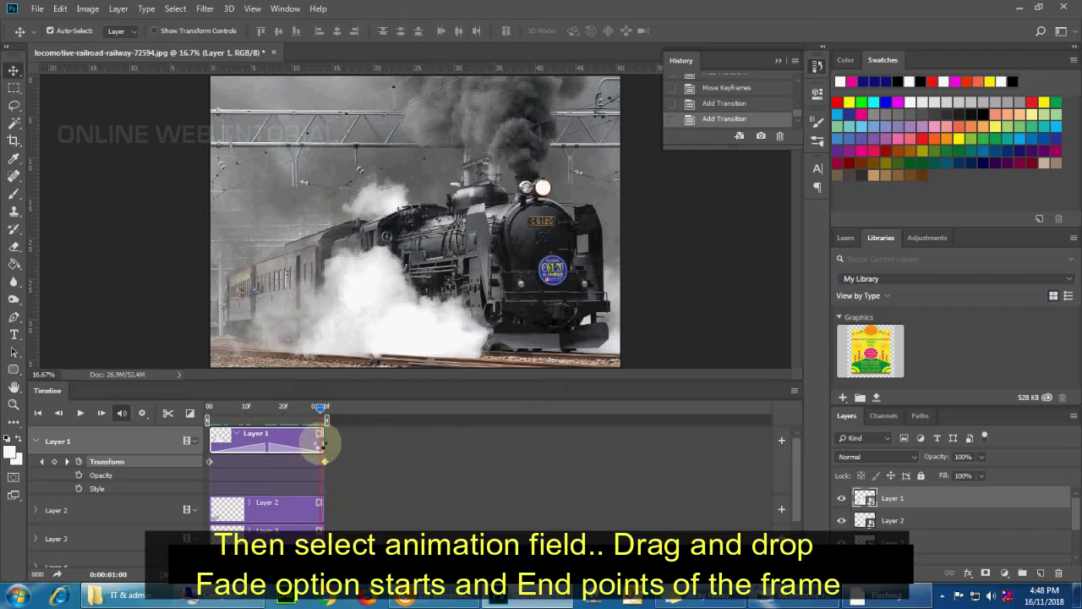
# - Start keyframing Layer 2's Transform and move the playhead to about frame 23
pyautogui.click(295, 503)
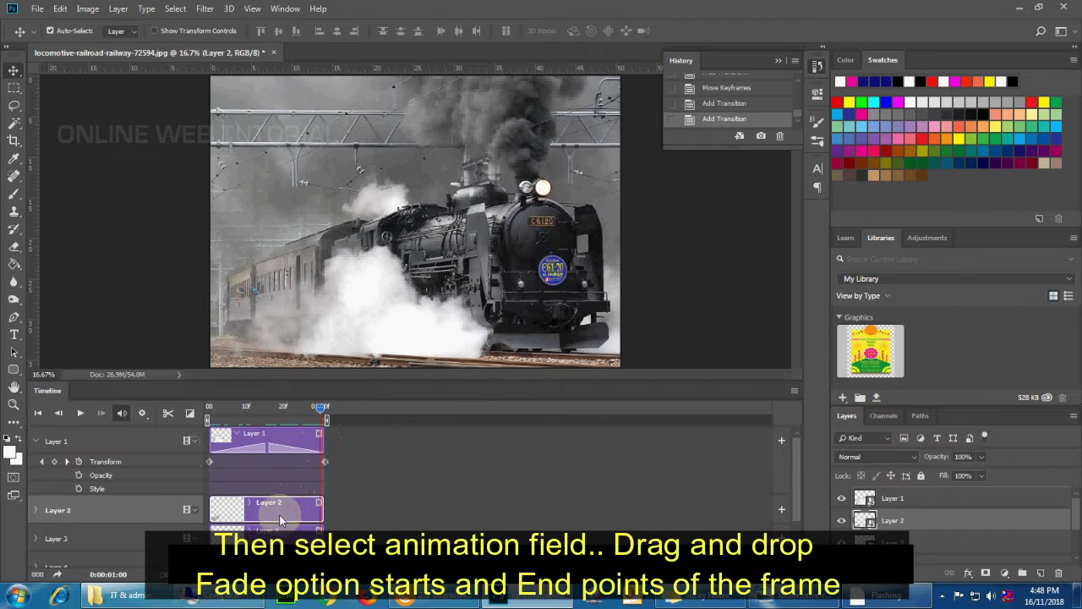
pyautogui.click(36, 510)
pyautogui.click(315, 407)
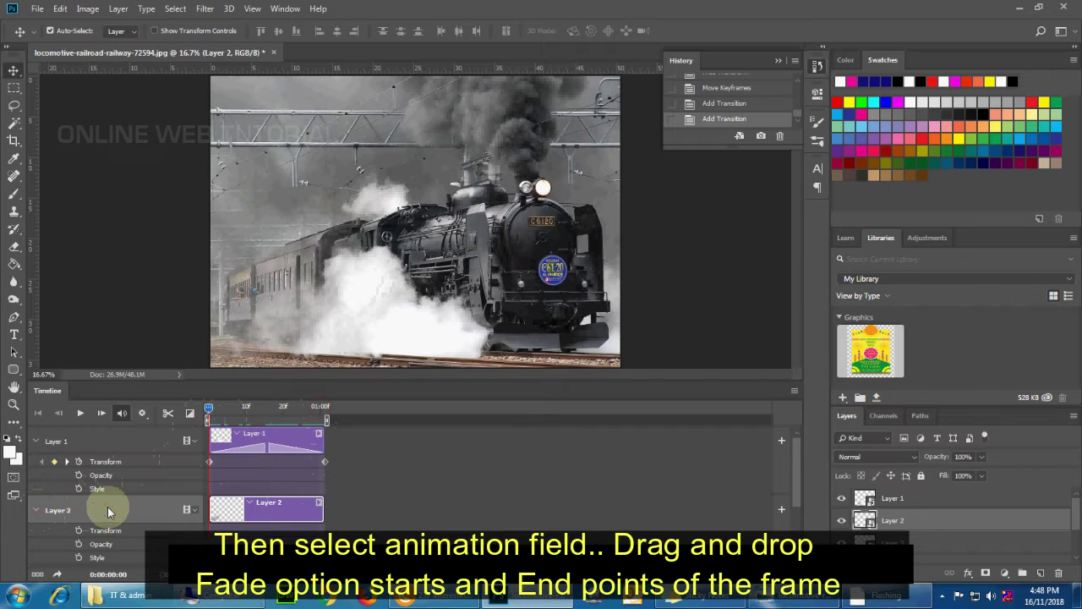
pyautogui.click(77, 530)
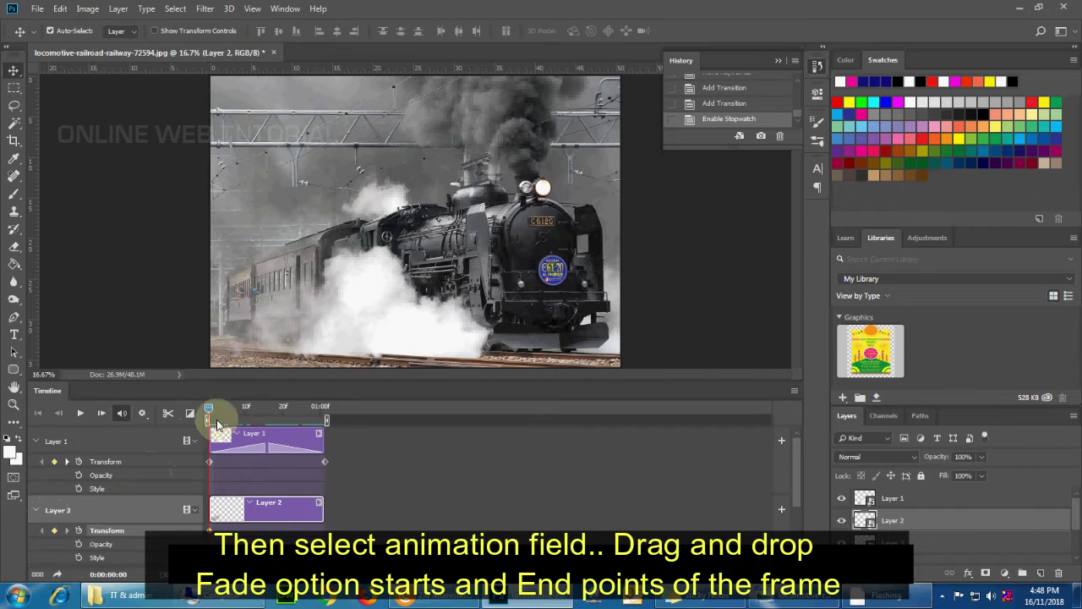
pyautogui.moveTo(218, 412); pyautogui.dragTo(292, 415)
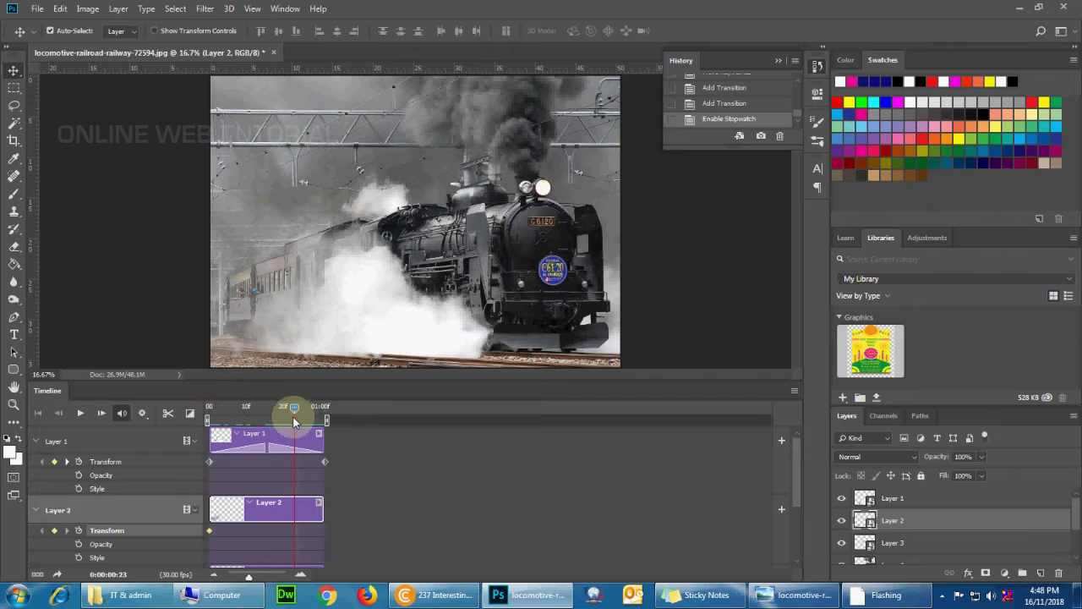
# - Enlarge and skew Layer 2's steam up-left with Free Transform, then apply it
pyautogui.hotkey('ctrl', 't')
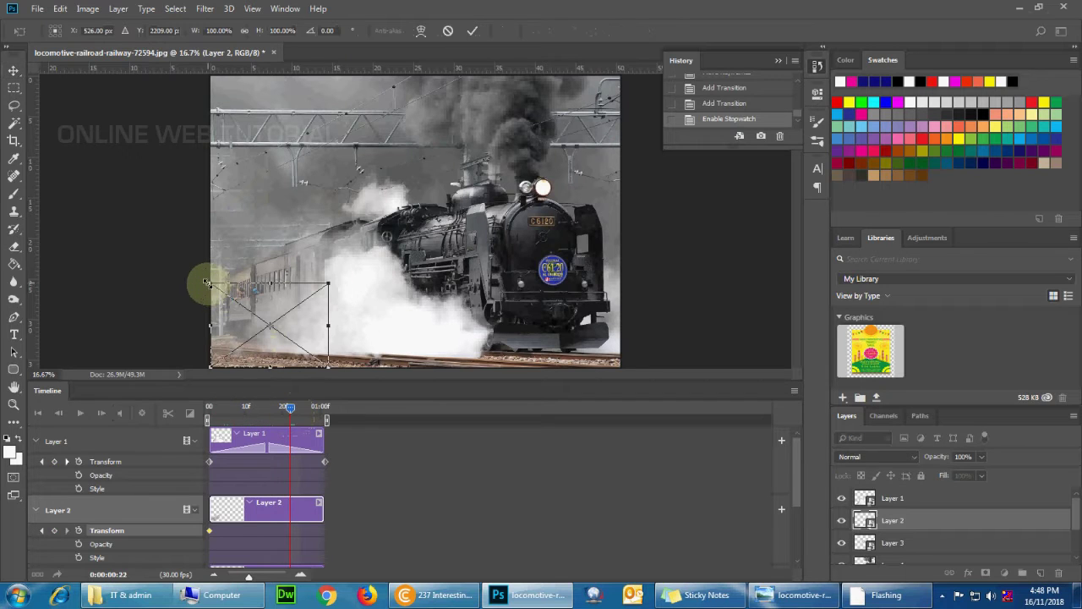
pyautogui.moveTo(210, 287); pyautogui.dragTo(156, 203)
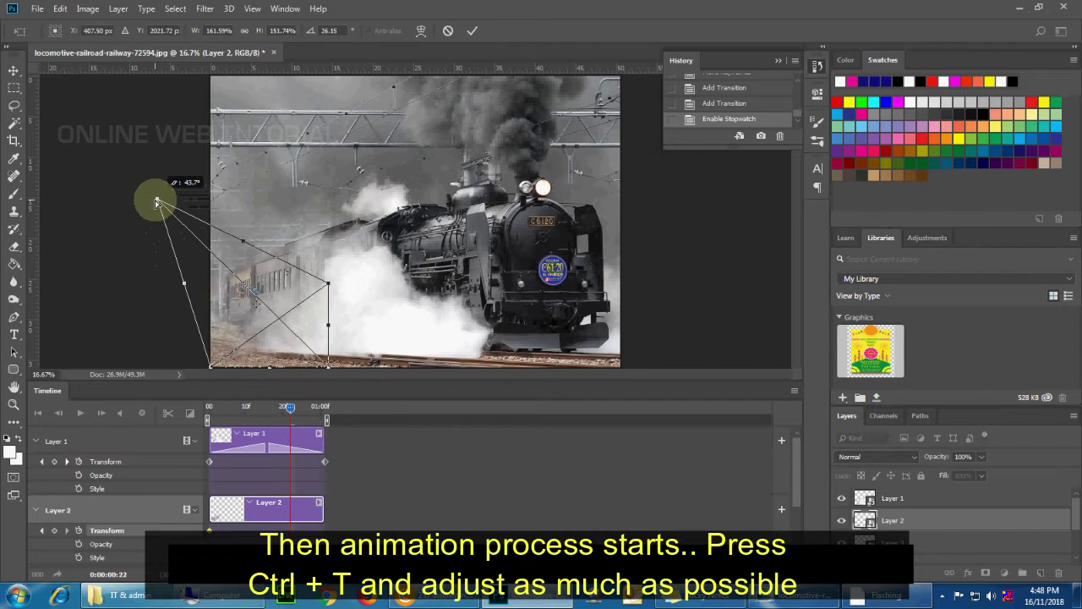
pyautogui.moveTo(331, 289); pyautogui.dragTo(328, 235)
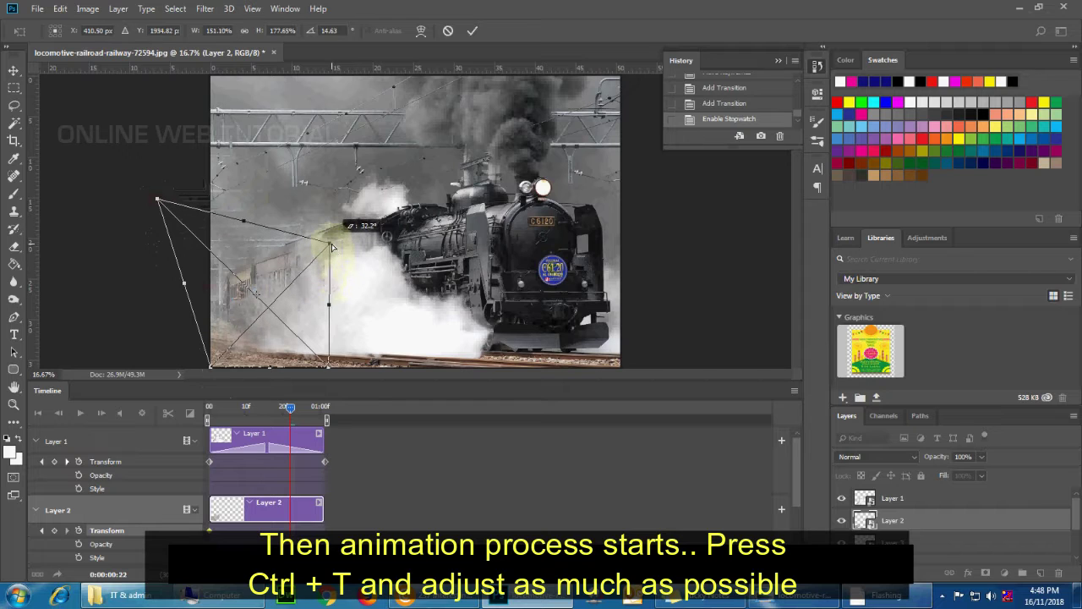
pyautogui.moveTo(218, 359); pyautogui.dragTo(186, 370)
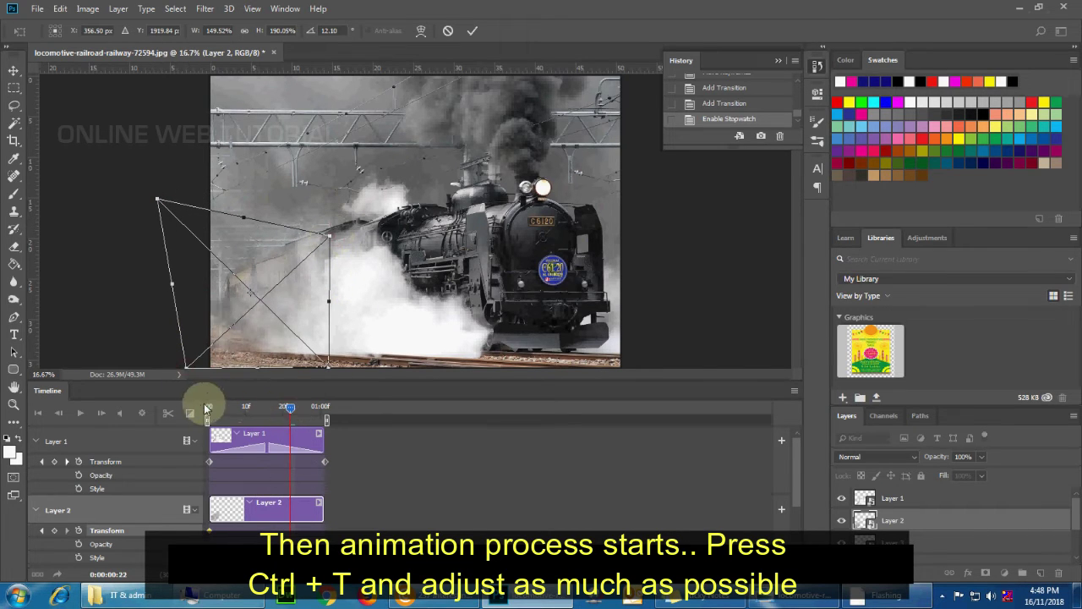
pyautogui.click(14, 69)
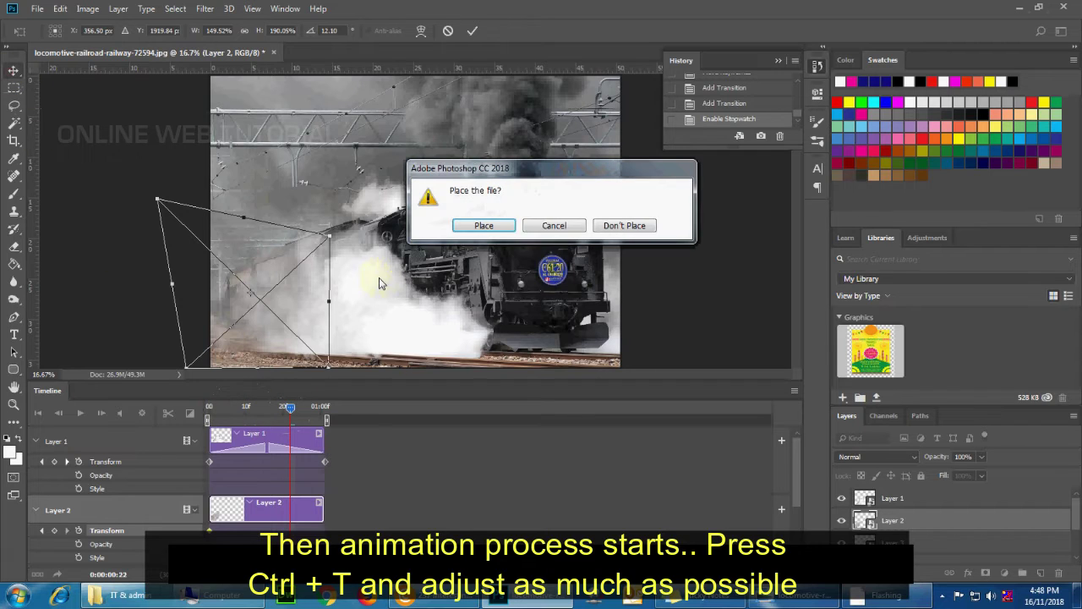
pyautogui.click(507, 227)
pyautogui.moveTo(290, 407); pyautogui.dragTo(176, 411)
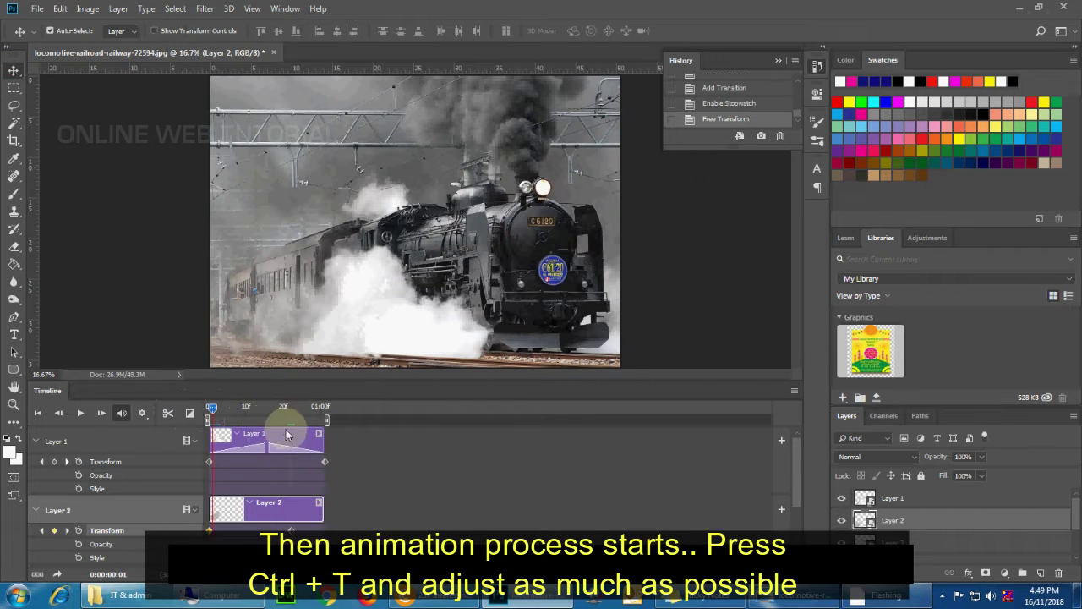
# - Drag Fade transitions onto the start and end of Layer 2's clip
pyautogui.press('space')
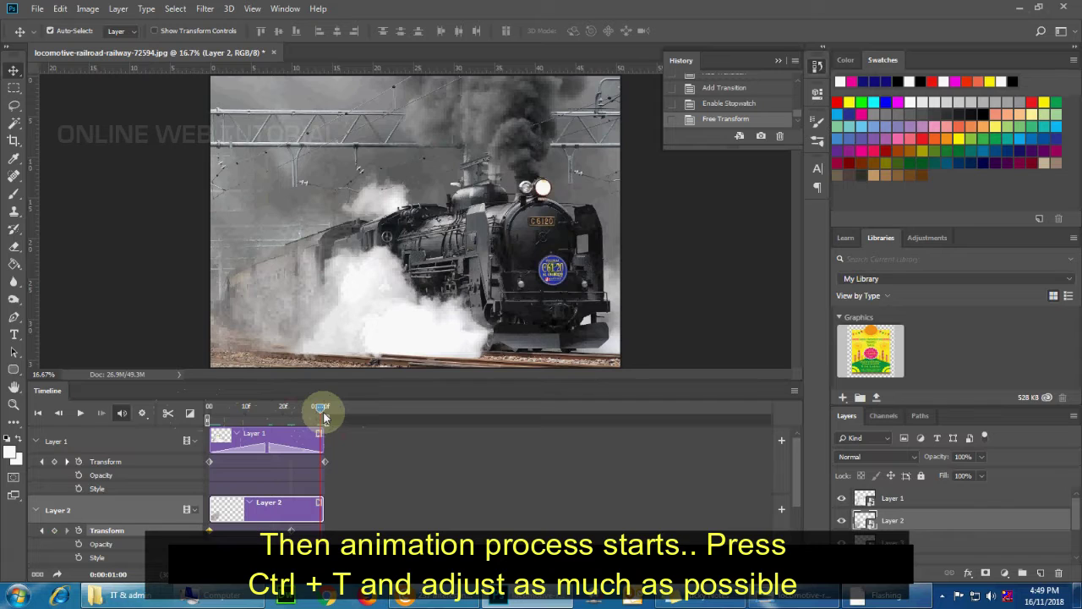
pyautogui.moveTo(317, 409); pyautogui.dragTo(196, 406)
pyautogui.click(191, 412)
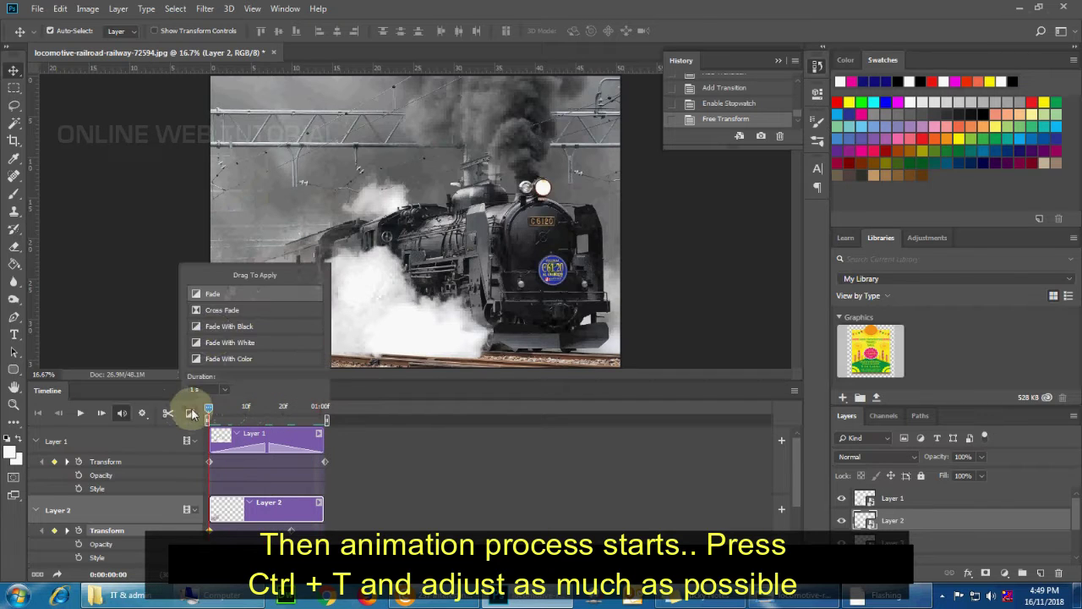
pyautogui.moveTo(212, 293); pyautogui.dragTo(240, 507)
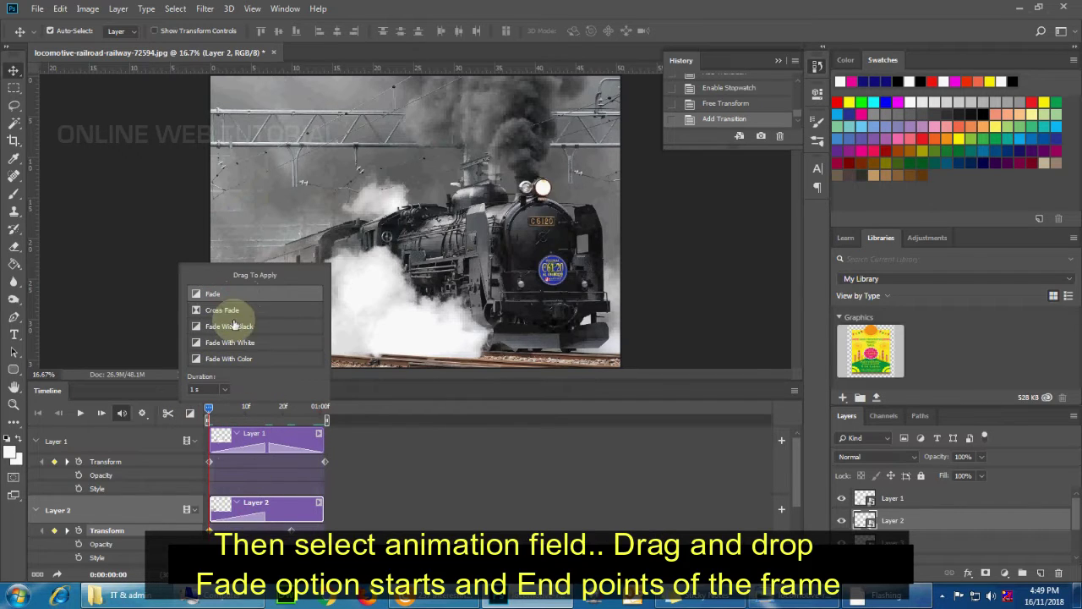
pyautogui.moveTo(212, 294); pyautogui.dragTo(324, 526)
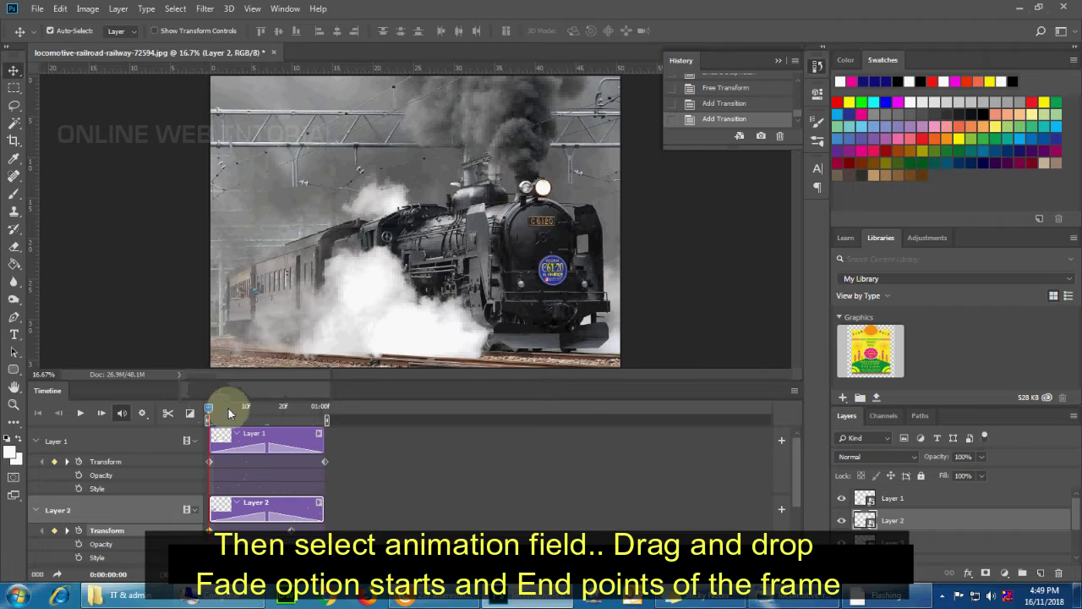
pyautogui.moveTo(219, 411); pyautogui.dragTo(301, 411)
pyautogui.click(80, 413)
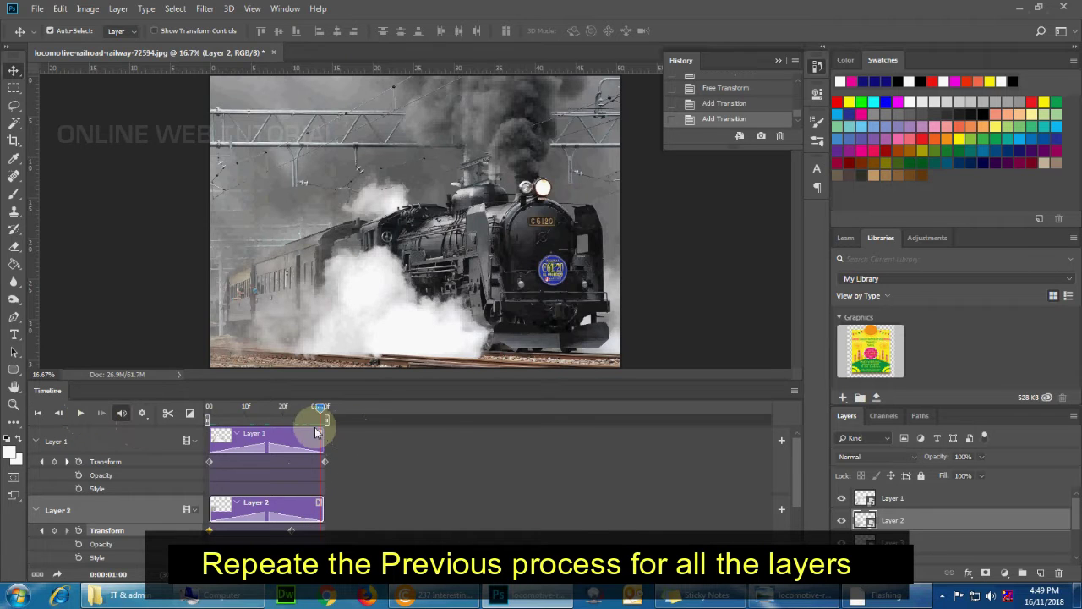
# - Expand Layer 3 and start its Transform keyframing at frame 0
pyautogui.moveTo(321, 410)
pyautogui.mouseDown()
pyautogui.moveTo(207, 416)
pyautogui.moveTo(332, 437)
pyautogui.mouseUp()
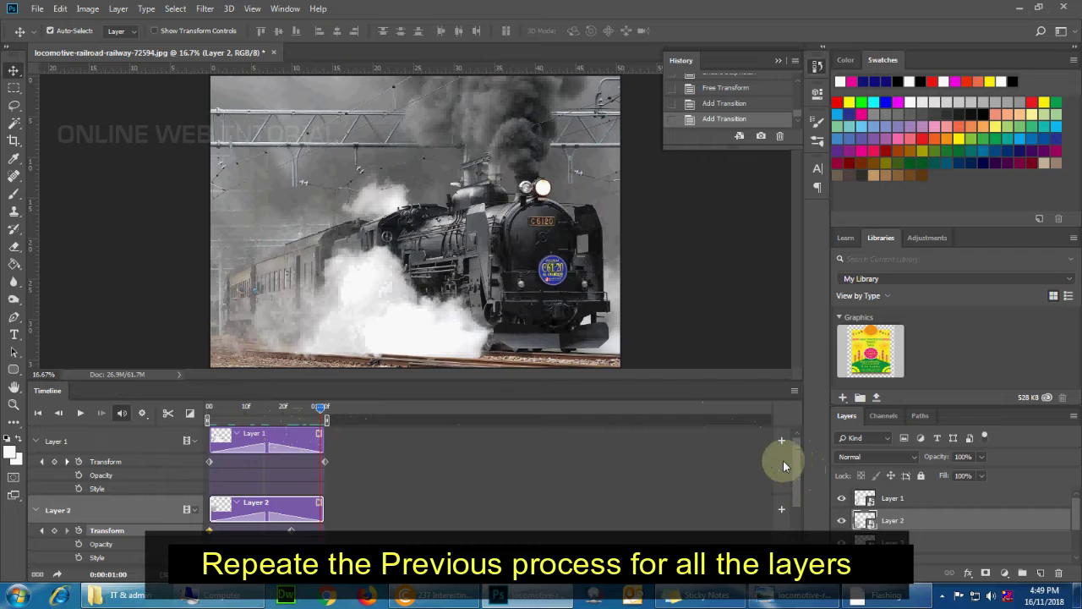
pyautogui.moveTo(797, 461); pyautogui.dragTo(804, 519)
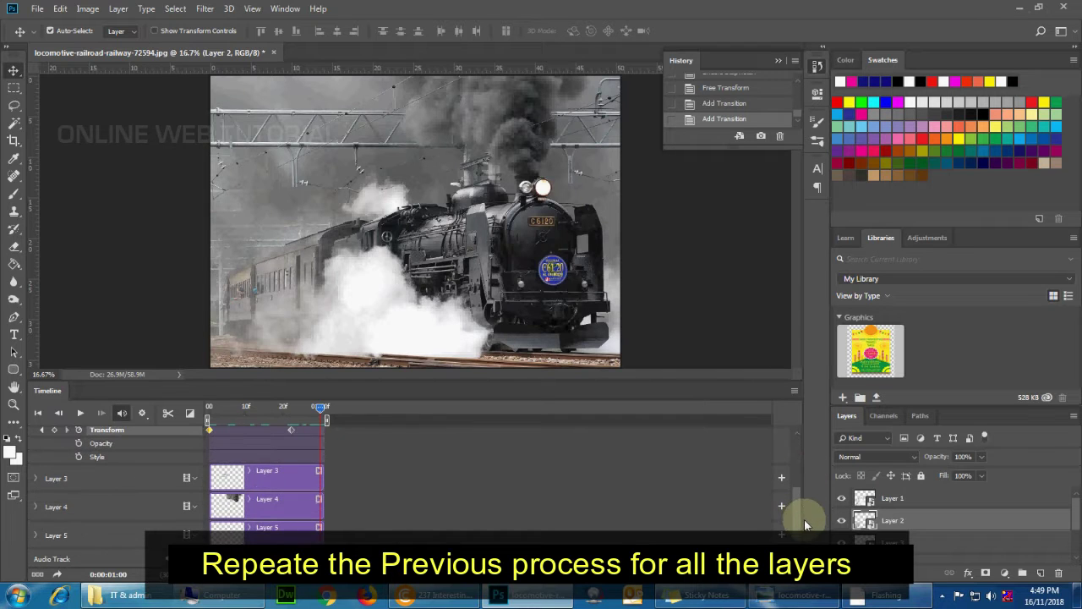
pyautogui.click(244, 474)
pyautogui.click(35, 478)
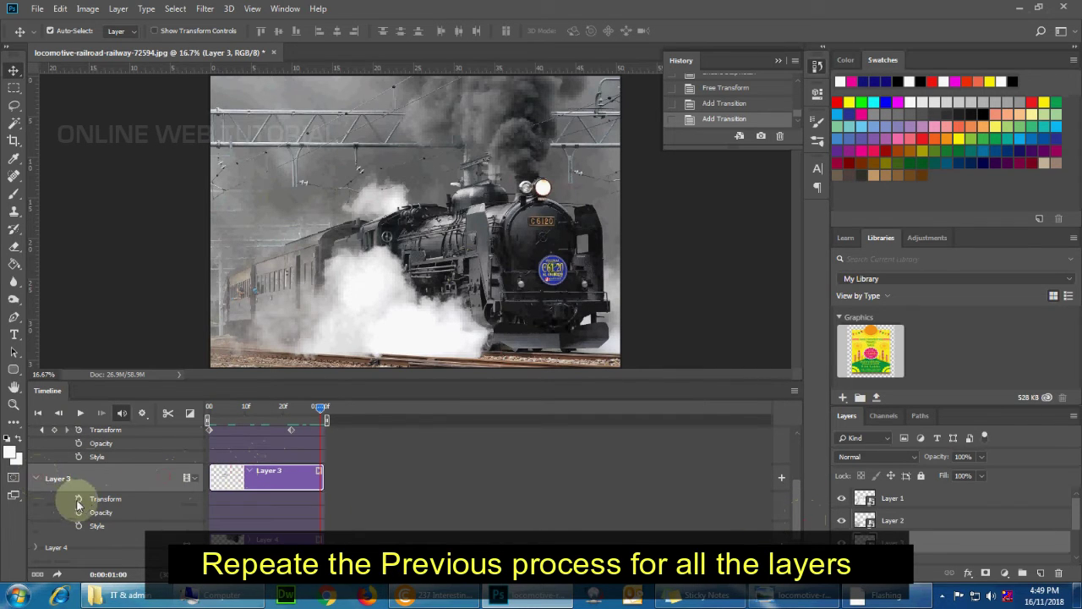
pyautogui.moveTo(321, 407); pyautogui.dragTo(194, 409)
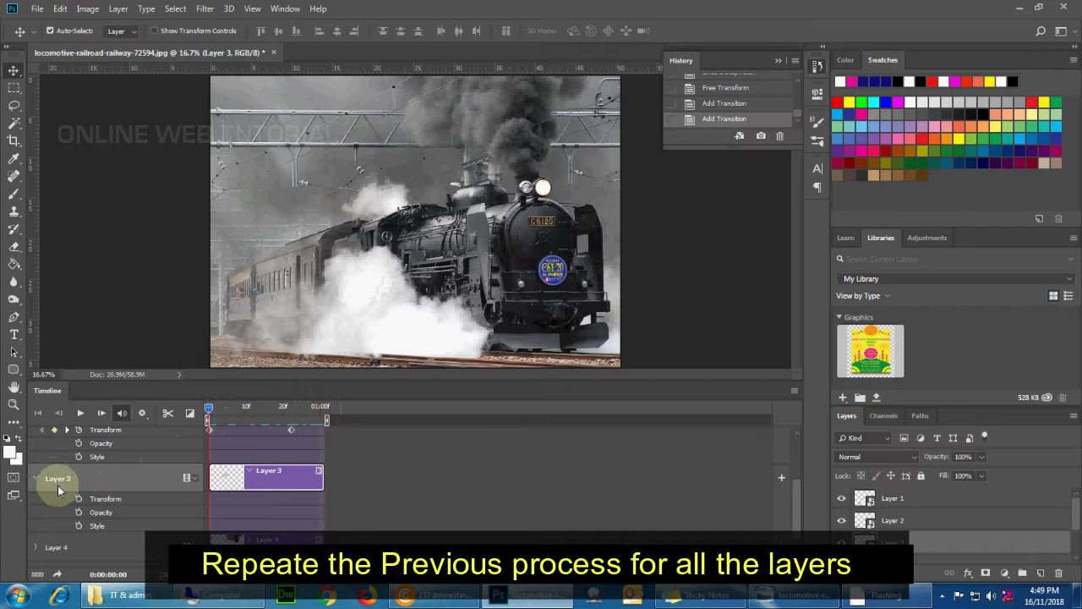
pyautogui.click(78, 499)
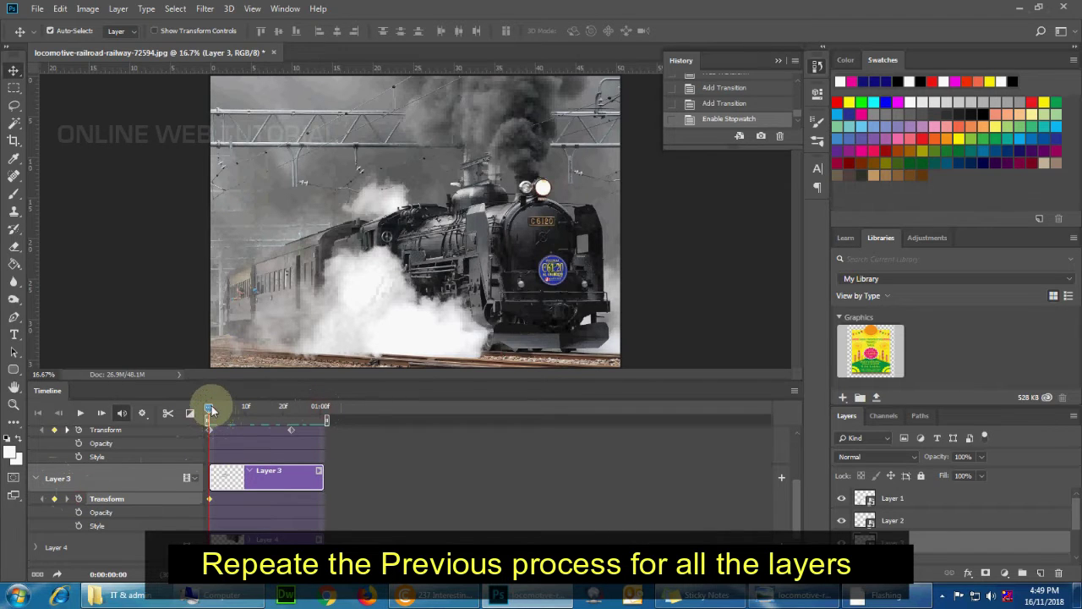
# - At about frame 20, enlarge and tilt Layer 3's steam toward the upper left
pyautogui.moveTo(211, 411); pyautogui.dragTo(294, 415)
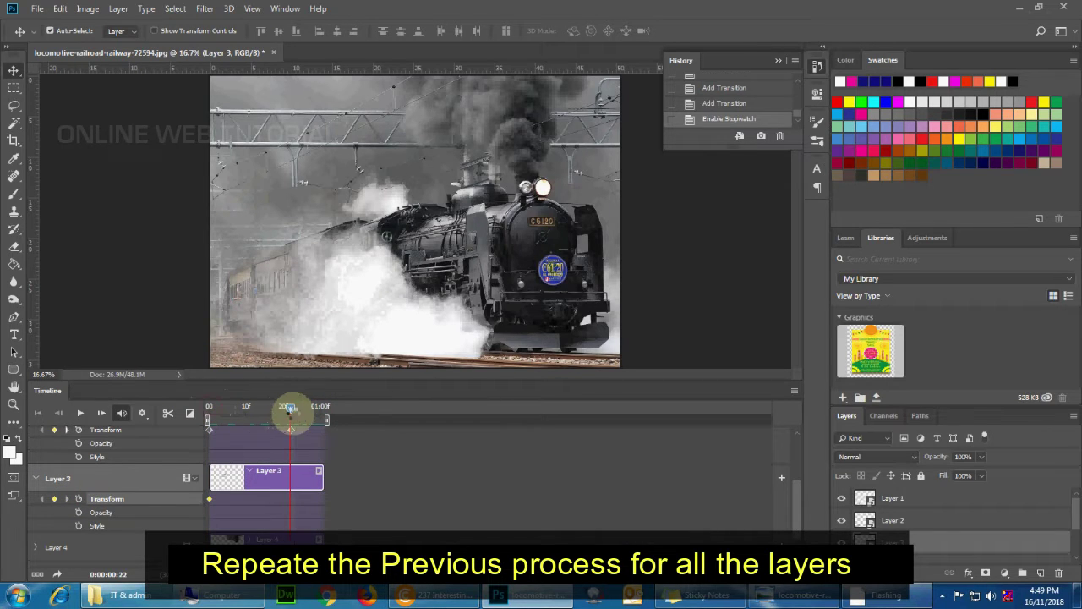
pyautogui.hotkey('ctrl', 't')
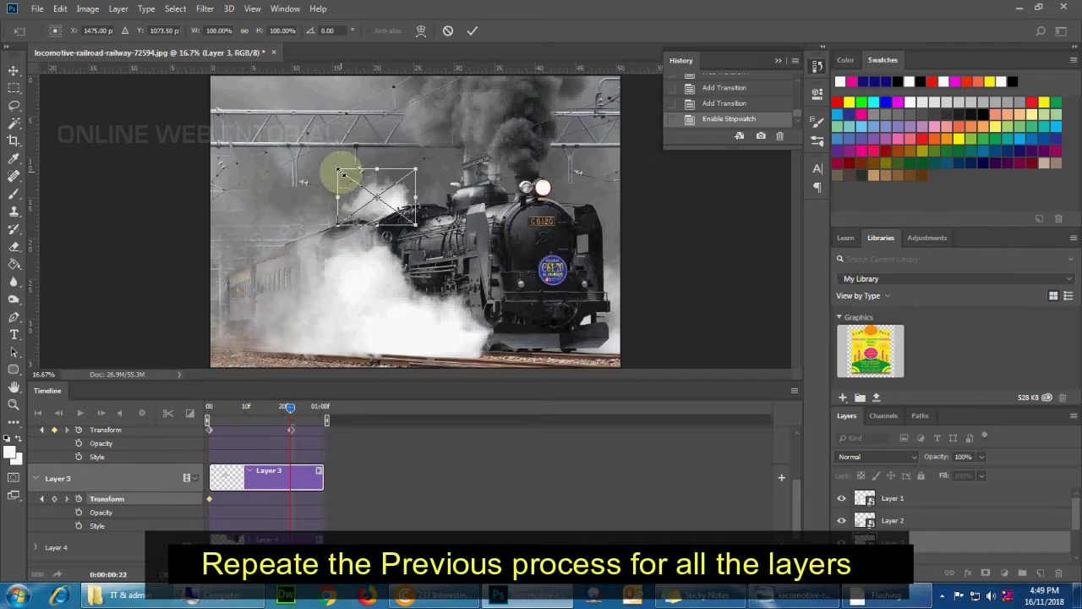
pyautogui.moveTo(336, 170); pyautogui.dragTo(314, 136)
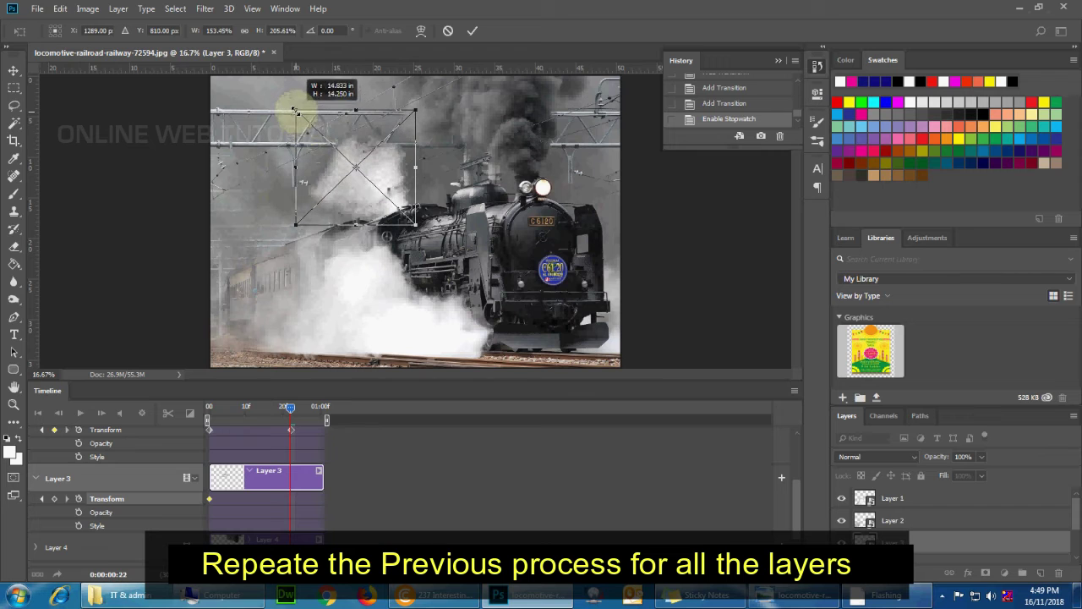
pyautogui.moveTo(314, 136); pyautogui.dragTo(295, 110)
pyautogui.moveTo(415, 109); pyautogui.dragTo(439, 95)
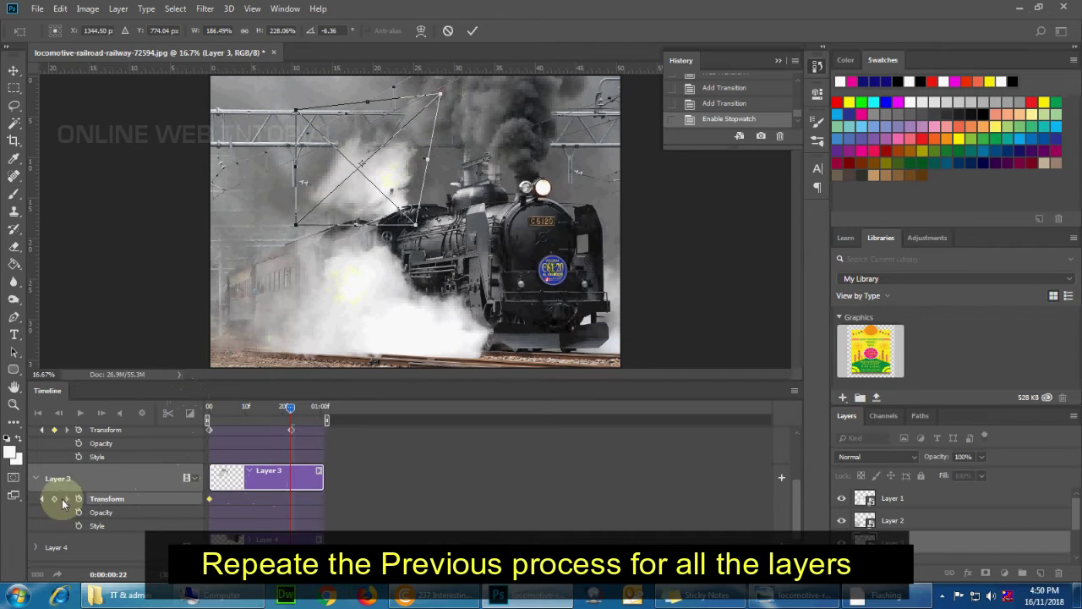
pyautogui.click(13, 71)
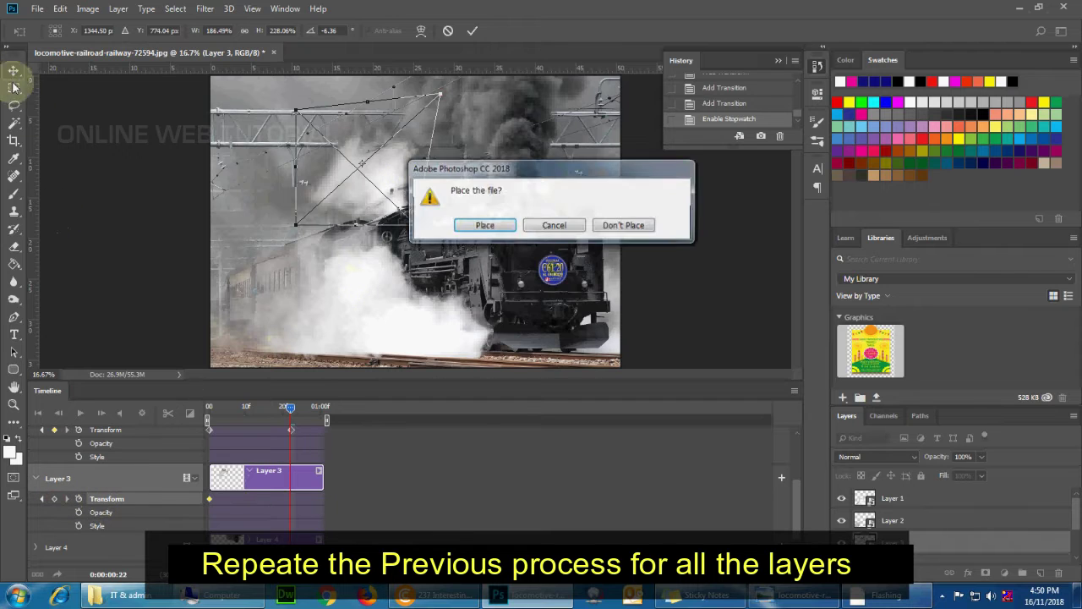
pyautogui.click(483, 225)
pyautogui.moveTo(292, 408); pyautogui.dragTo(326, 406)
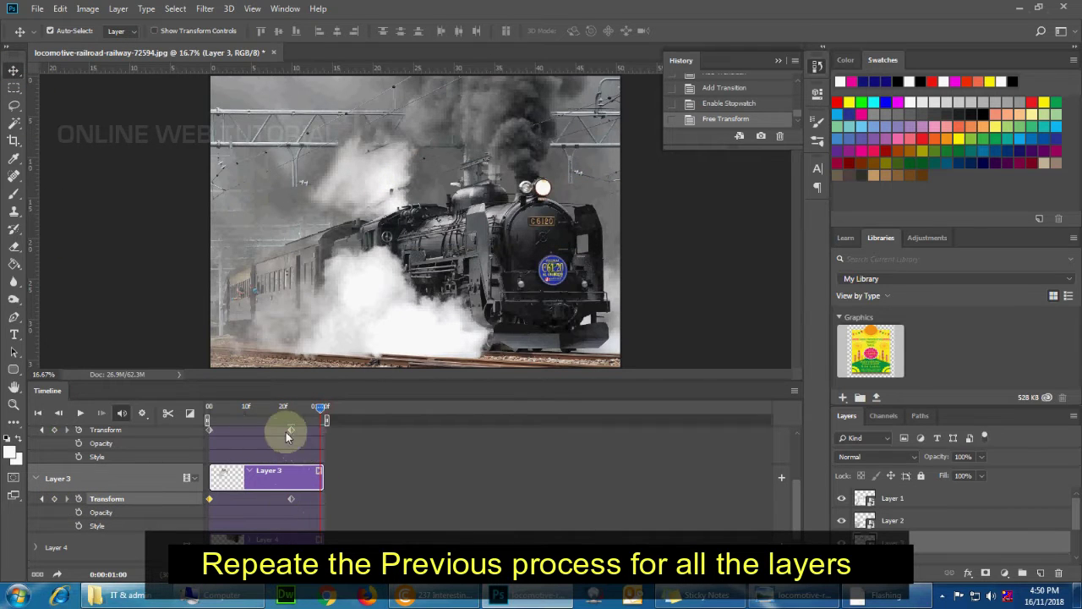
# - Move Layer 3's second Transform keyframe to 01:00
pyautogui.moveTo(285, 432); pyautogui.dragTo(324, 433)
pyautogui.click(291, 499)
pyautogui.moveTo(290, 500); pyautogui.dragTo(325, 500)
pyautogui.click(326, 429)
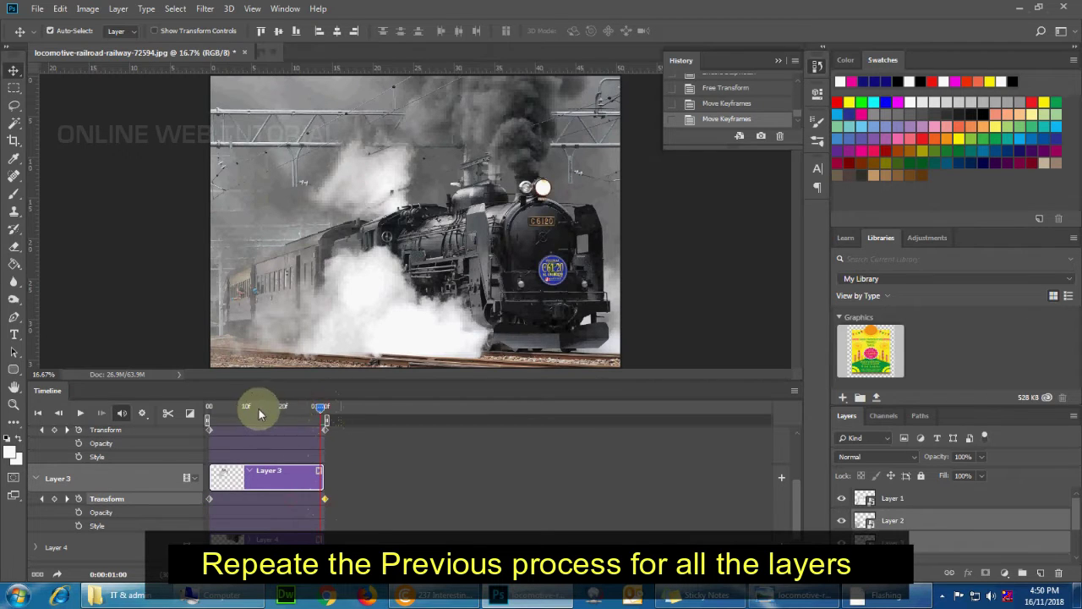
pyautogui.moveTo(212, 408)
pyautogui.mouseDown()
pyautogui.moveTo(302, 408)
pyautogui.moveTo(338, 427)
pyautogui.mouseUp()
# - Add Fade transitions to both ends of Layer 3's clip and preview the animation
pyautogui.click(234, 486)
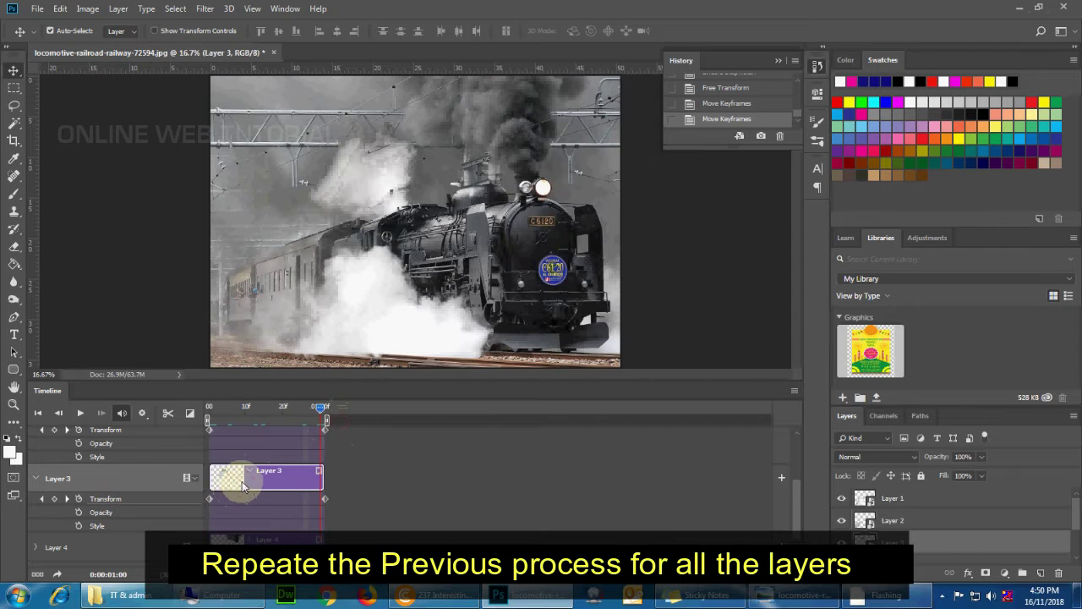
pyautogui.click(189, 412)
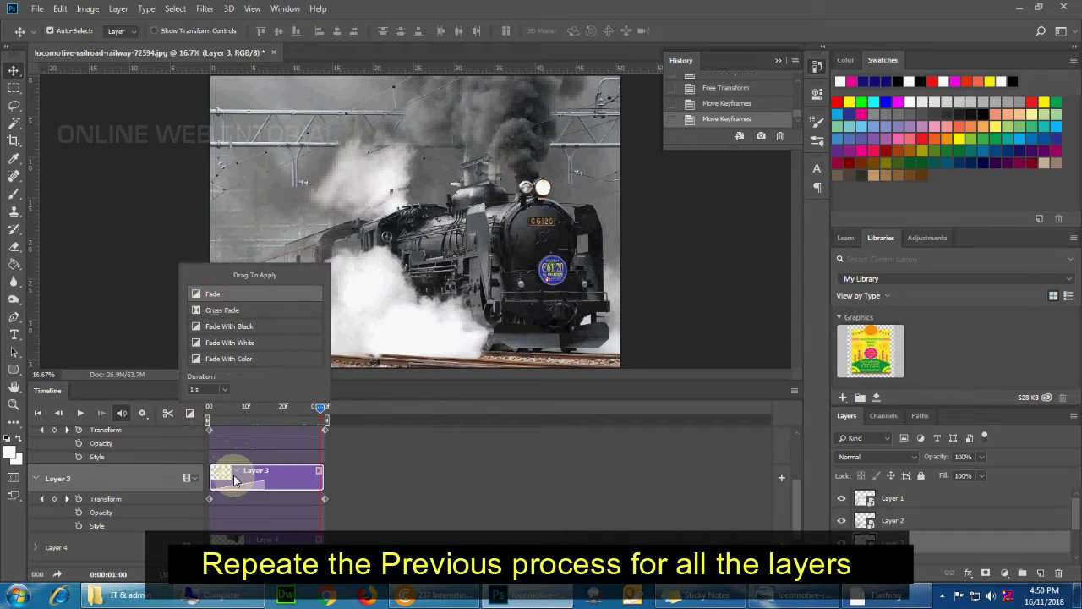
pyautogui.moveTo(213, 299)
pyautogui.mouseDown()
pyautogui.moveTo(230, 472)
pyautogui.moveTo(313, 475)
pyautogui.mouseUp()
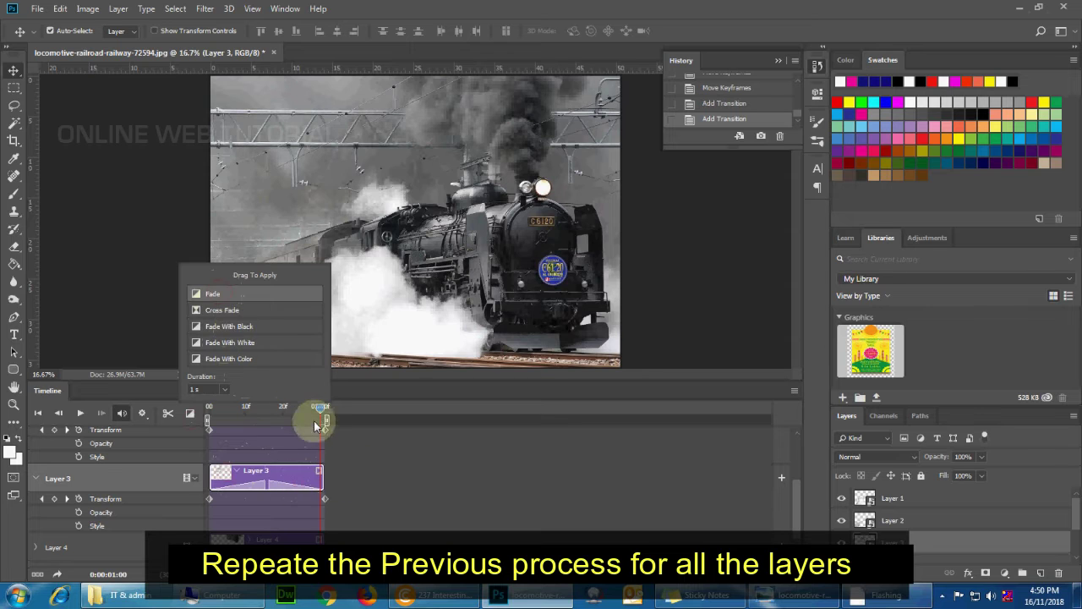
pyautogui.moveTo(319, 407); pyautogui.dragTo(191, 411)
pyautogui.press('space')
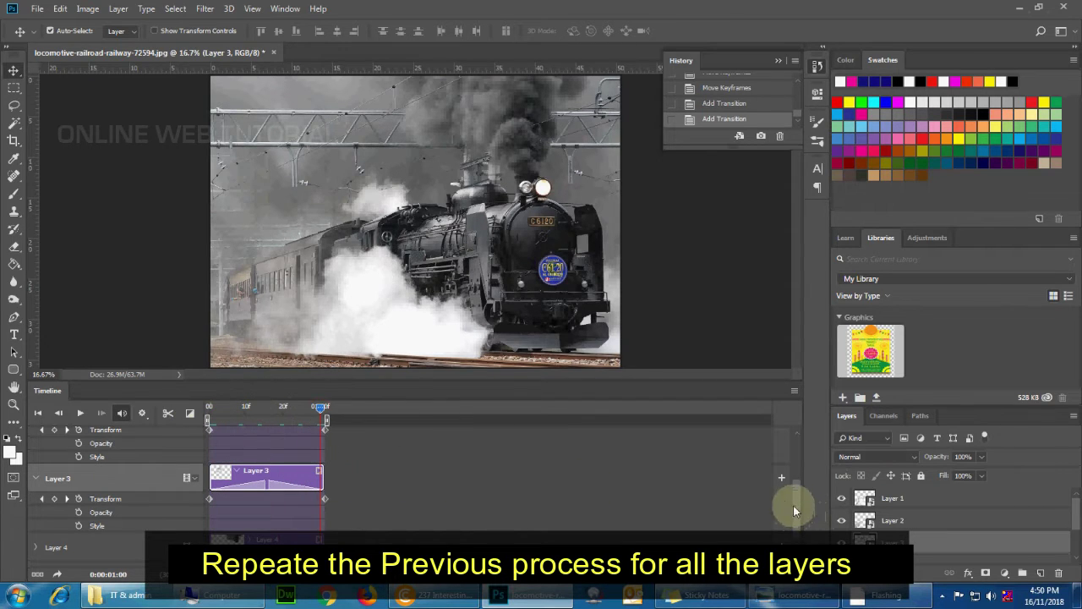
# - Select Layer 4's clip and expand its animatable properties
pyautogui.moveTo(795, 503); pyautogui.dragTo(797, 532)
pyautogui.click(280, 501)
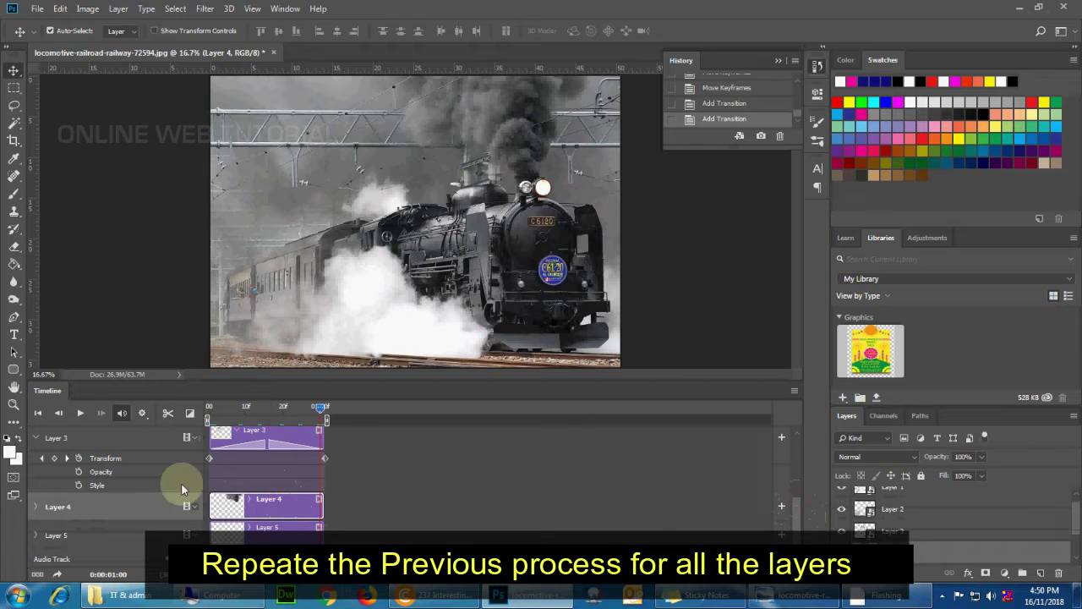
pyautogui.click(35, 507)
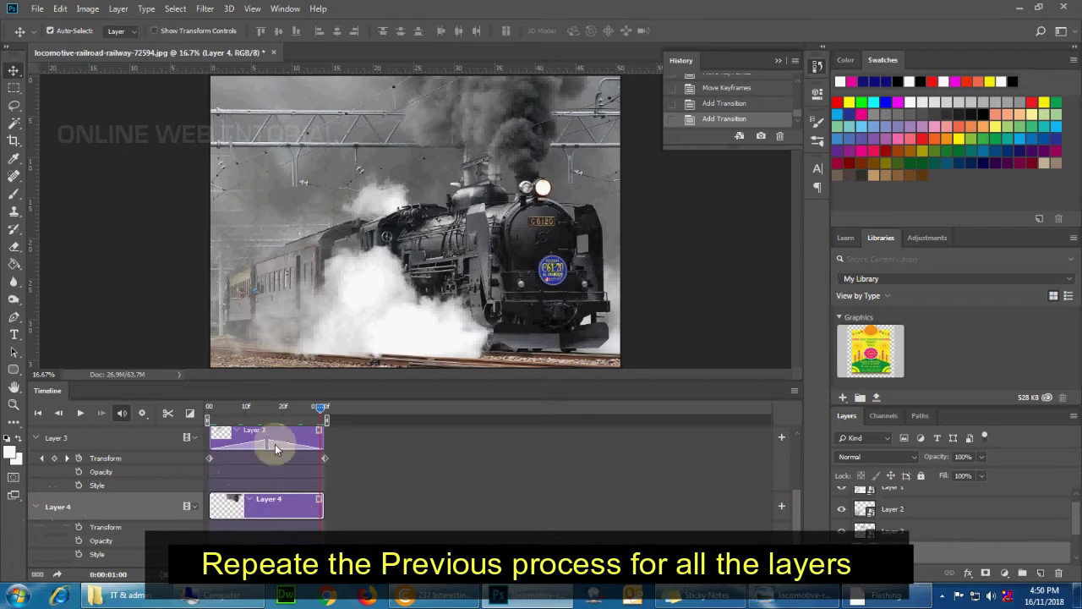
# - Keyframe Layer 4's Transform at frame 0 and again near the clip end
pyautogui.moveTo(319, 407); pyautogui.dragTo(209, 415)
pyautogui.click(205, 416)
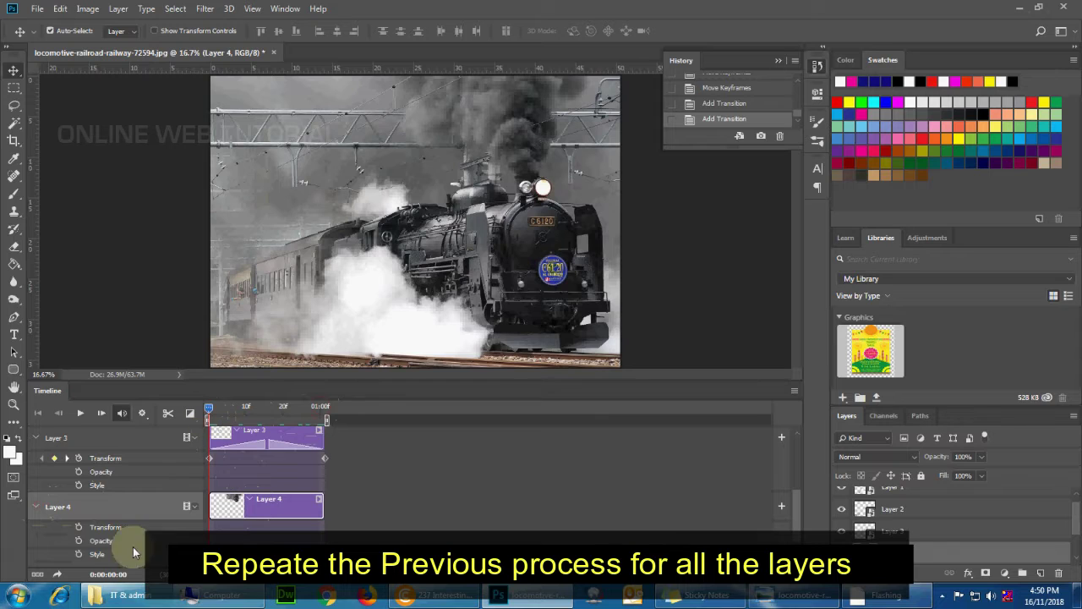
pyautogui.click(60, 534)
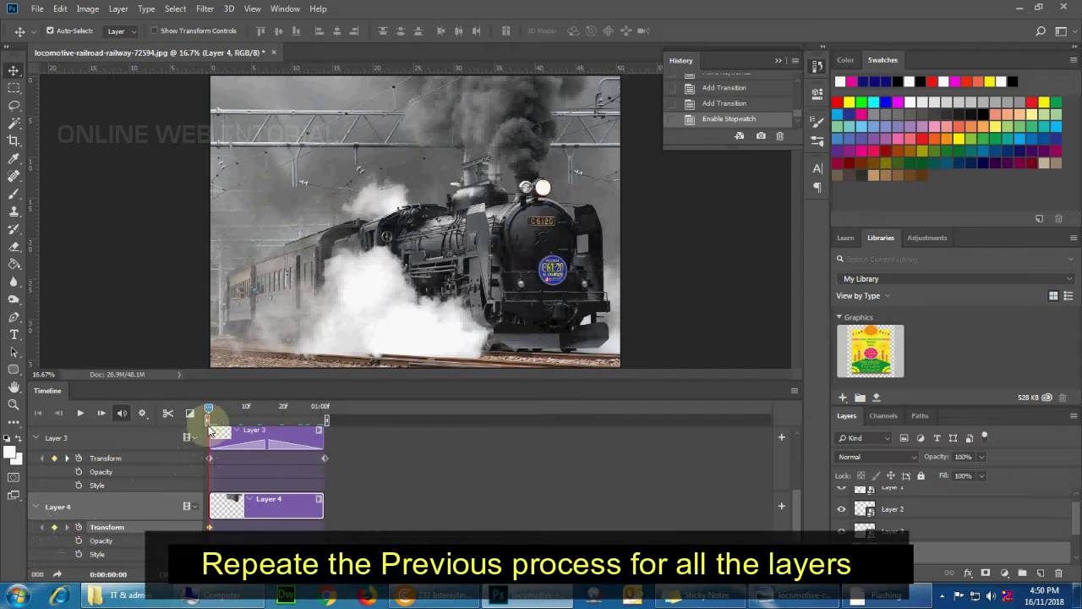
pyautogui.moveTo(227, 406); pyautogui.dragTo(298, 419)
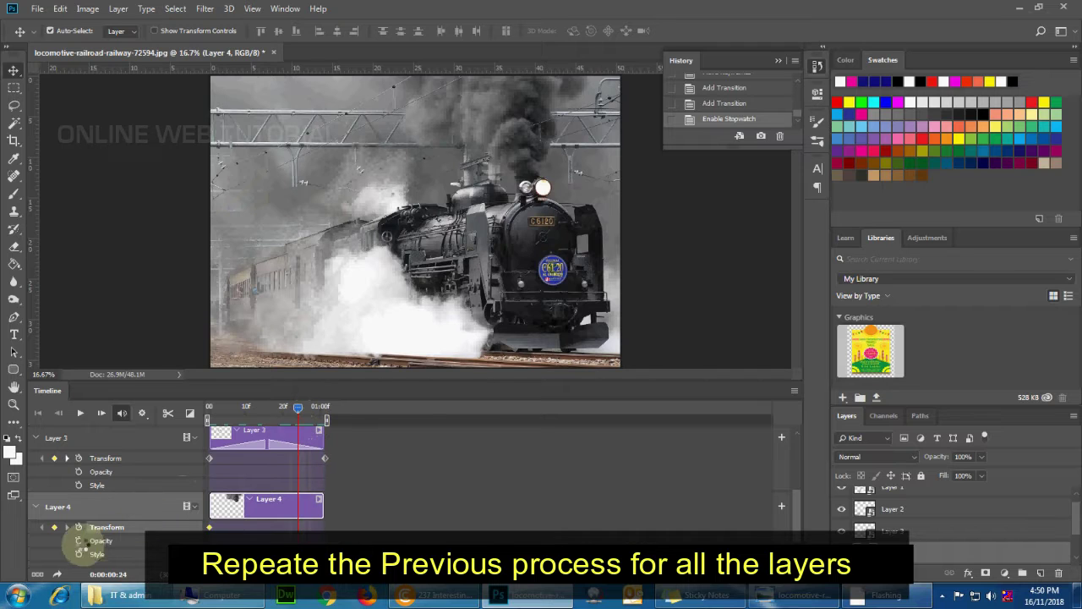
pyautogui.click(54, 527)
# - Enlarge, rotate and stretch Layer 4's steam upward with Free Transform, then apply it
pyautogui.hotkey('ctrl', 't')
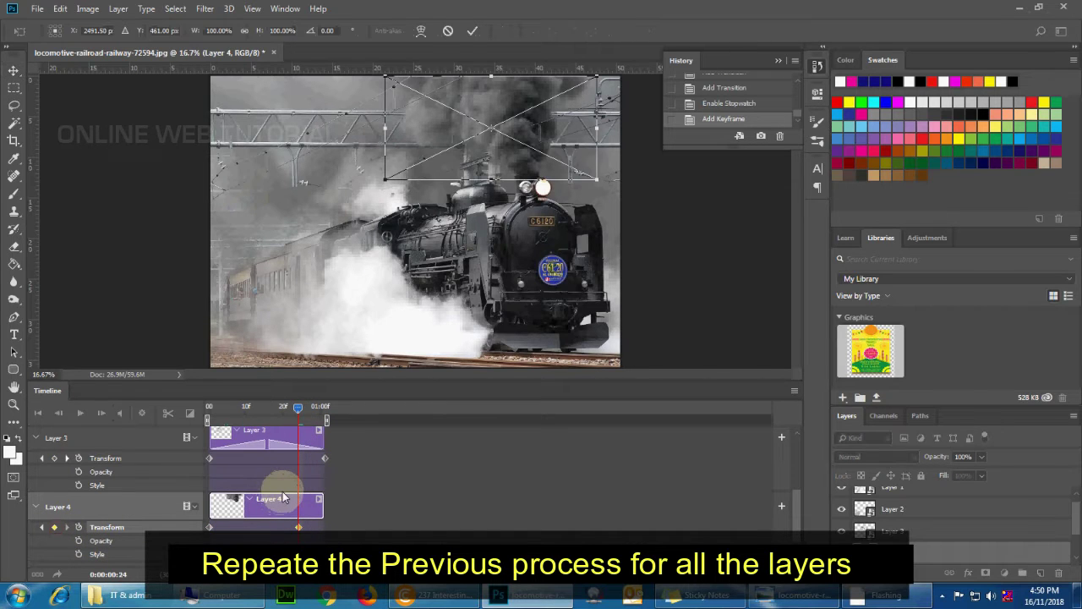
pyautogui.hotkey('ctrl', '-')
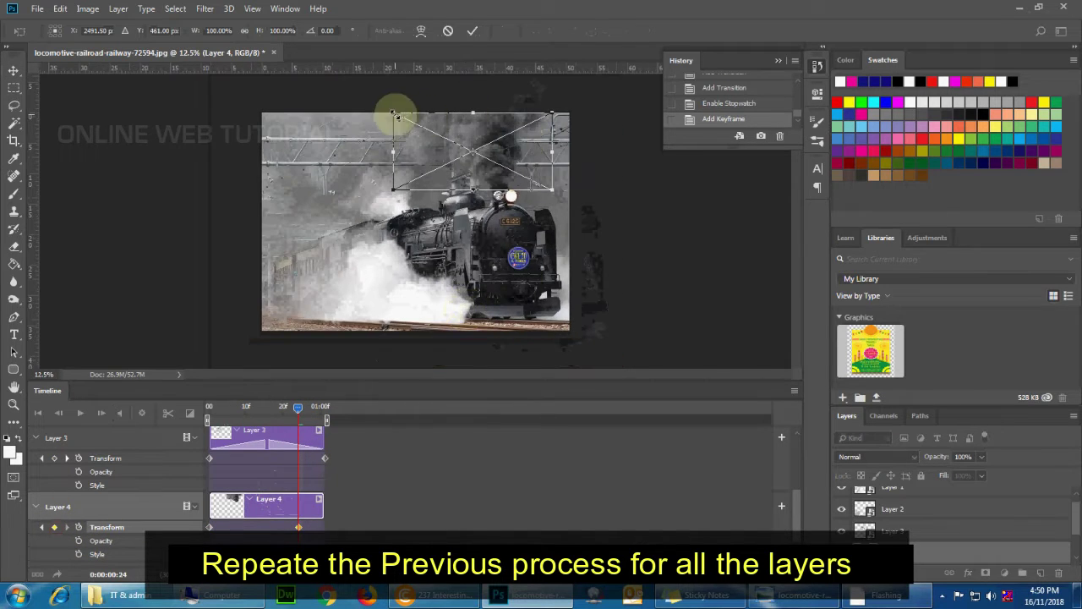
pyautogui.moveTo(391, 110); pyautogui.dragTo(358, 88)
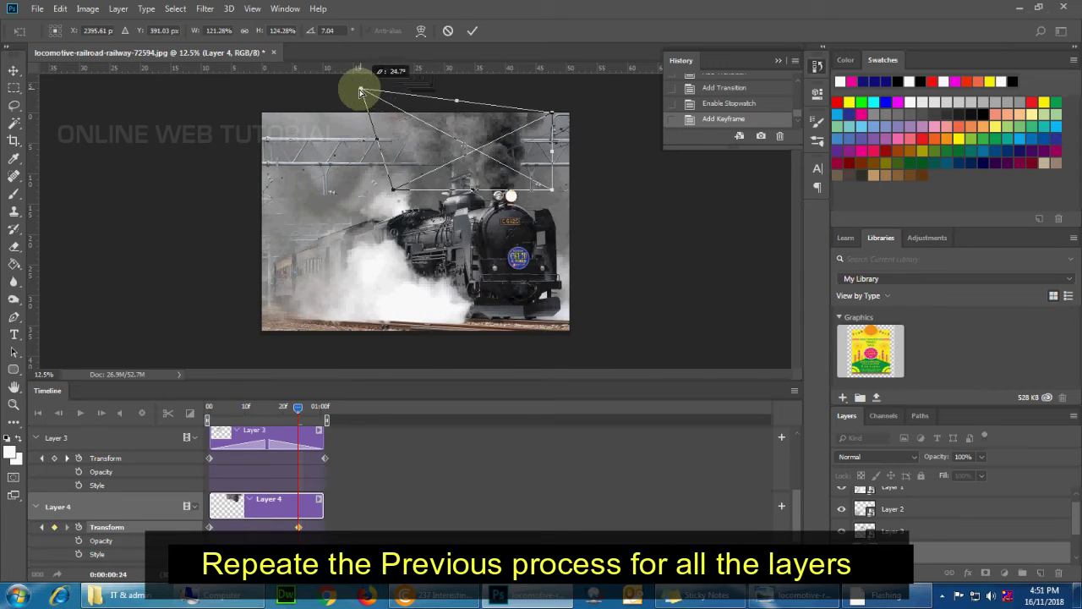
pyautogui.moveTo(392, 196); pyautogui.dragTo(377, 191)
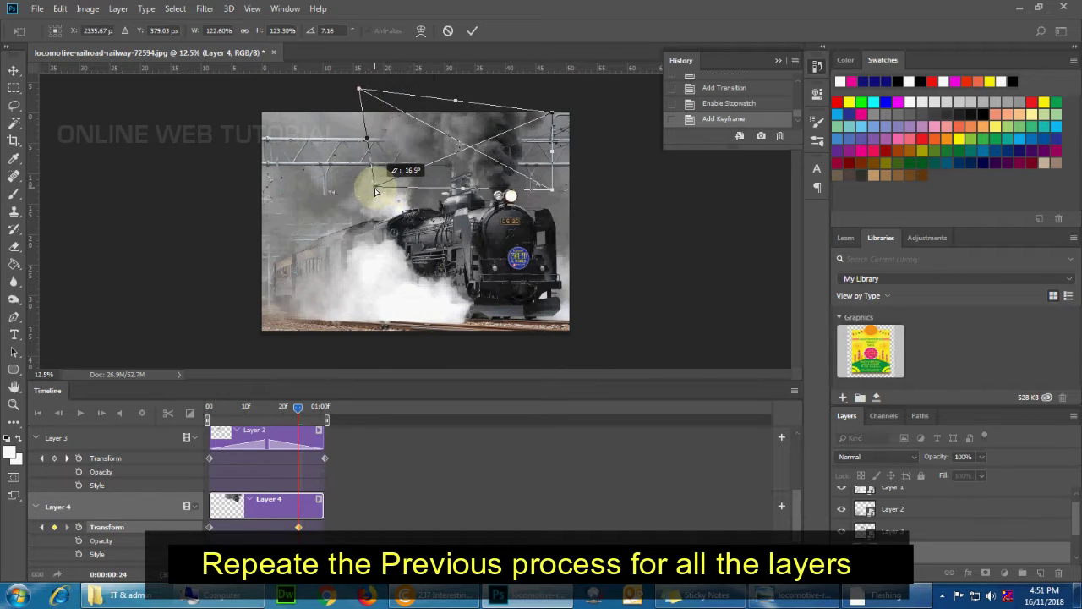
pyautogui.hotkey('ctrl', '+')
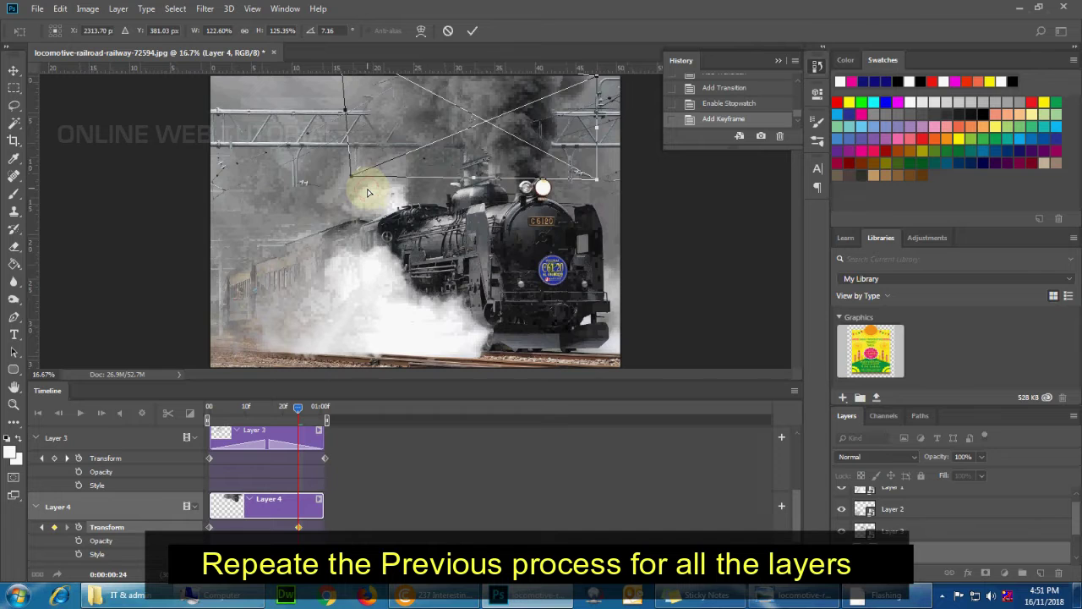
pyautogui.hotkey('ctrl', '+')
pyautogui.hotkey('ctrl', '-')
pyautogui.hotkey('ctrl', '-')
pyautogui.hotkey('ctrl', '-')
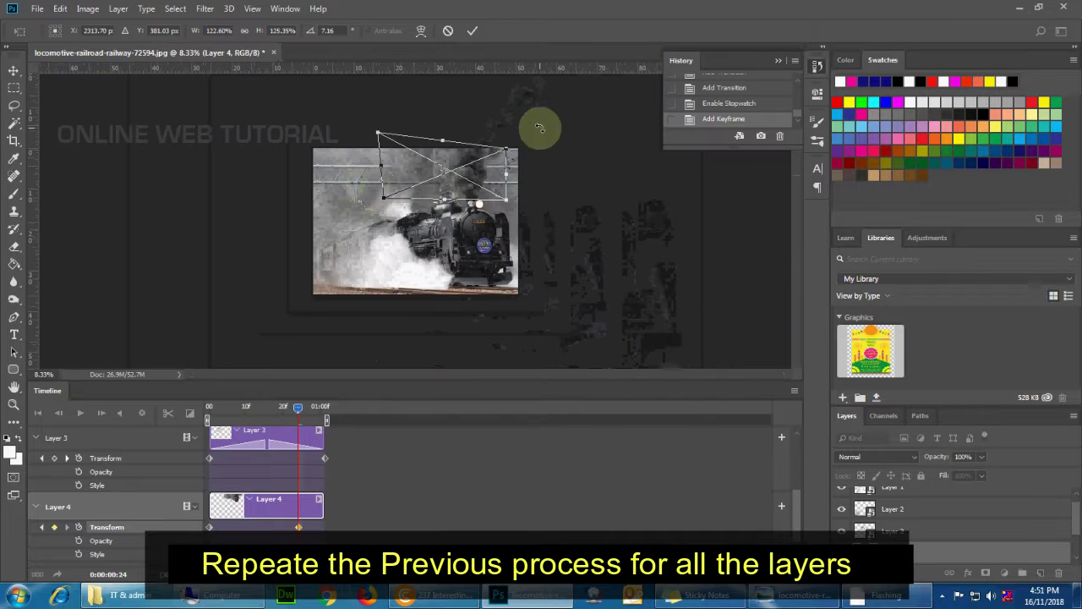
pyautogui.moveTo(506, 149); pyautogui.dragTo(513, 136)
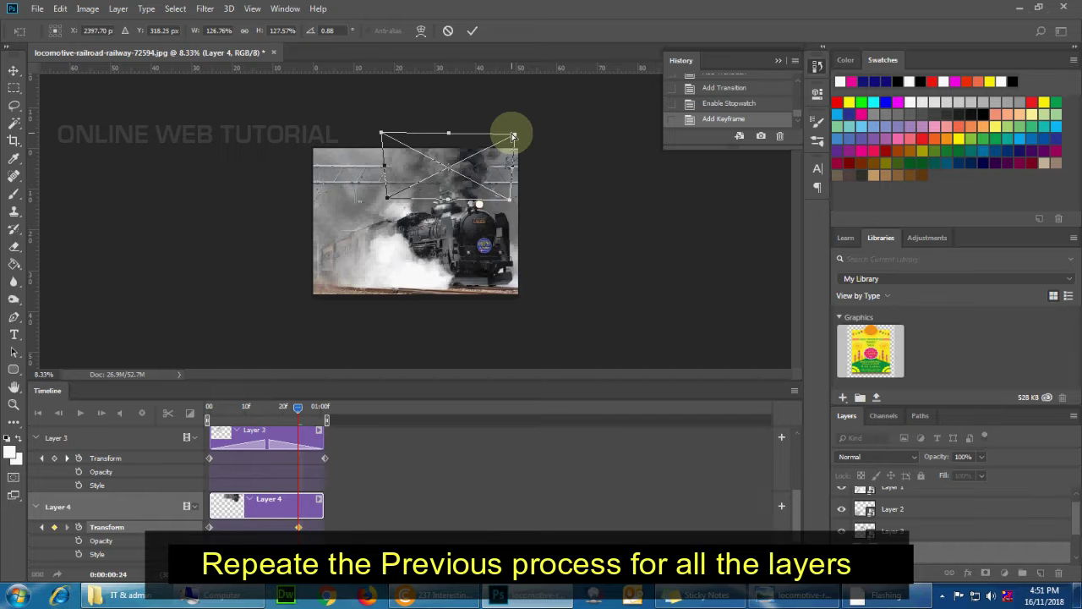
pyautogui.hotkey('ctrl', '+')
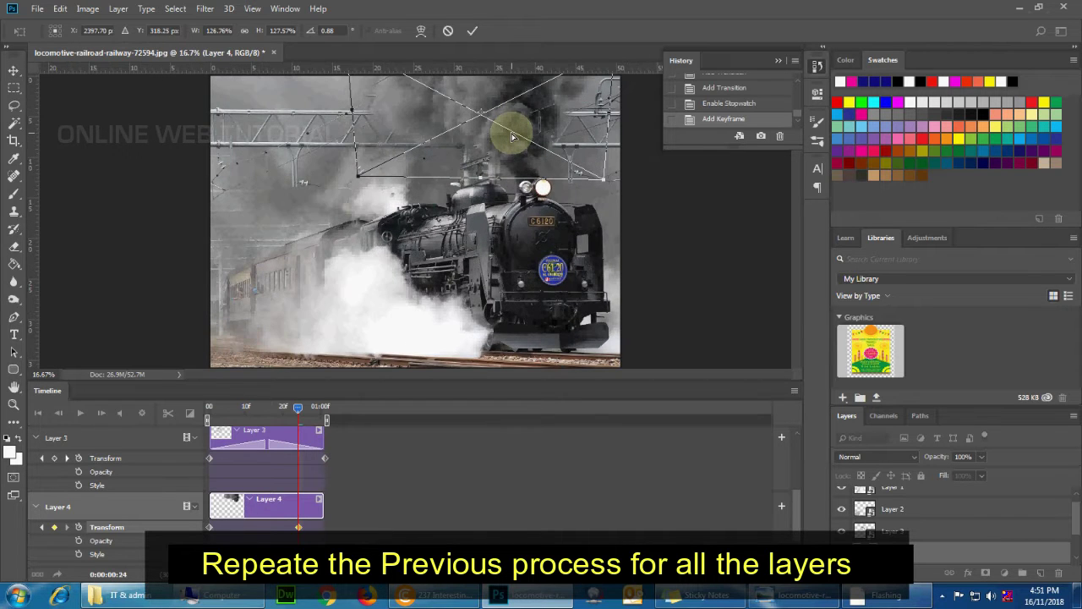
pyautogui.hotkey('ctrl', '-')
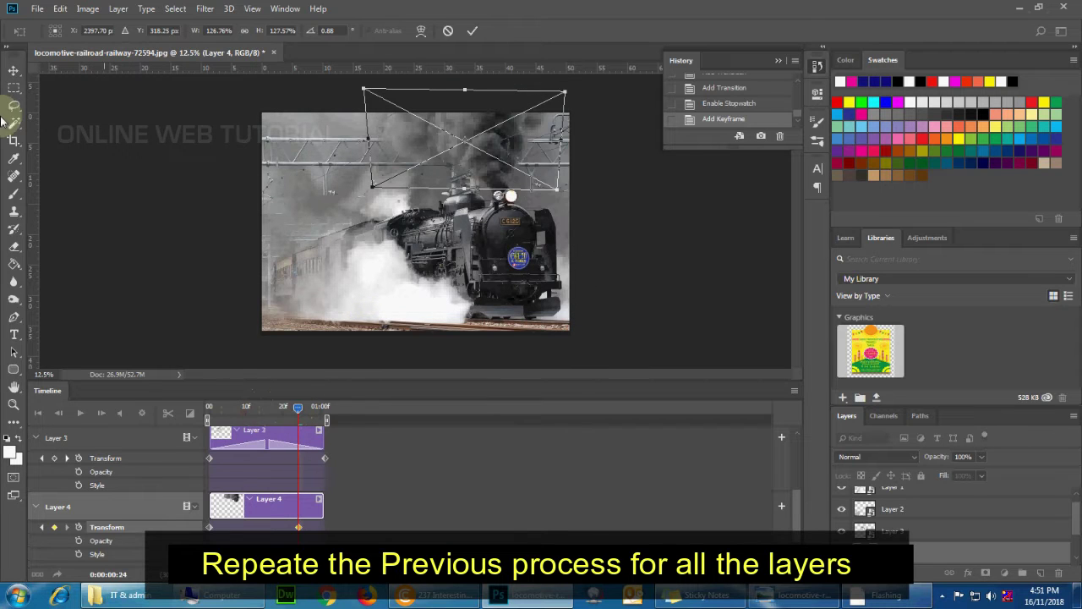
pyautogui.click(14, 69)
pyautogui.click(481, 230)
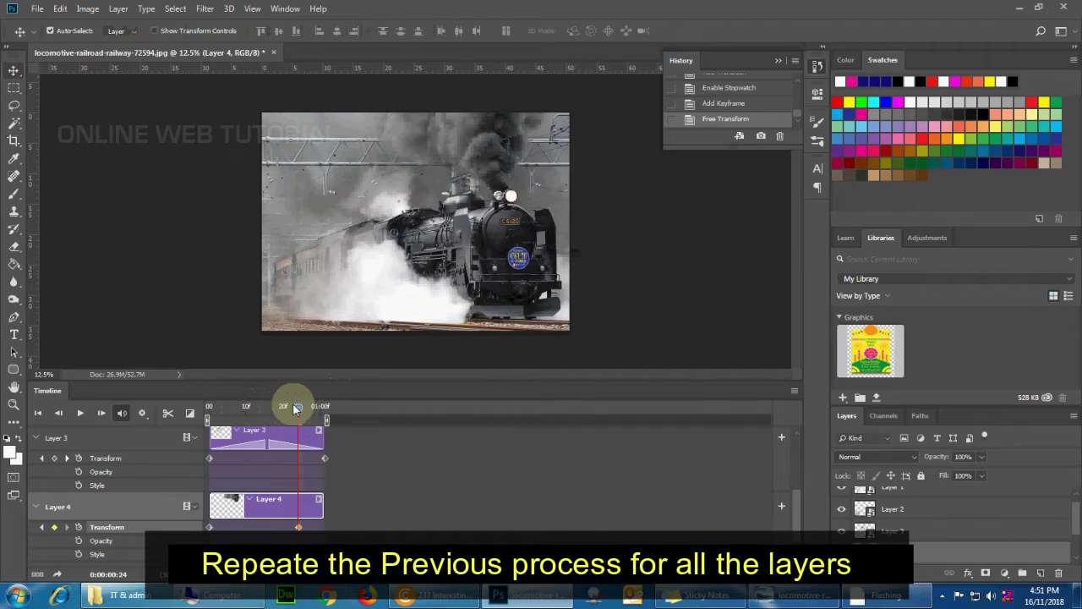
# - Move Layer 4's second Transform keyframe to the clip end at 01:00
pyautogui.click(208, 407)
pyautogui.moveTo(283, 414); pyautogui.dragTo(241, 410)
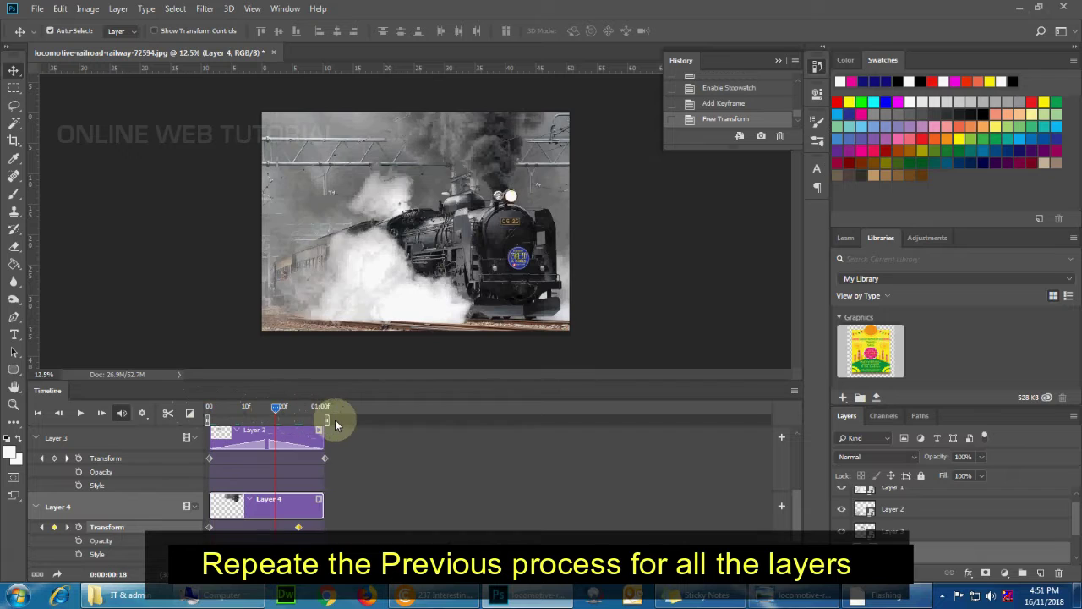
pyautogui.click(311, 414)
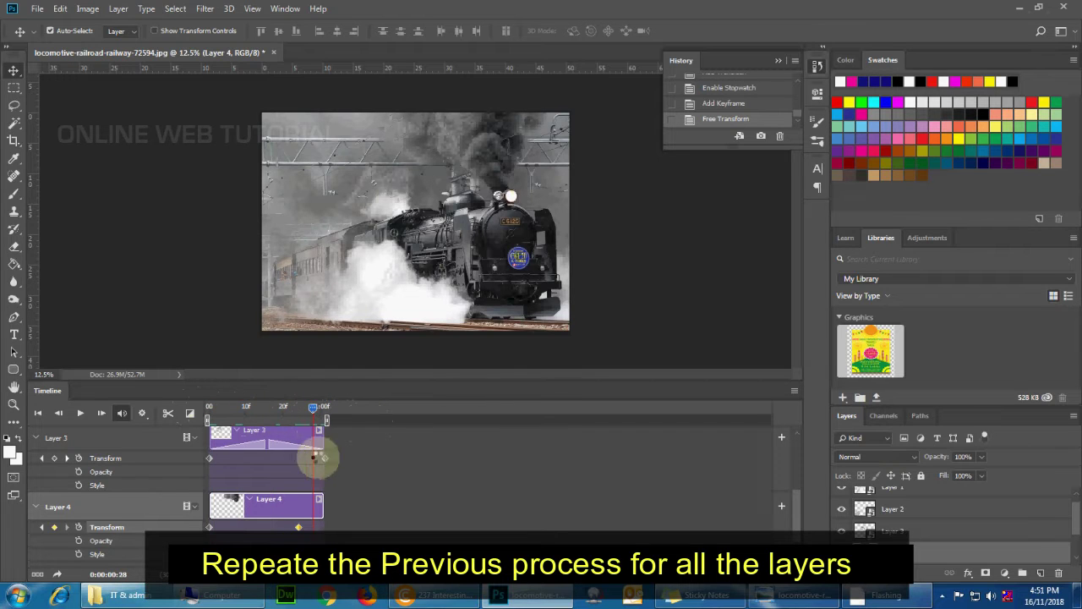
pyautogui.moveTo(296, 528); pyautogui.dragTo(323, 529)
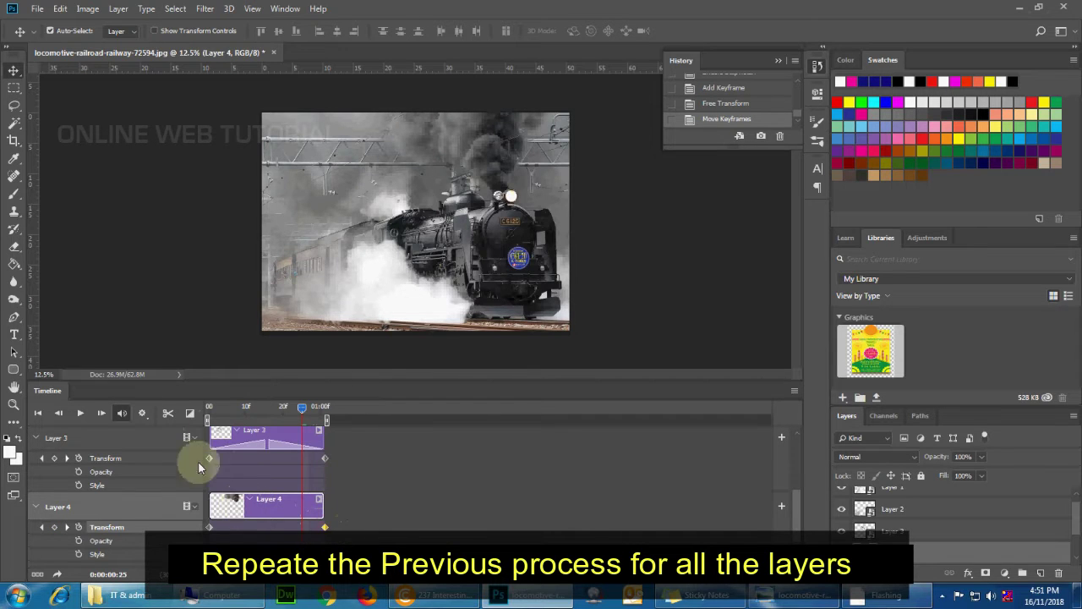
# - Add Fade transitions to both ends of Layer 4's clip
pyautogui.click(190, 414)
pyautogui.moveTo(213, 293); pyautogui.dragTo(230, 500)
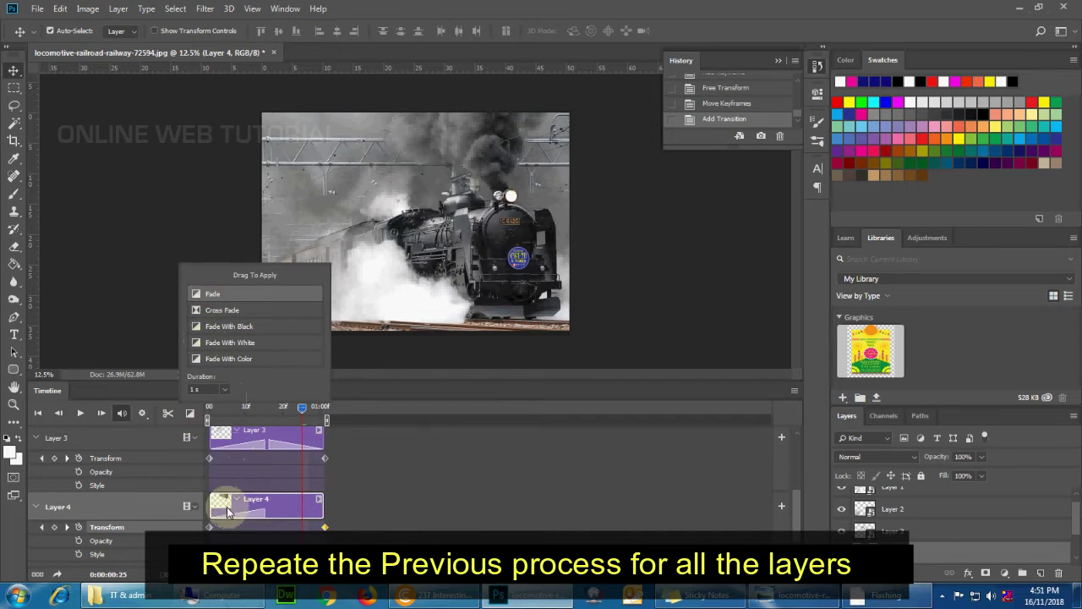
pyautogui.moveTo(215, 297); pyautogui.dragTo(294, 507)
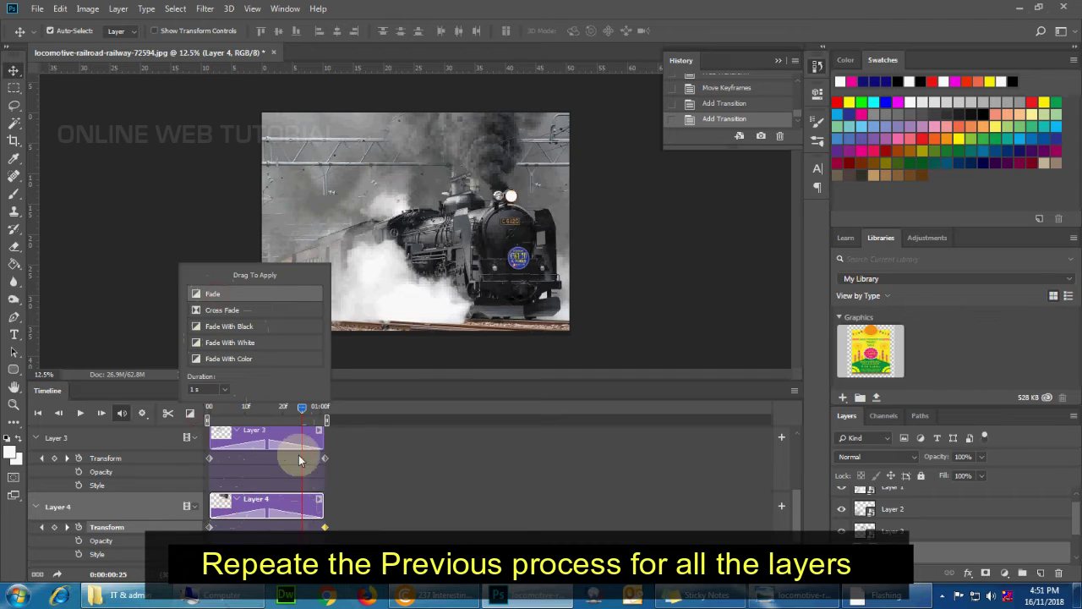
pyautogui.scroll(-1, 459, 532)
pyautogui.click(264, 539)
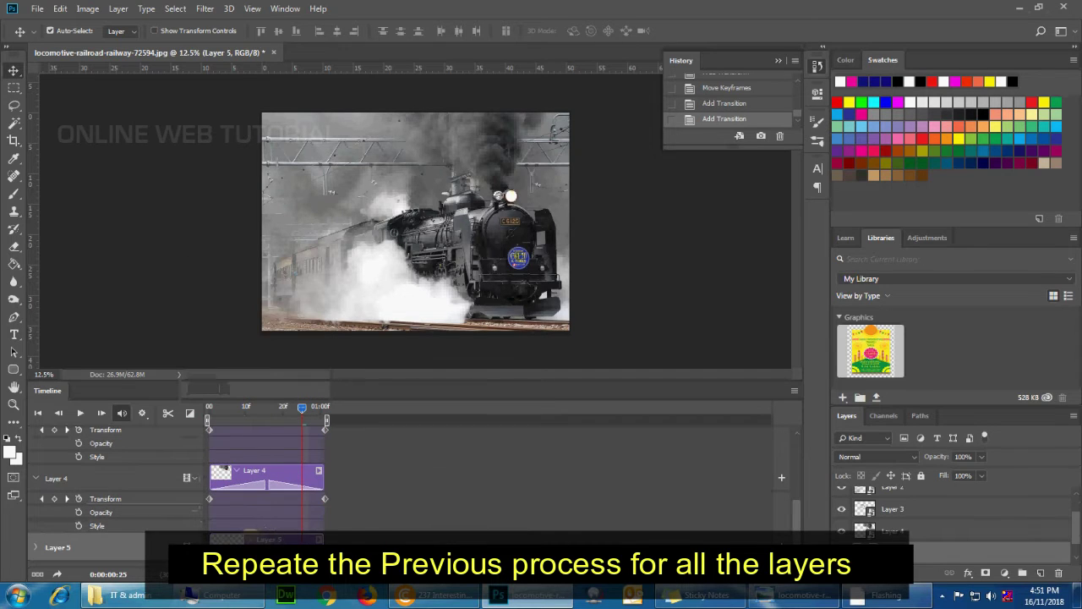
# - Expand Layer 5, keyframe its Transform at frame 0, and move to frame 24
pyautogui.click(35, 547)
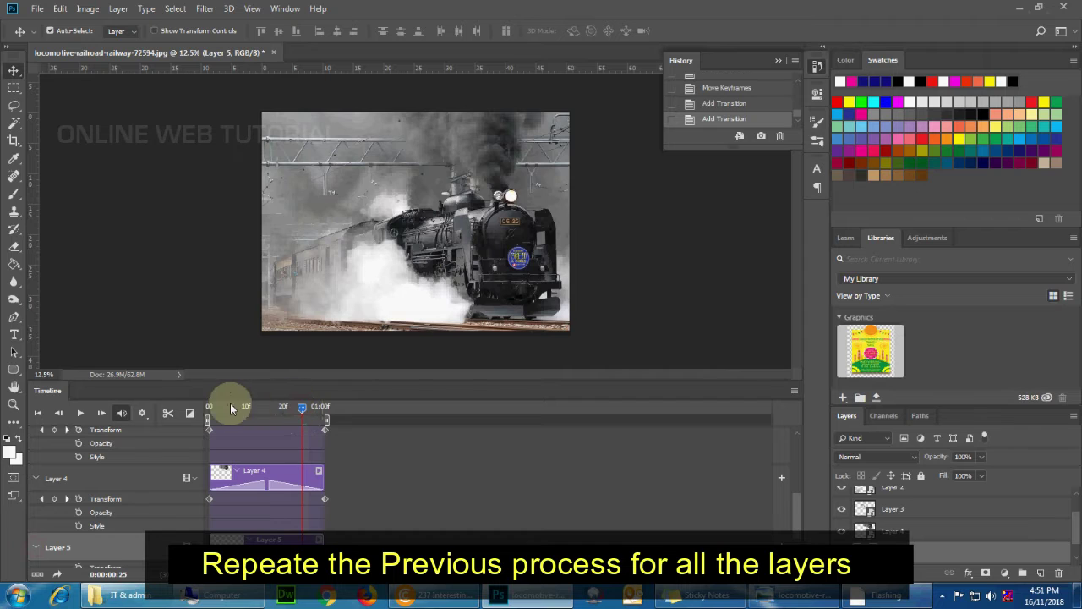
pyautogui.moveTo(230, 408); pyautogui.dragTo(194, 411)
pyautogui.scroll(-1, 789, 507)
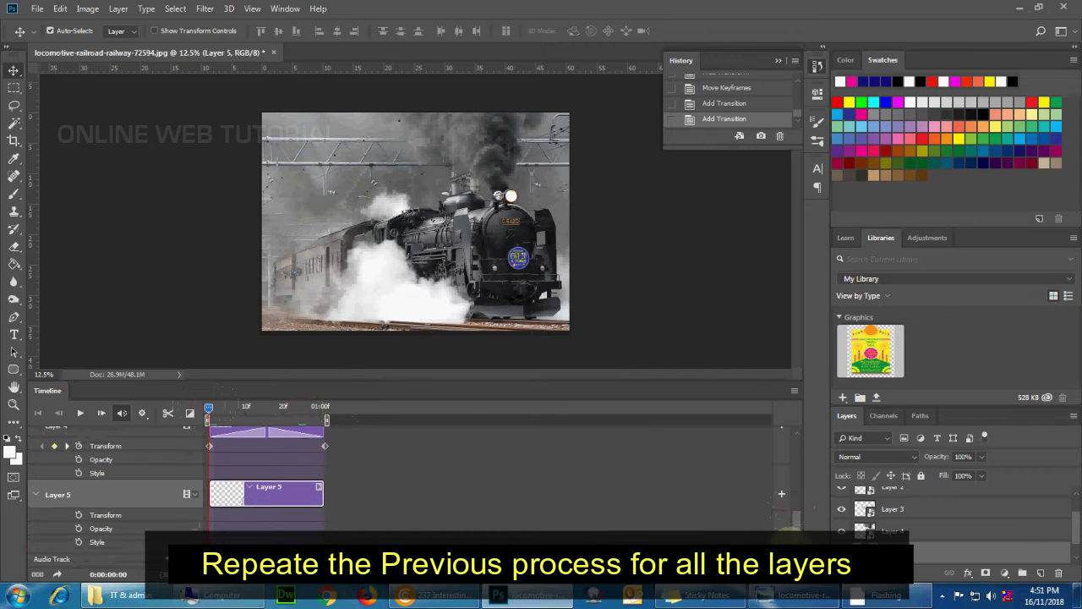
pyautogui.click(78, 517)
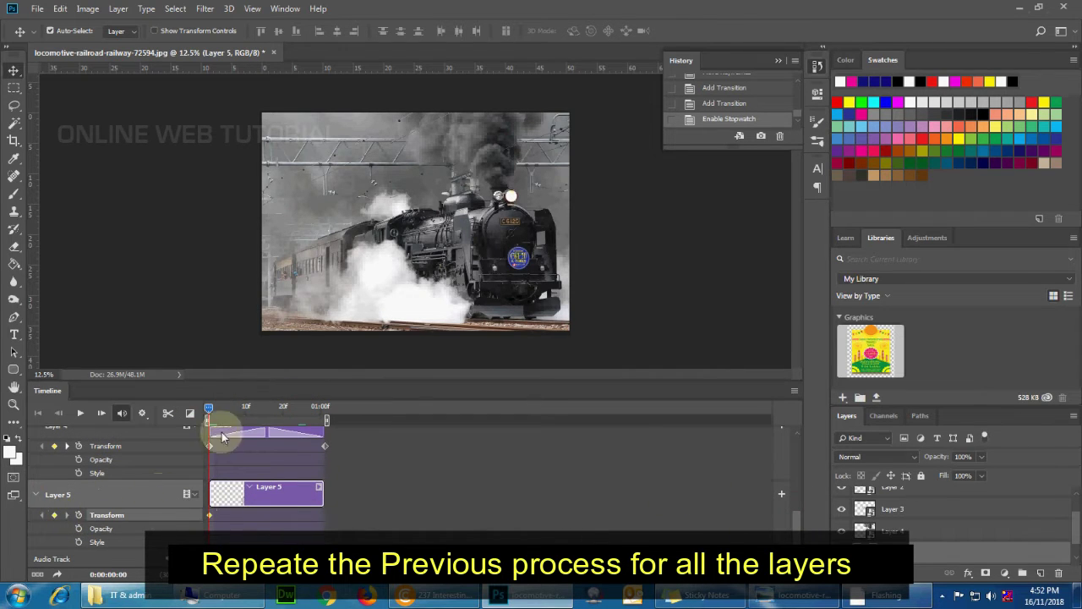
pyautogui.moveTo(209, 411); pyautogui.dragTo(300, 428)
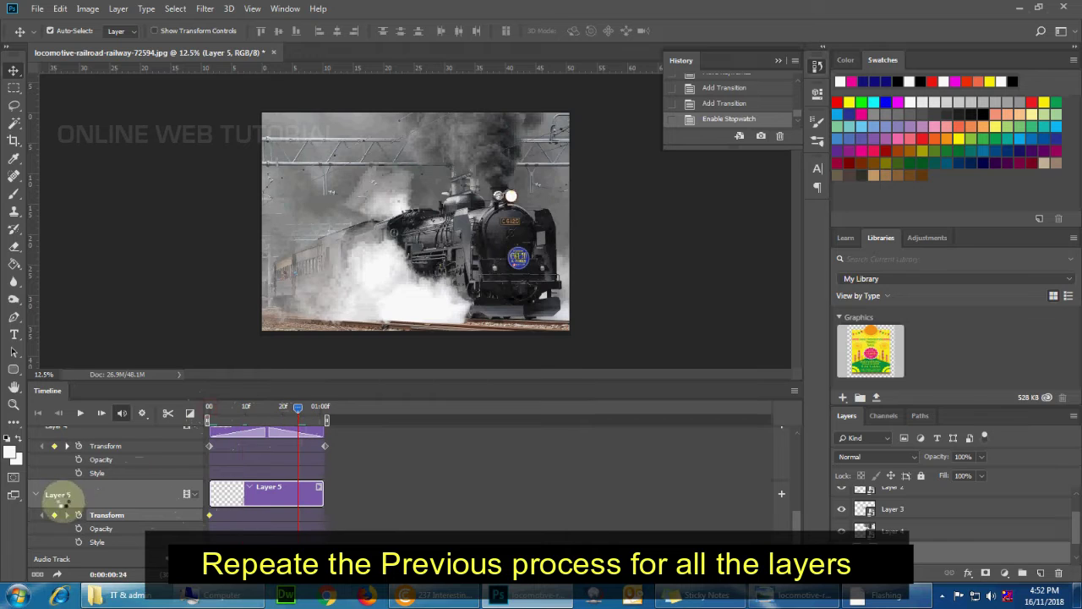
# - Rotate and stretch Layer 5's steam beside the locomotive front, then apply it
pyautogui.hotkey('ctrl', 't')
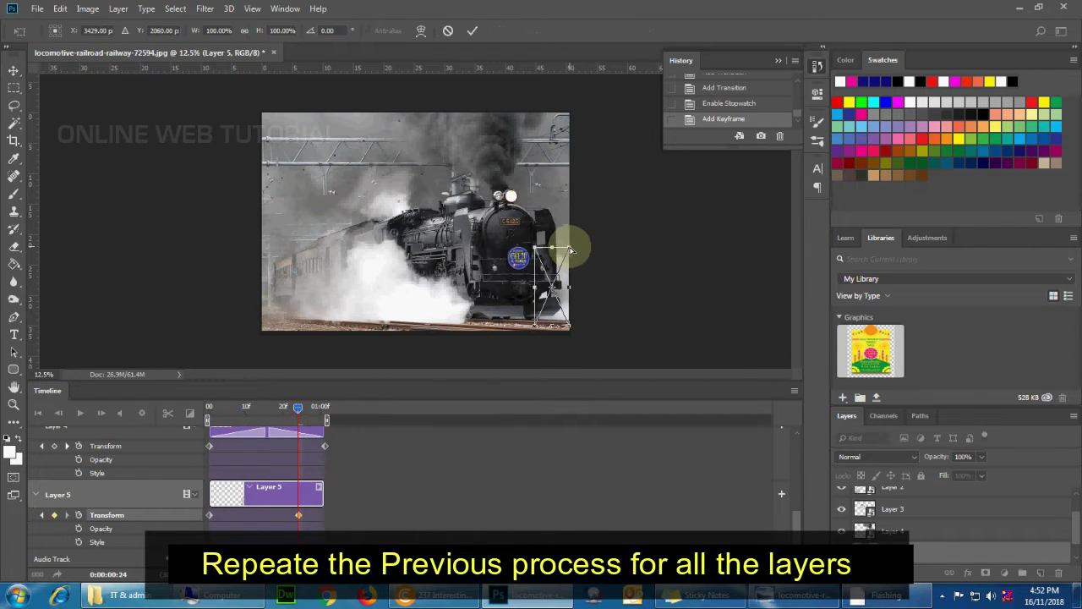
pyautogui.moveTo(570, 250)
pyautogui.mouseDown()
pyautogui.moveTo(576, 232)
pyautogui.moveTo(518, 225)
pyautogui.mouseUp()
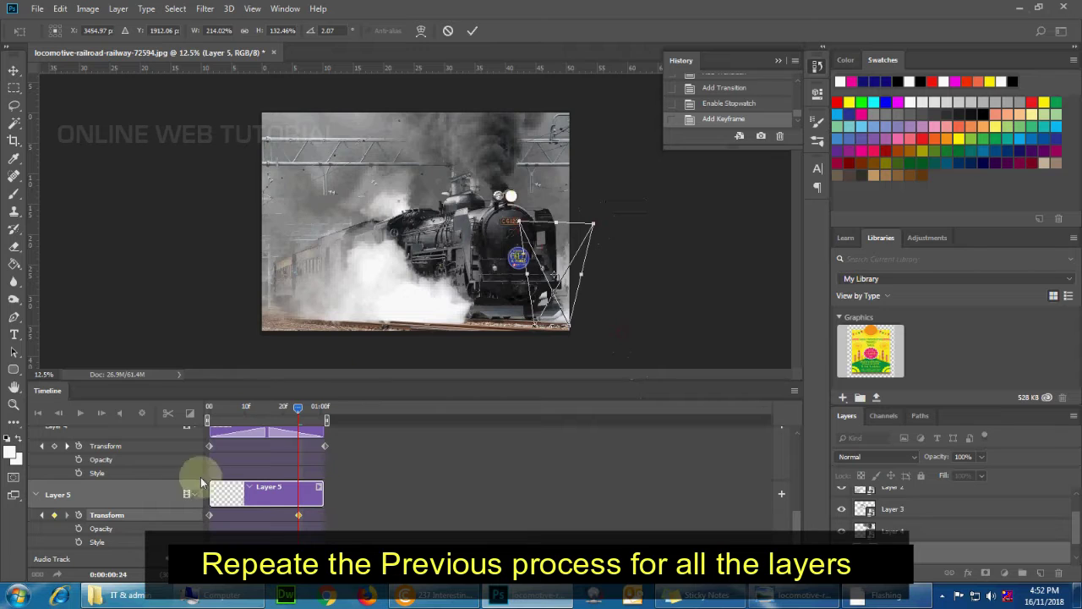
pyautogui.click(14, 69)
pyautogui.click(478, 223)
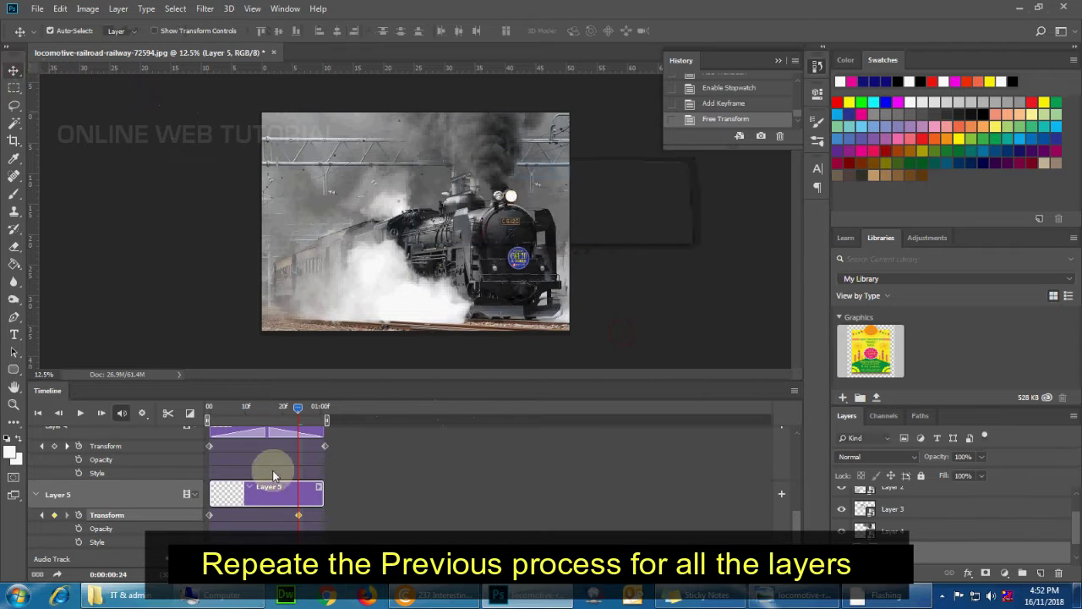
# - Reopen the Timeline panel and widen it to show more of the tracks
pyautogui.moveTo(245, 396); pyautogui.dragTo(291, 401)
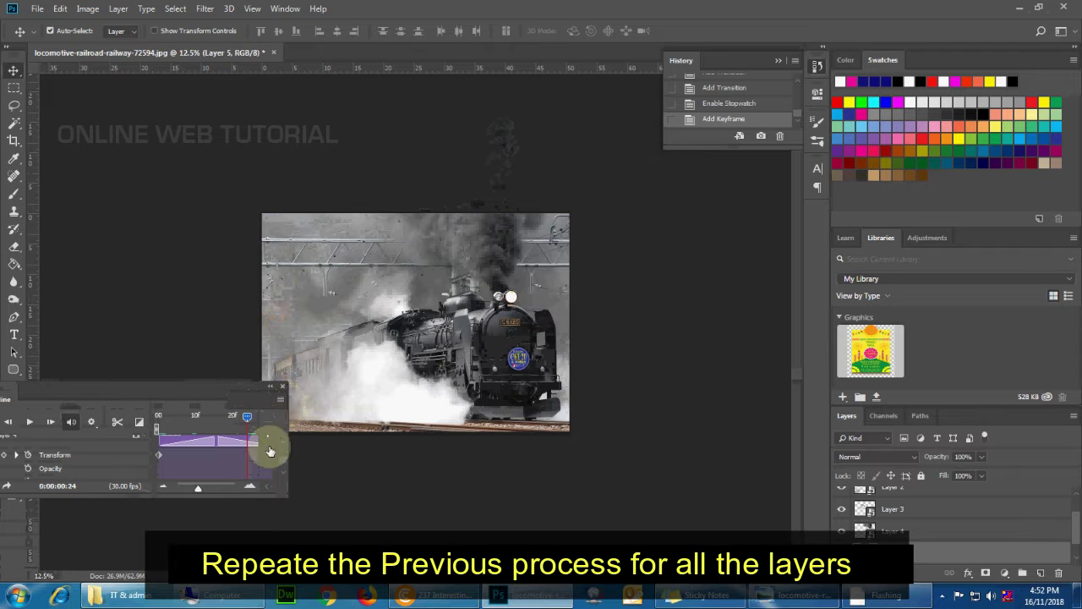
pyautogui.moveTo(225, 390); pyautogui.dragTo(252, 437)
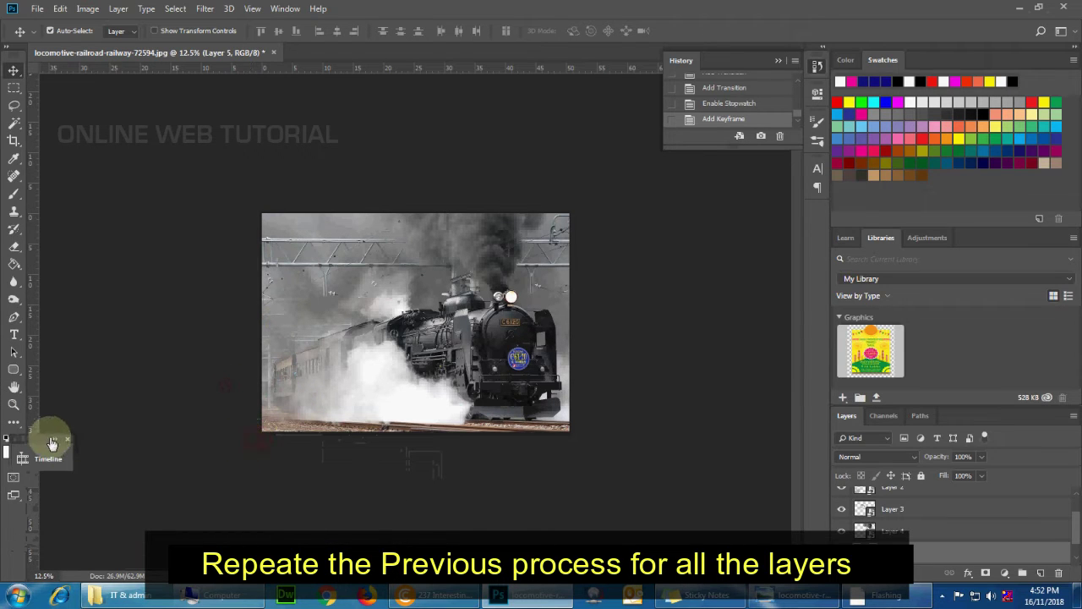
pyautogui.click(52, 443)
pyautogui.click(42, 439)
pyautogui.click(42, 438)
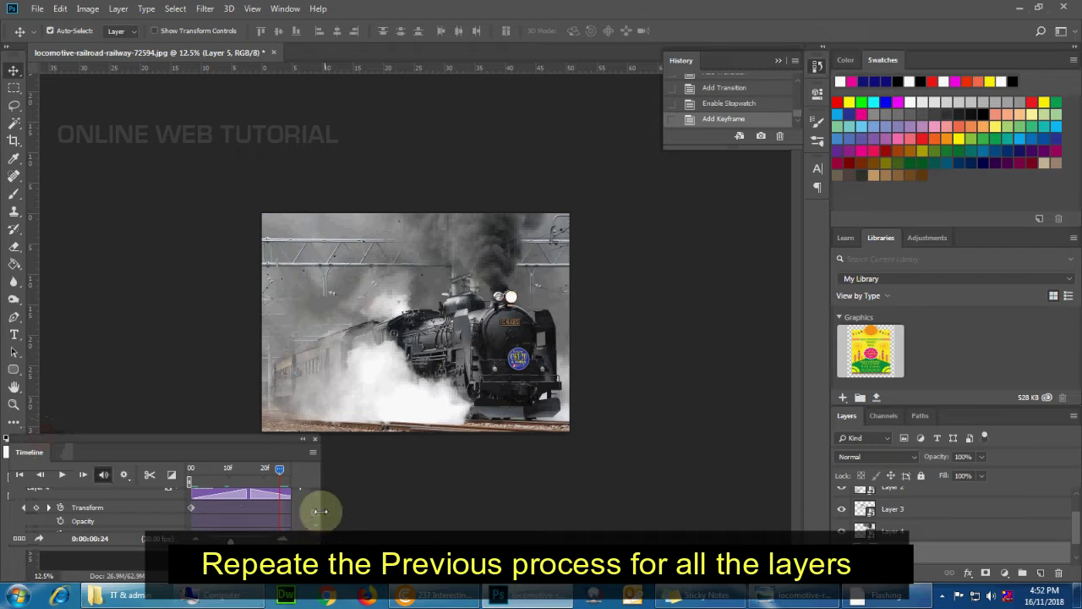
pyautogui.moveTo(319, 511); pyautogui.dragTo(809, 511)
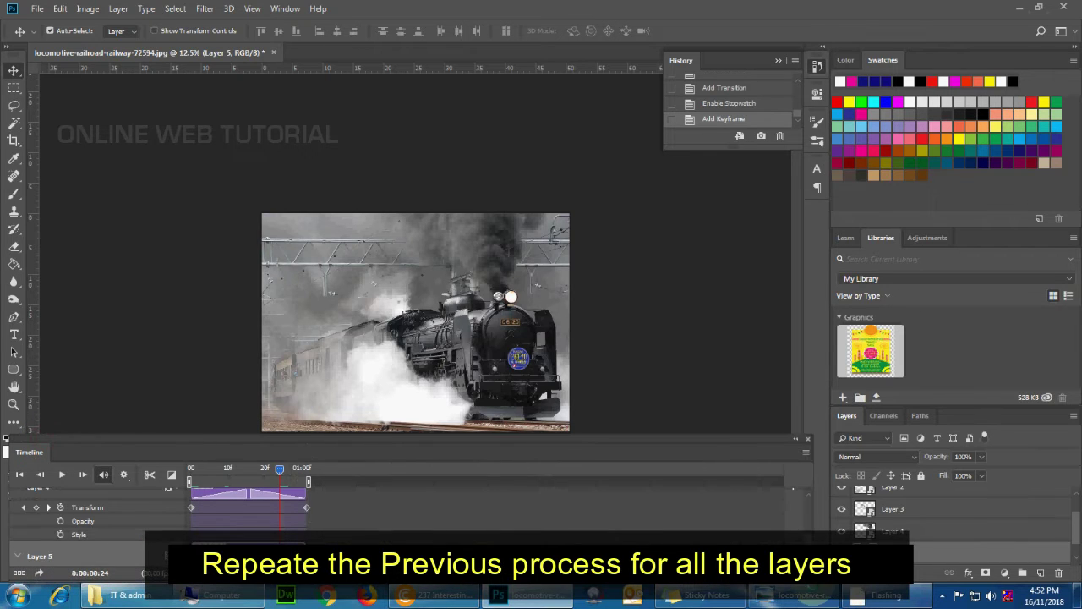
# - Move Layer 5's end Transform keyframe to the clip's 01:00 end
pyautogui.click(200, 529)
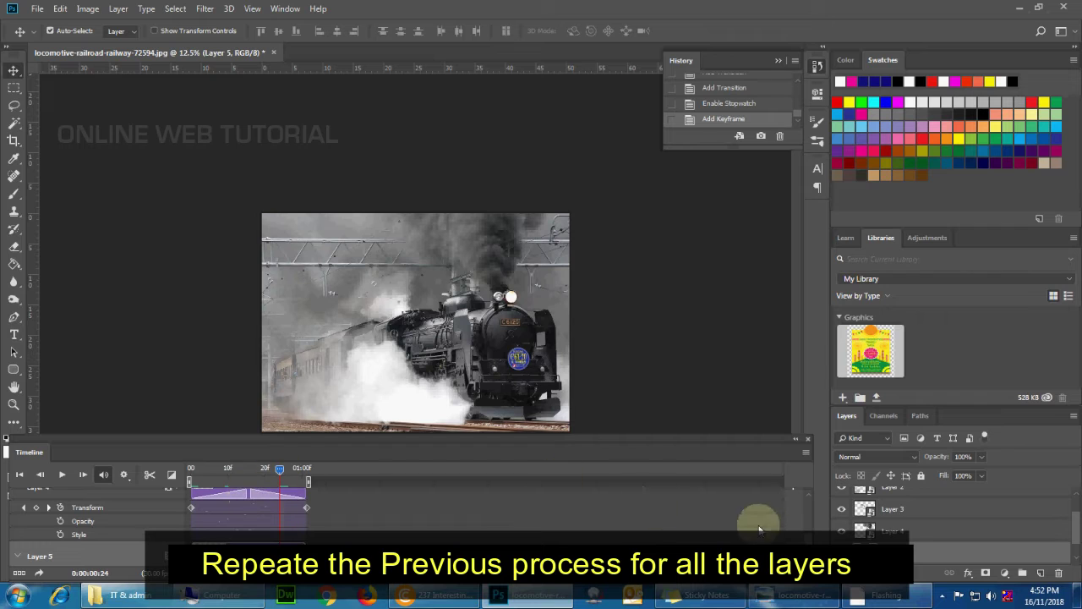
pyautogui.scroll(-3, 804, 533)
pyautogui.click(273, 505)
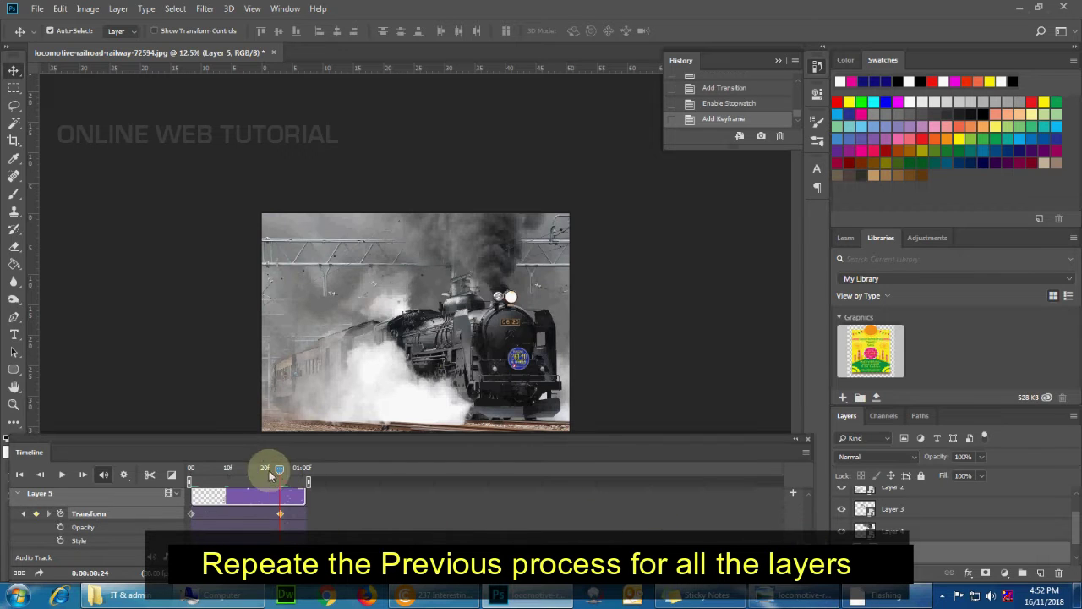
pyautogui.moveTo(205, 473); pyautogui.dragTo(301, 475)
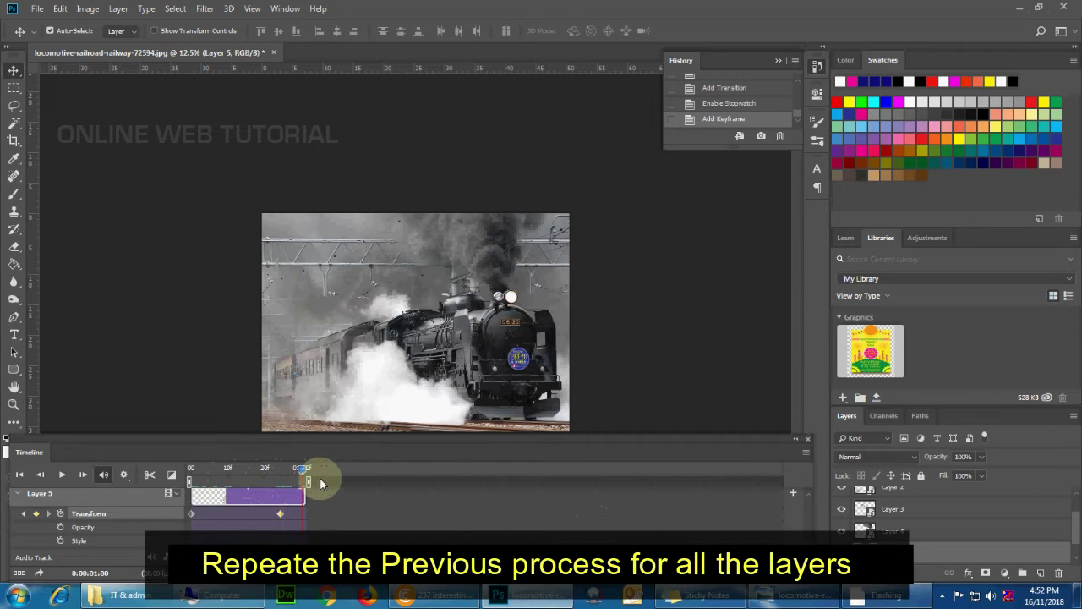
pyautogui.click(280, 514)
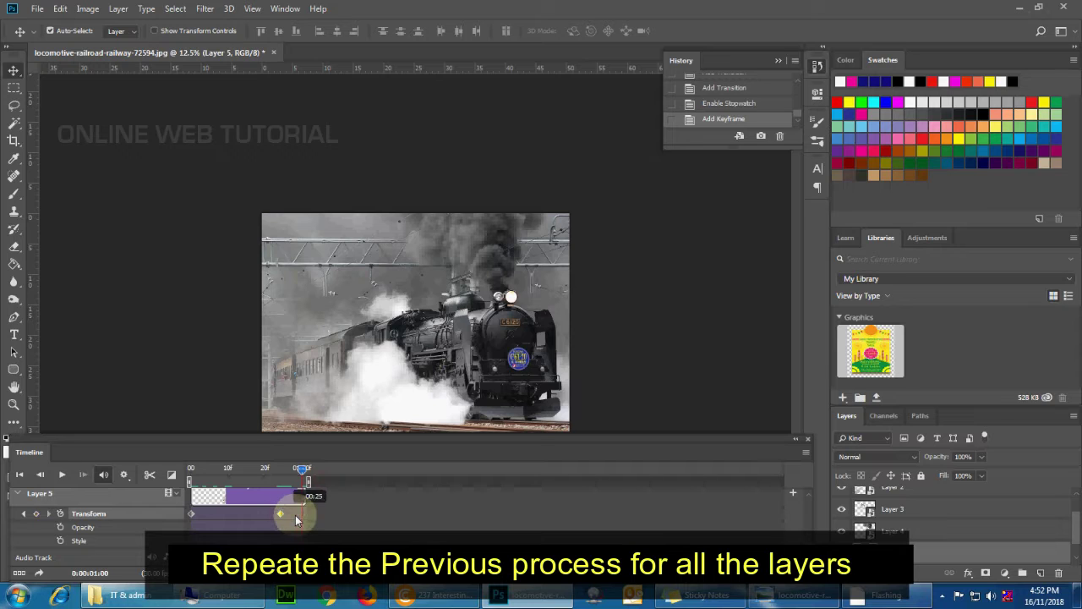
pyautogui.moveTo(280, 514); pyautogui.dragTo(306, 513)
pyautogui.click(250, 499)
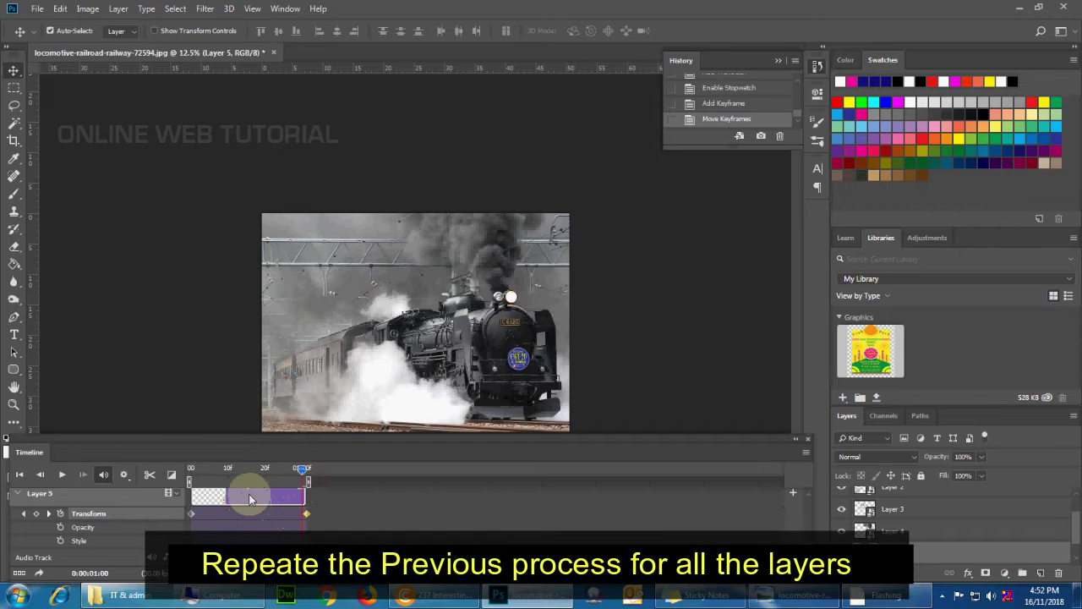
# - Add a Fade transition to Layer 5's clip and shift its end keyframe back before 01:00
pyautogui.click(171, 474)
pyautogui.moveTo(195, 355); pyautogui.dragTo(218, 497)
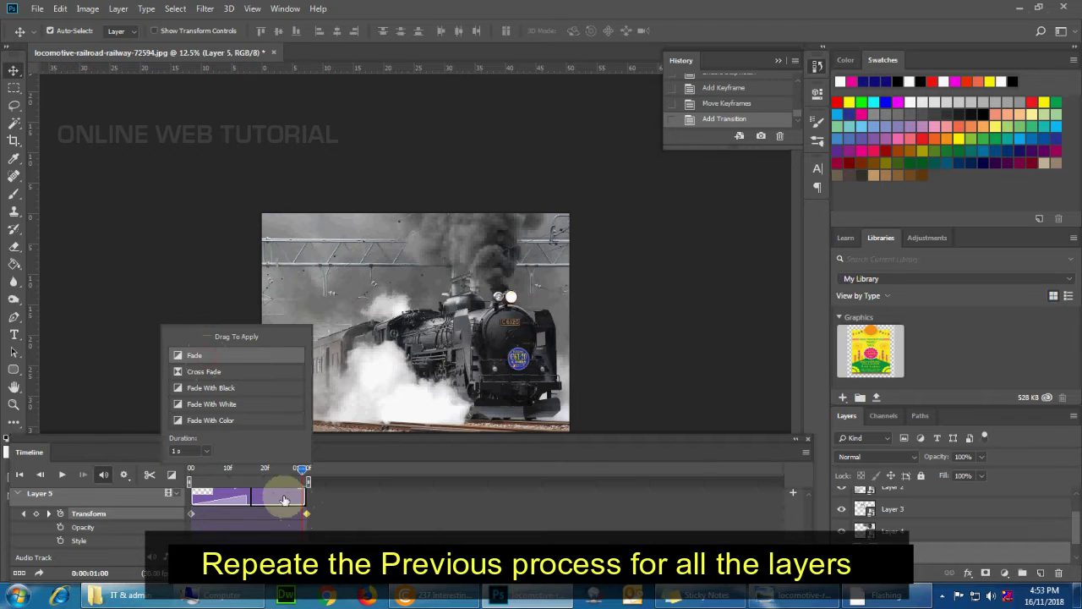
pyautogui.click(301, 470)
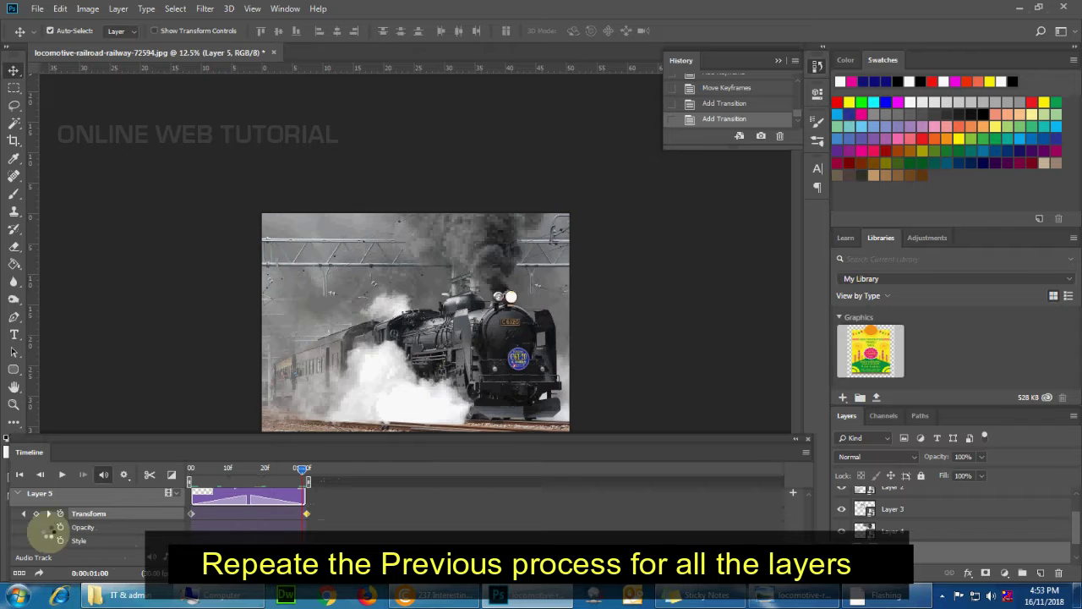
pyautogui.scroll(-2, 804, 507)
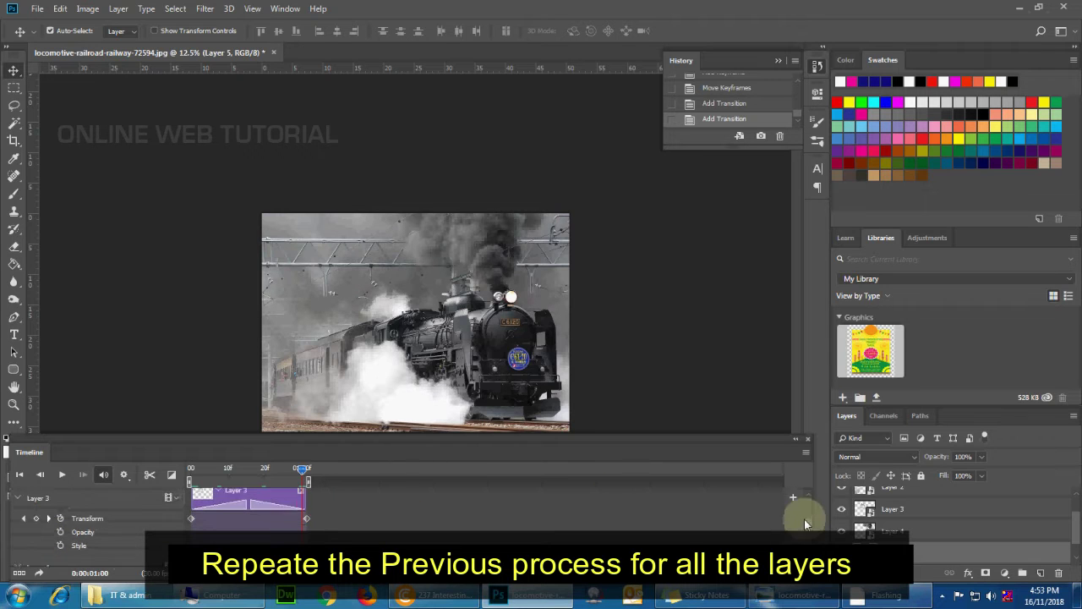
pyautogui.scroll(2, 804, 507)
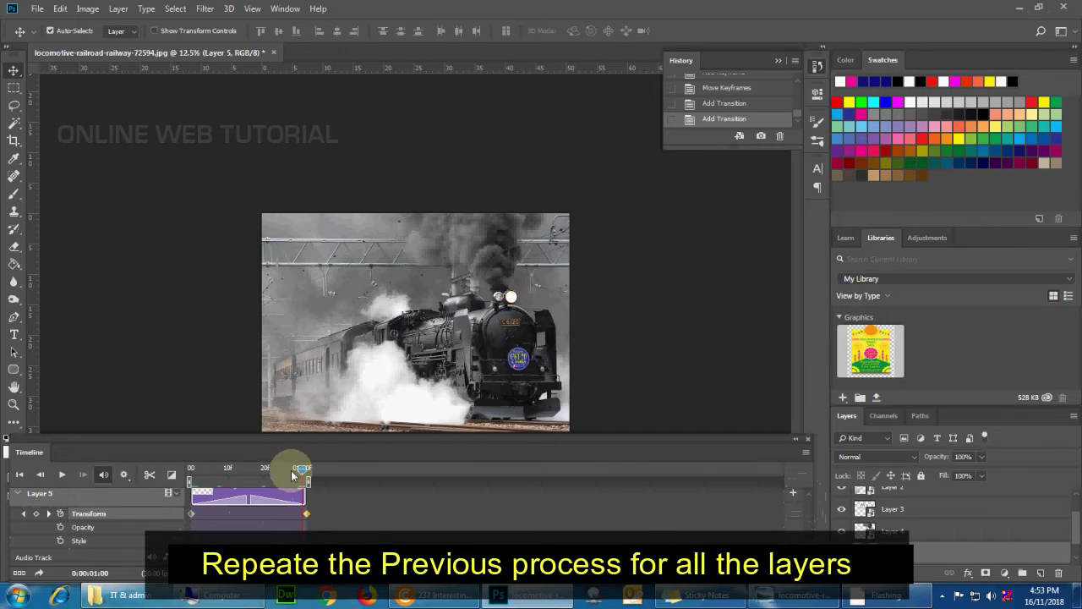
pyautogui.moveTo(291, 470); pyautogui.dragTo(307, 474)
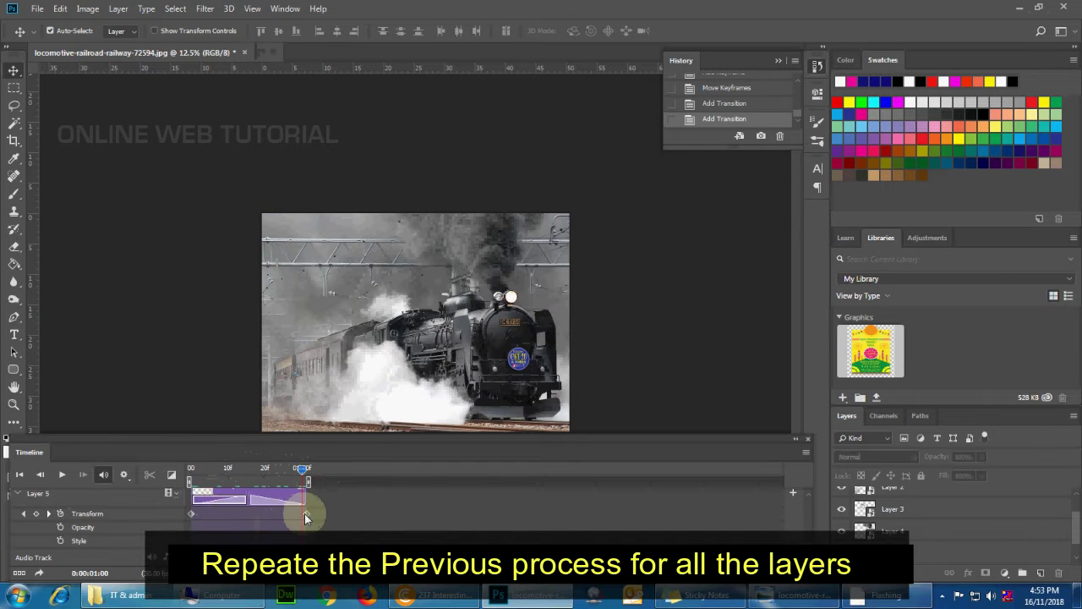
pyautogui.moveTo(306, 513); pyautogui.dragTo(282, 513)
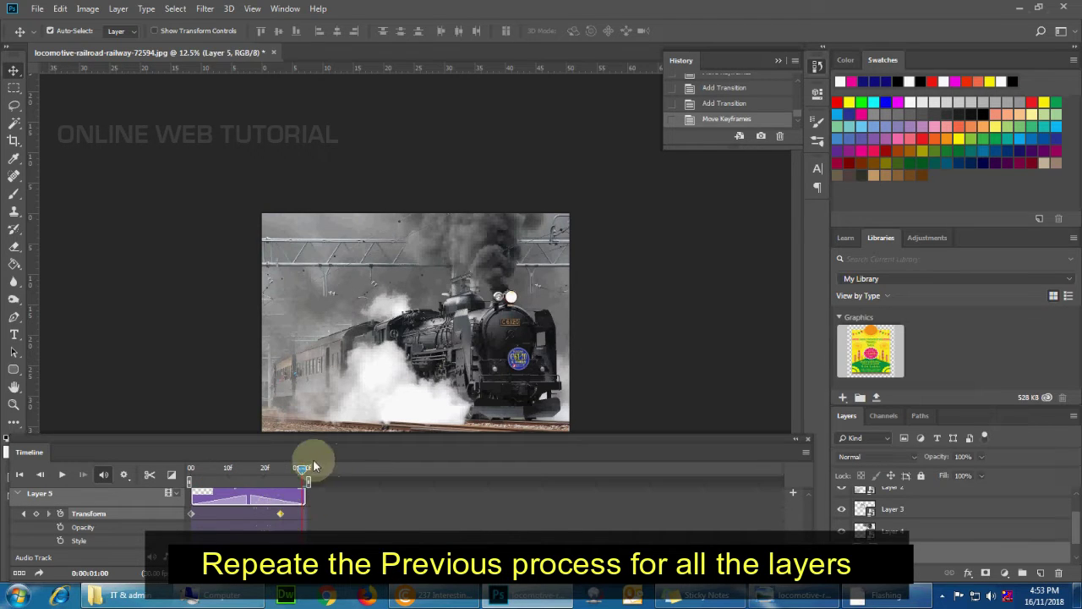
# - Enlarge and rotate Layer 5's steam outward from the locomotive front, then apply it
pyautogui.hotkey('ctrl', 't')
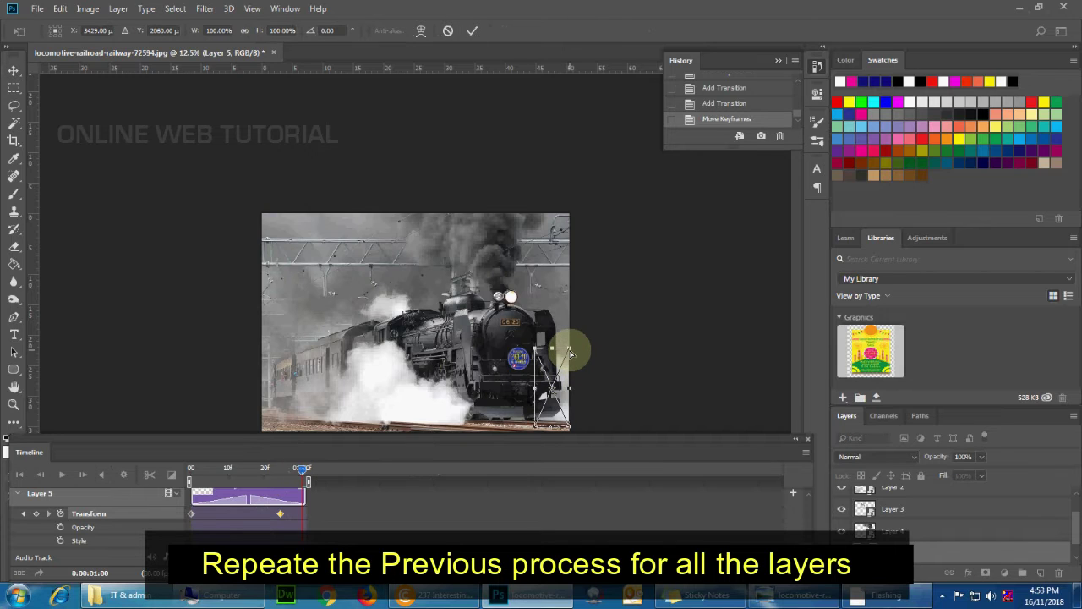
pyautogui.moveTo(571, 349); pyautogui.dragTo(531, 312)
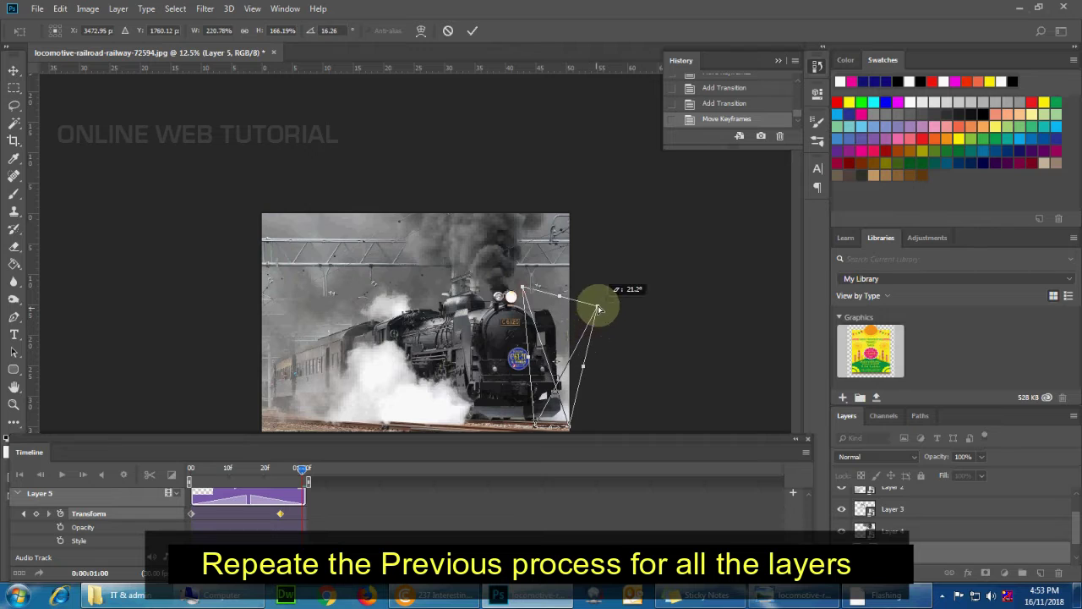
pyautogui.moveTo(531, 313); pyautogui.dragTo(613, 268)
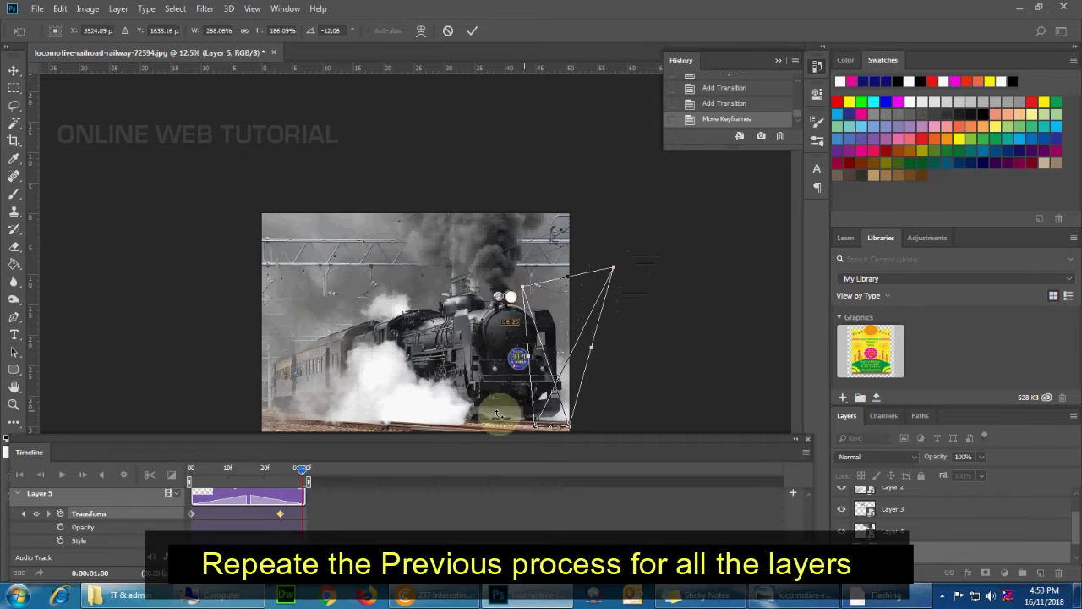
pyautogui.click(13, 70)
pyautogui.click(487, 223)
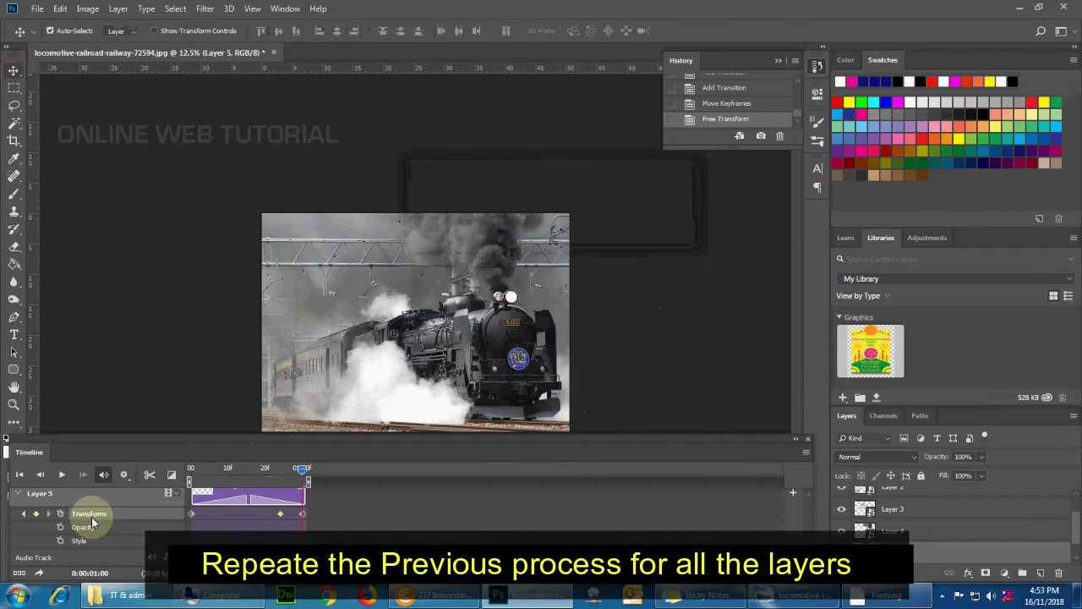
pyautogui.click(276, 497)
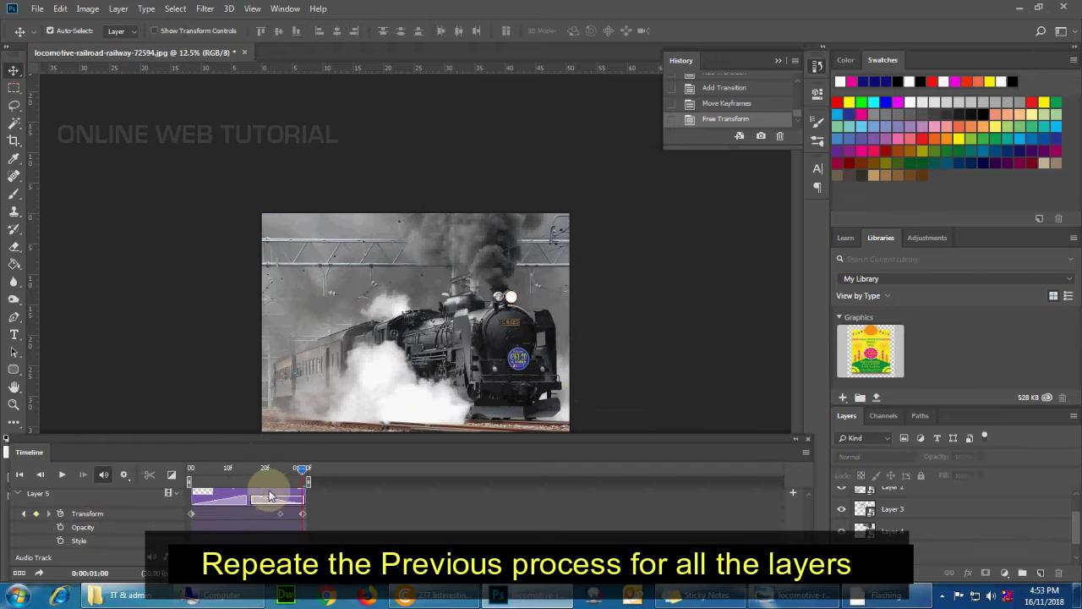
# - Free-transform Layer 5's steam again, pulling its corner down, then review the History
pyautogui.hotkey('ctrl', 't')
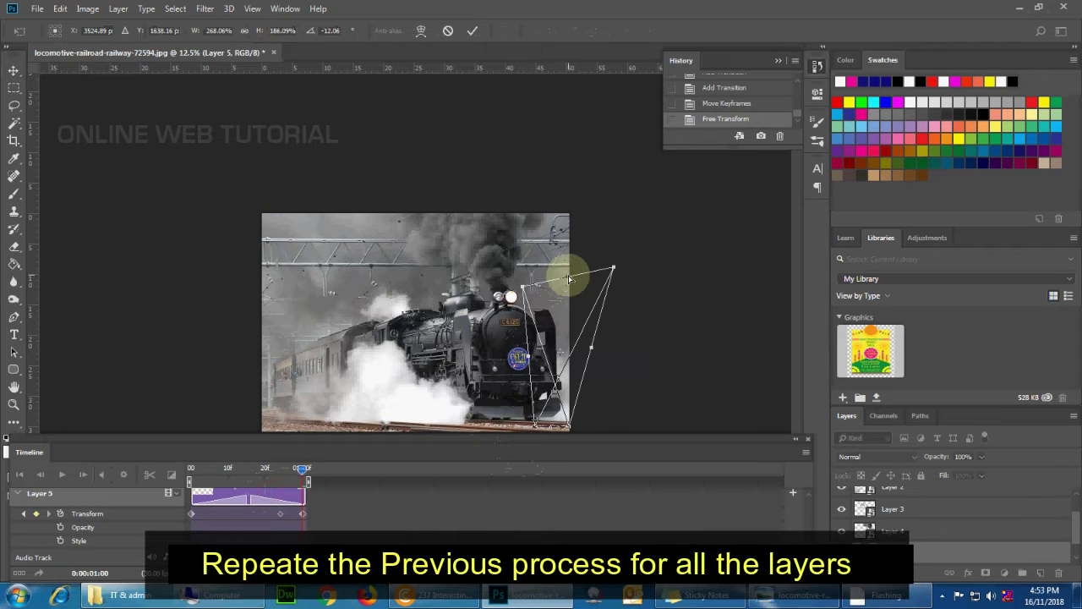
pyautogui.moveTo(570, 279); pyautogui.dragTo(570, 334)
pyautogui.click(754, 102)
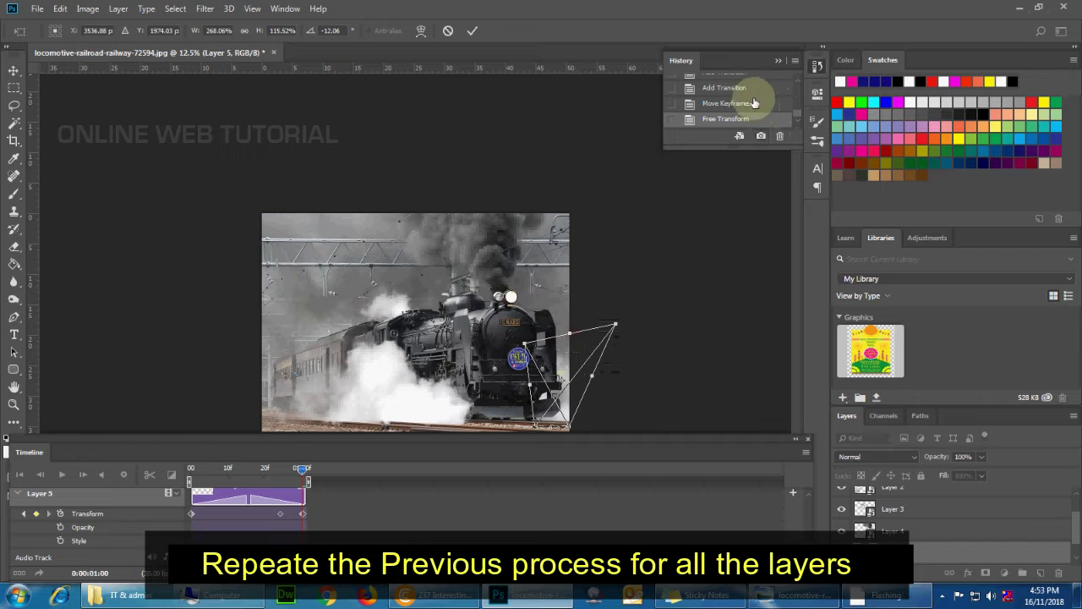
pyautogui.click(797, 77)
pyautogui.click(797, 77)
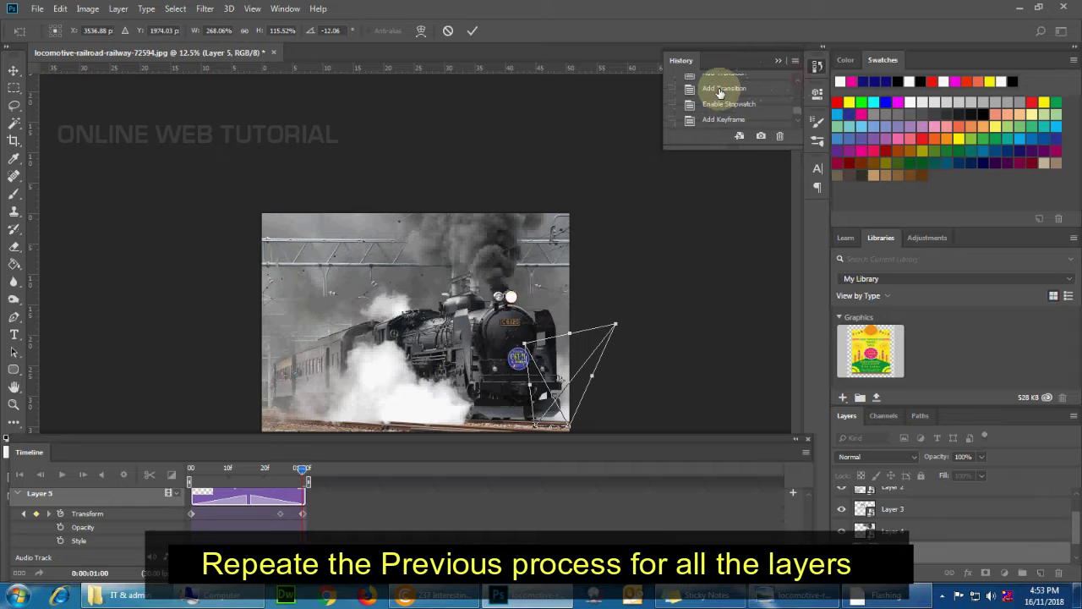
# - Apply Layer 5's steam transform, then step through History back to the Add Keyframe state
pyautogui.click(14, 69)
pyautogui.click(482, 224)
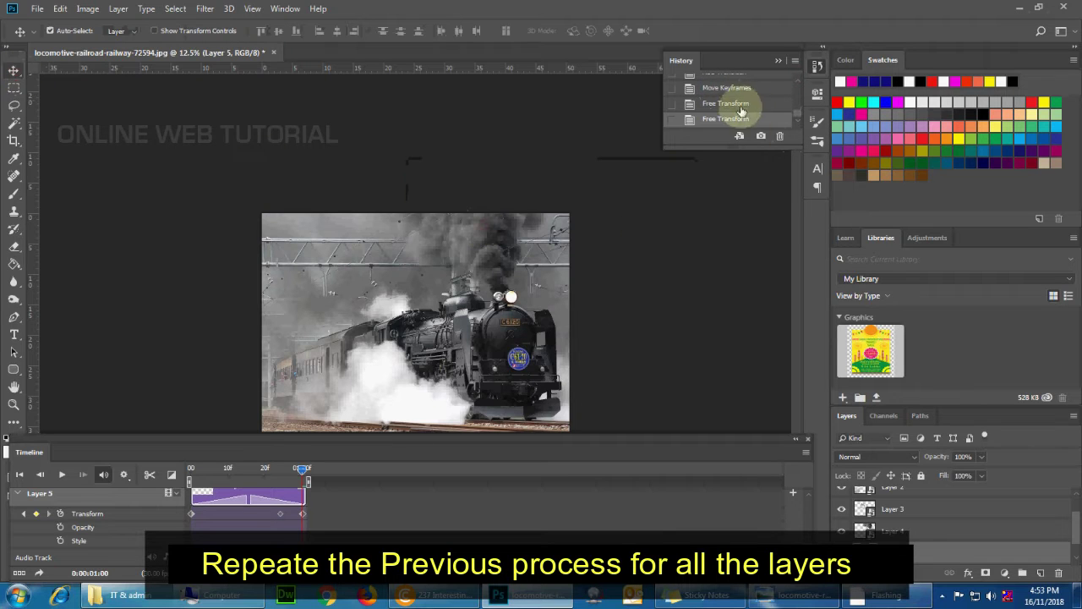
pyautogui.click(799, 78)
pyautogui.click(799, 78)
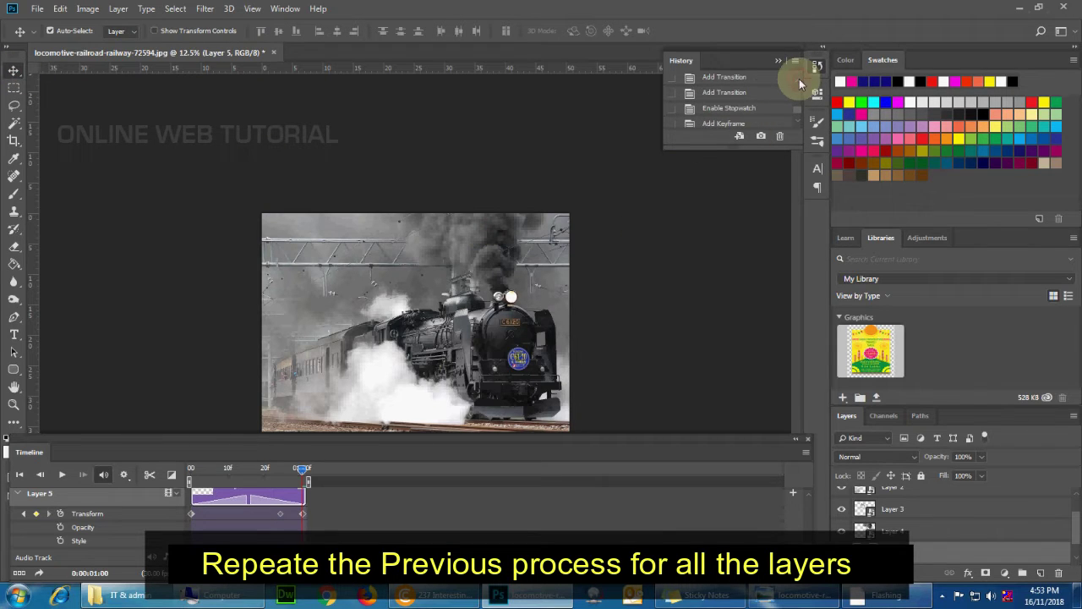
pyautogui.click(723, 124)
pyautogui.click(797, 120)
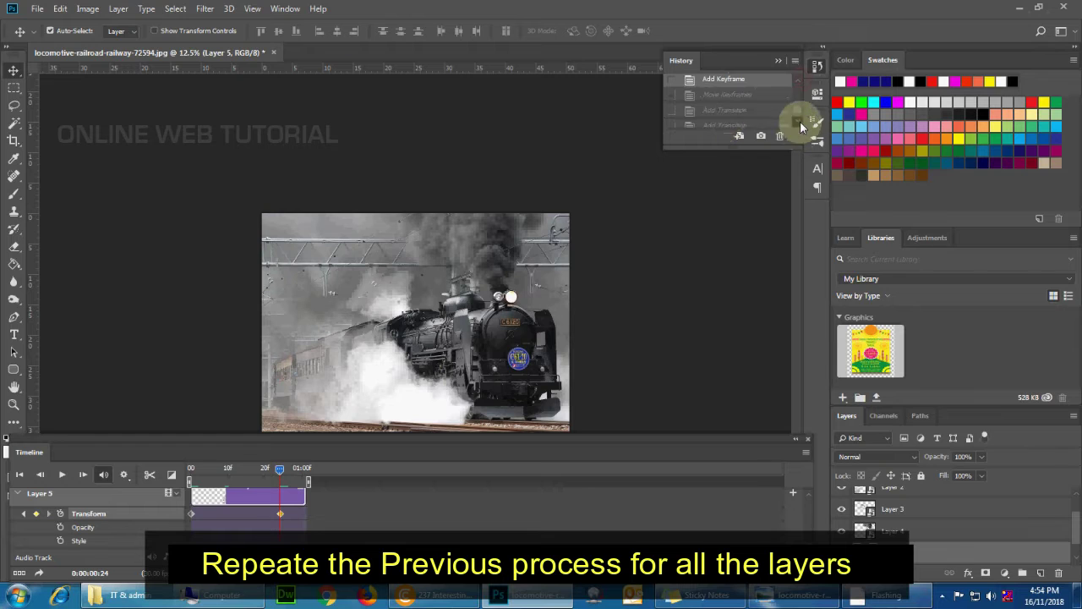
pyautogui.click(742, 97)
pyautogui.click(732, 118)
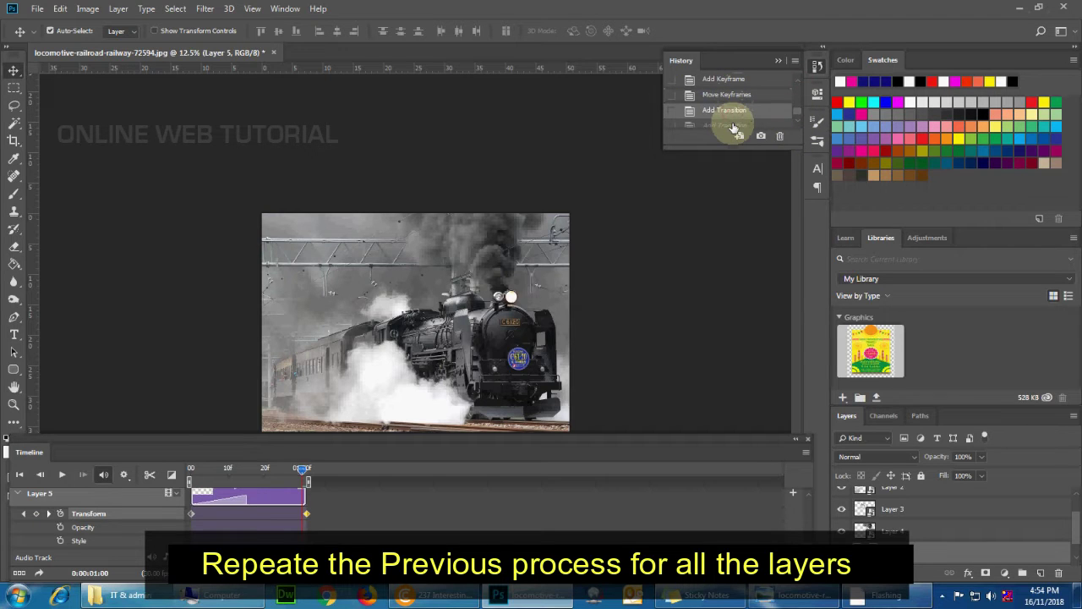
pyautogui.click(736, 94)
pyautogui.click(738, 81)
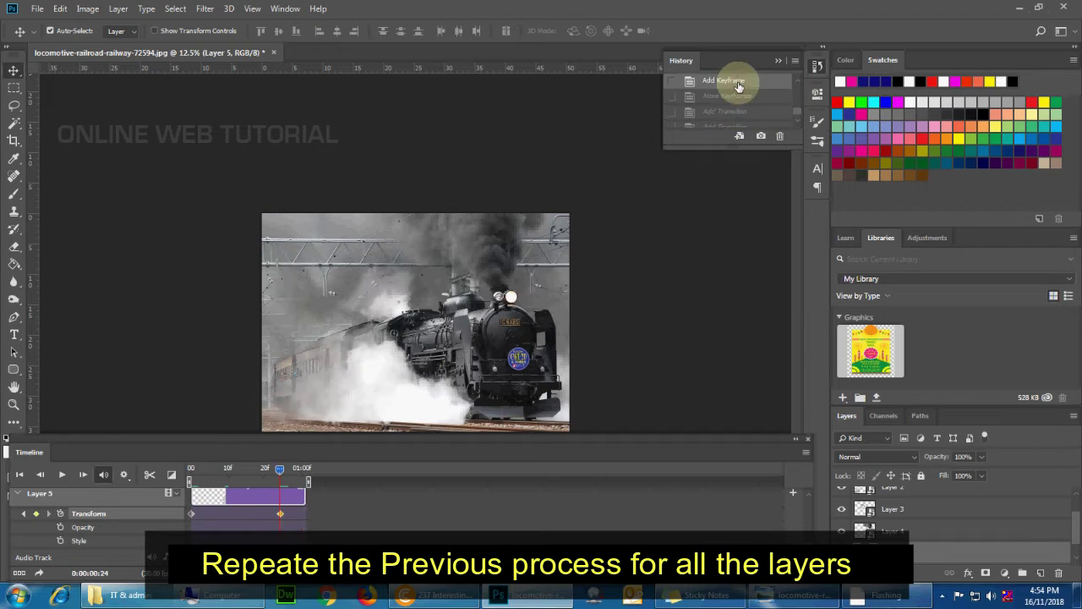
# - Re-enlarge Layer 5's steam, apply it, and move the last Transform keyframe to 01:00
pyautogui.hotkey('ctrl', 't')
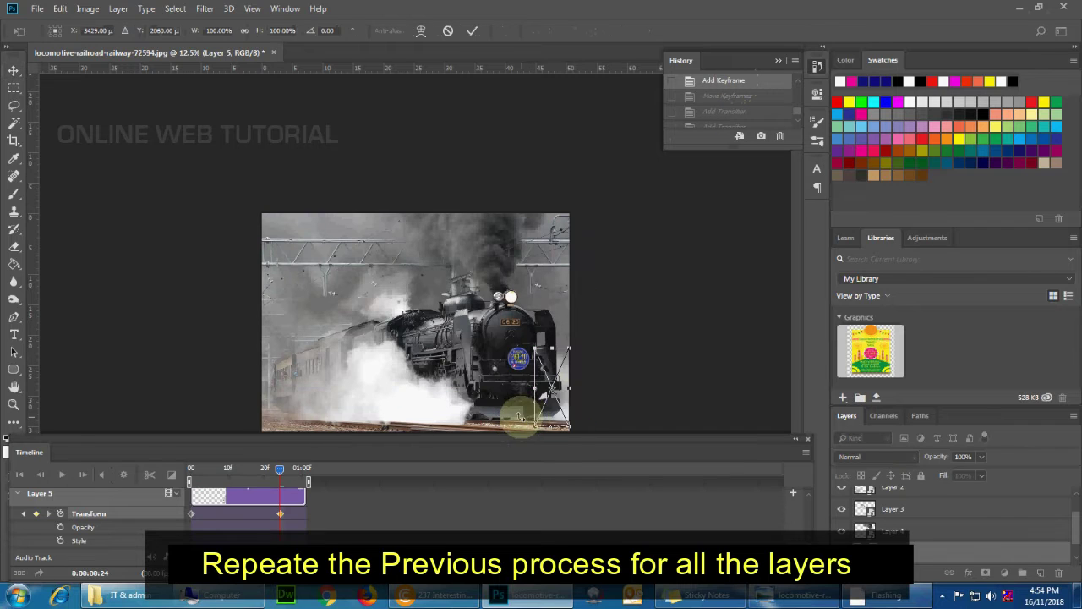
pyautogui.moveTo(571, 350); pyautogui.dragTo(584, 338)
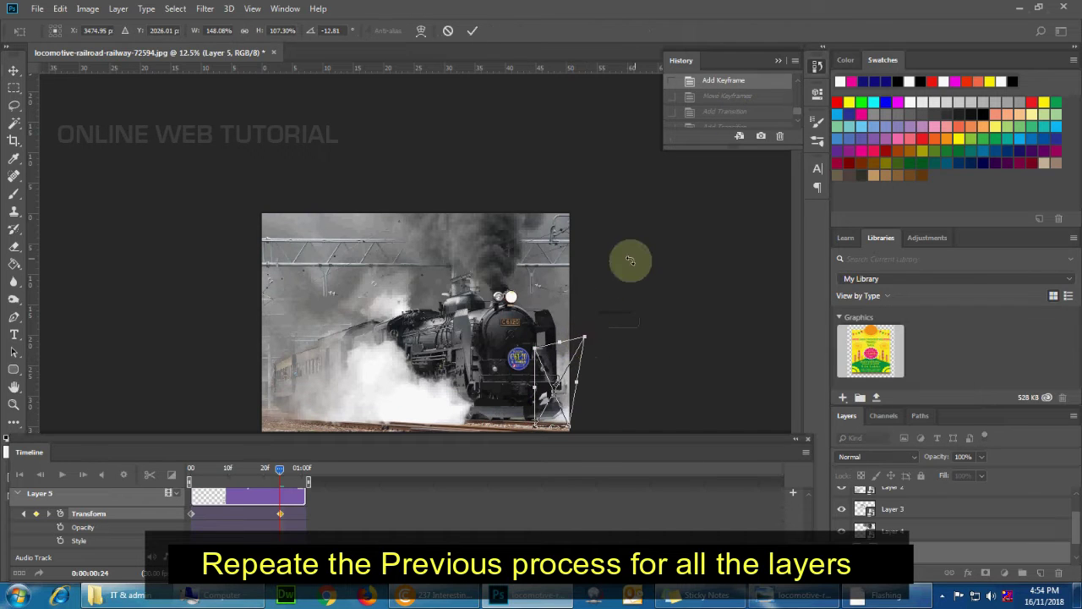
pyautogui.click(13, 69)
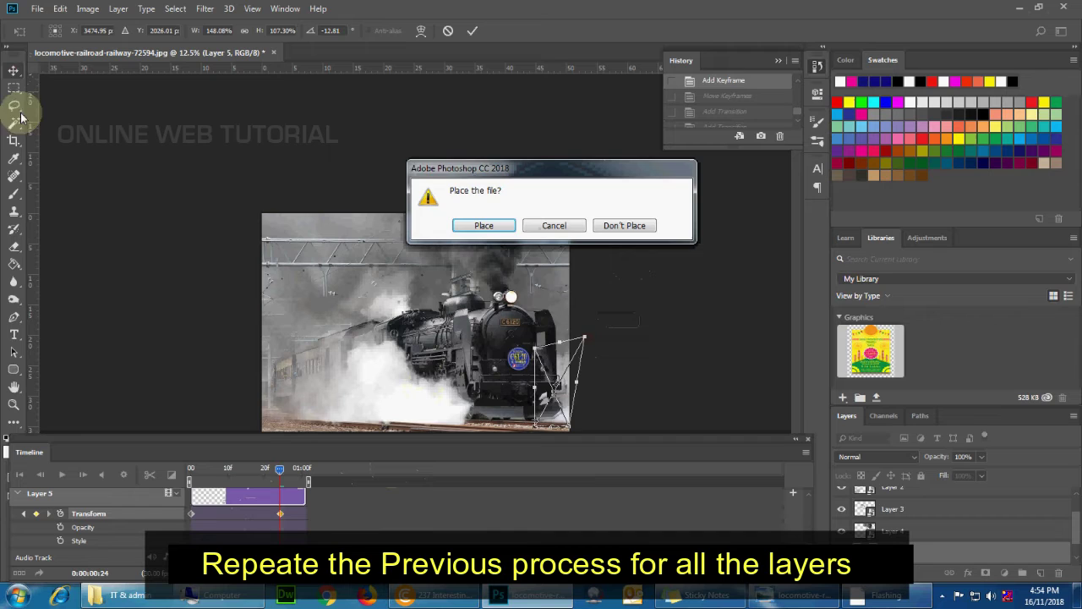
pyautogui.click(484, 226)
pyautogui.moveTo(295, 514); pyautogui.dragTo(304, 512)
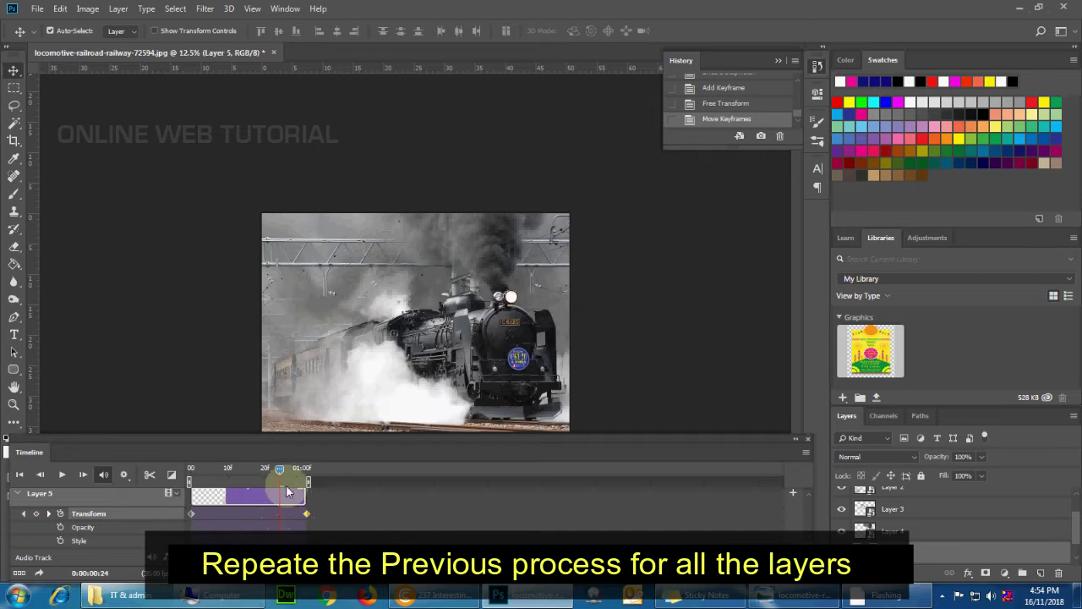
pyautogui.moveTo(206, 470)
pyautogui.mouseDown()
pyautogui.moveTo(315, 483)
pyautogui.moveTo(246, 488)
pyautogui.mouseUp()
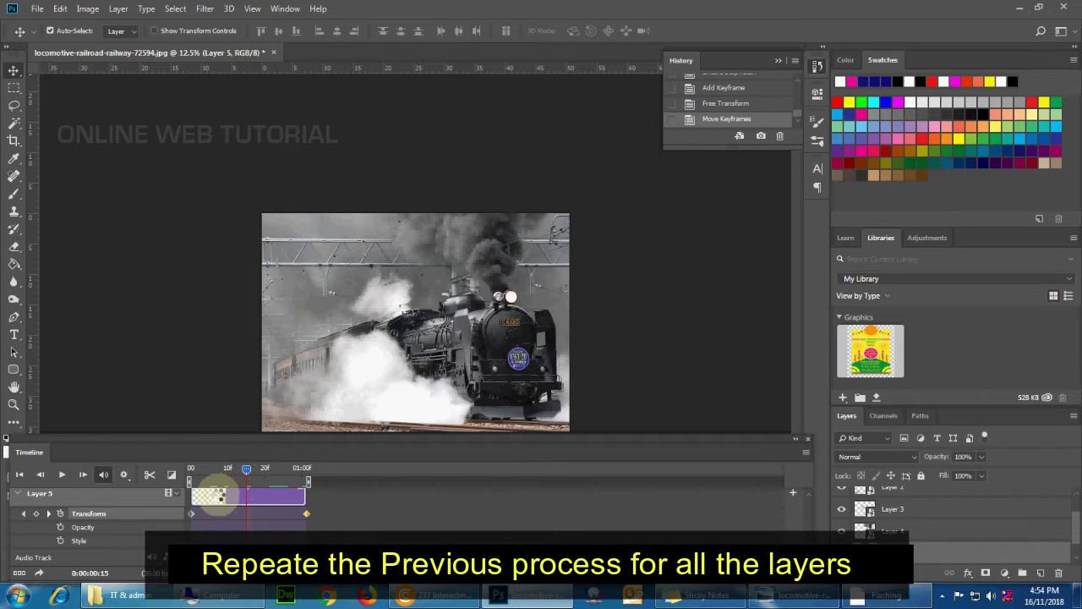
# - Add Fade transitions at both ends of the Layer 5 clip and rewind the playhead to frame 0
pyautogui.scroll(-1, 804, 496)
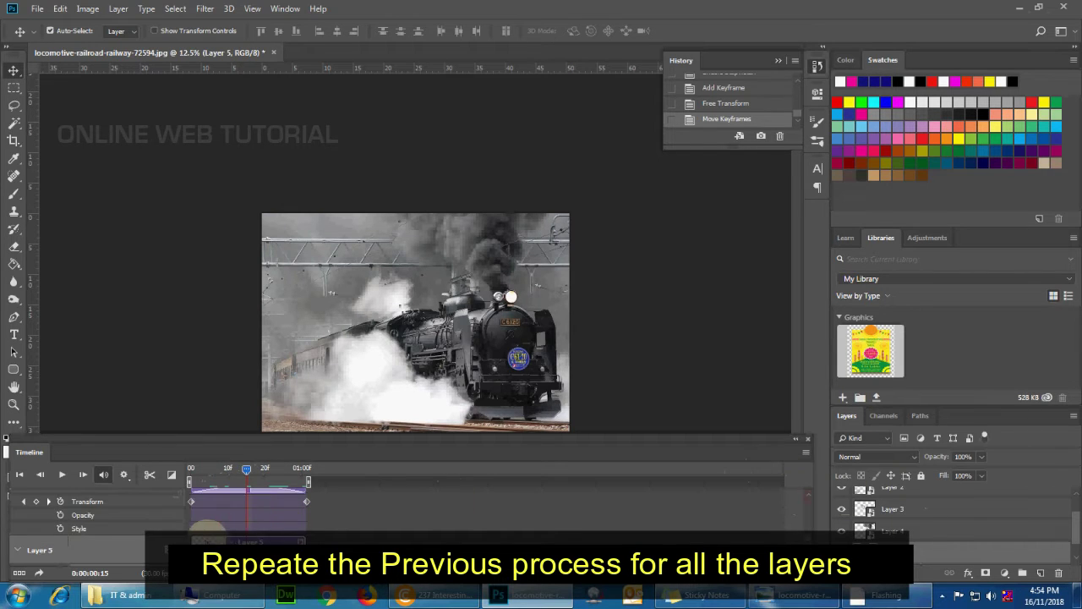
pyautogui.click(174, 479)
pyautogui.moveTo(193, 357); pyautogui.dragTo(210, 531)
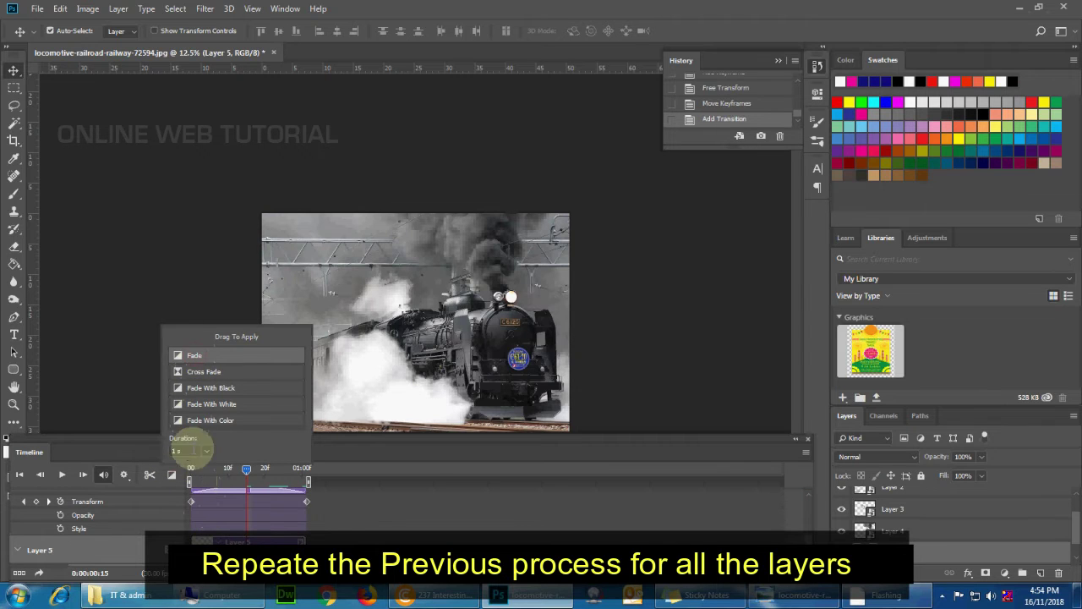
pyautogui.moveTo(193, 358); pyautogui.dragTo(283, 539)
pyautogui.click(447, 525)
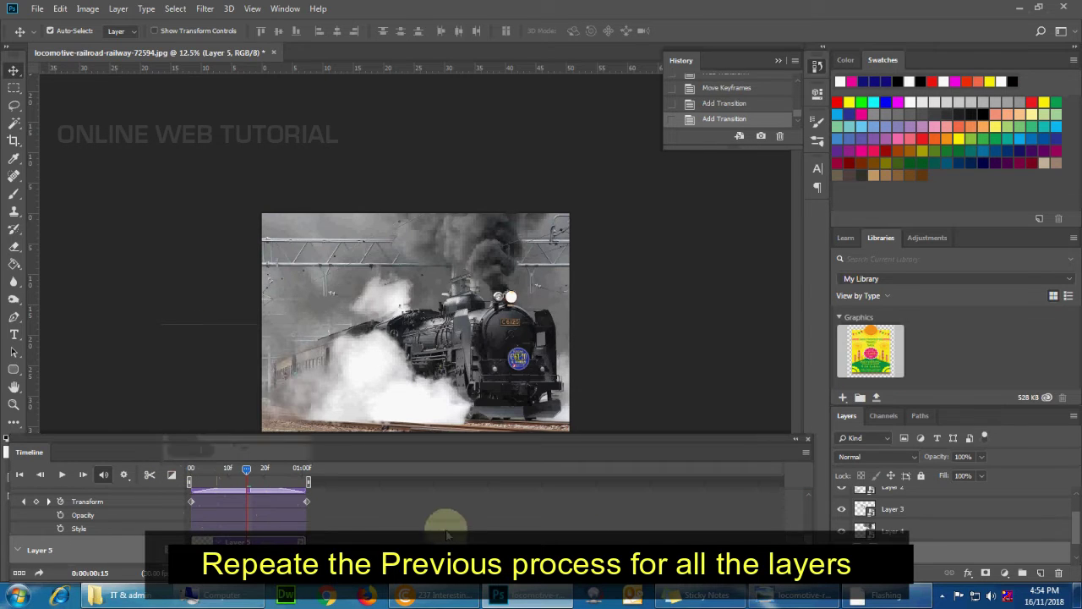
pyautogui.scroll(1, 447, 524)
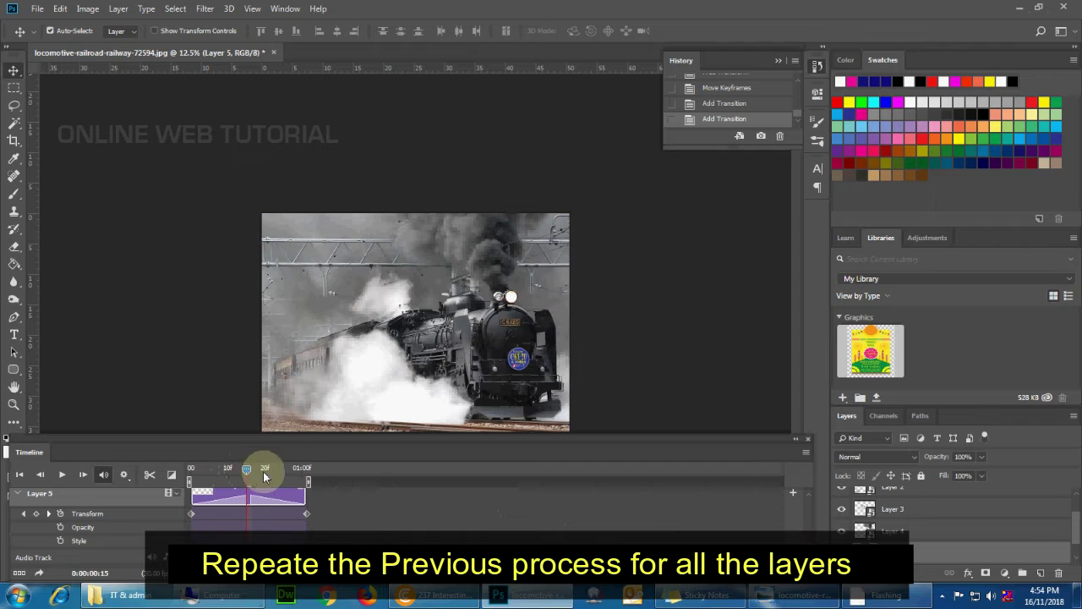
pyautogui.moveTo(263, 470); pyautogui.dragTo(191, 470)
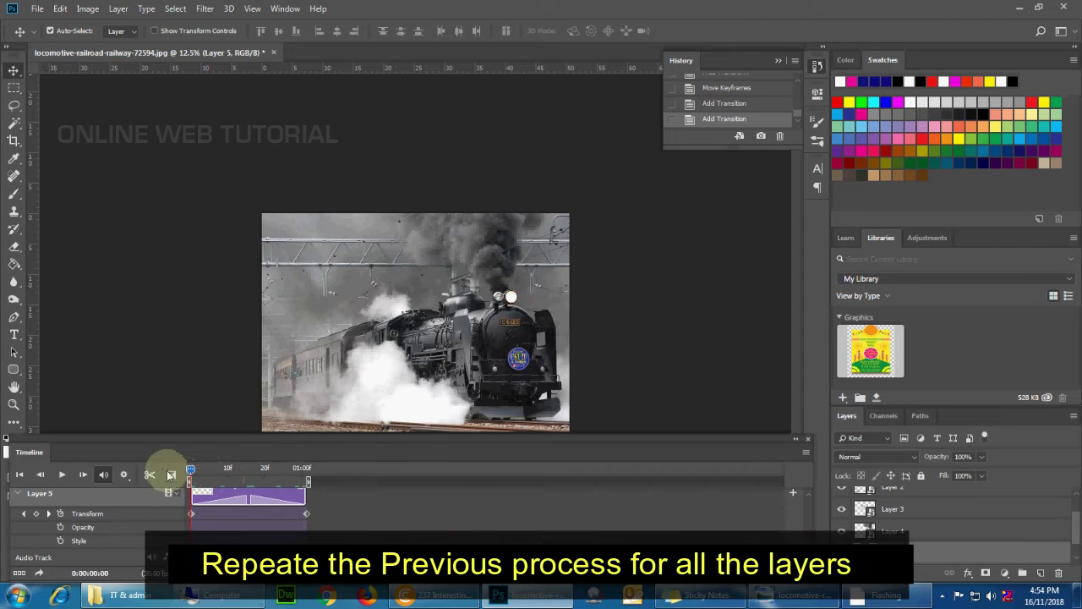
pyautogui.scroll(2, 1070, 513)
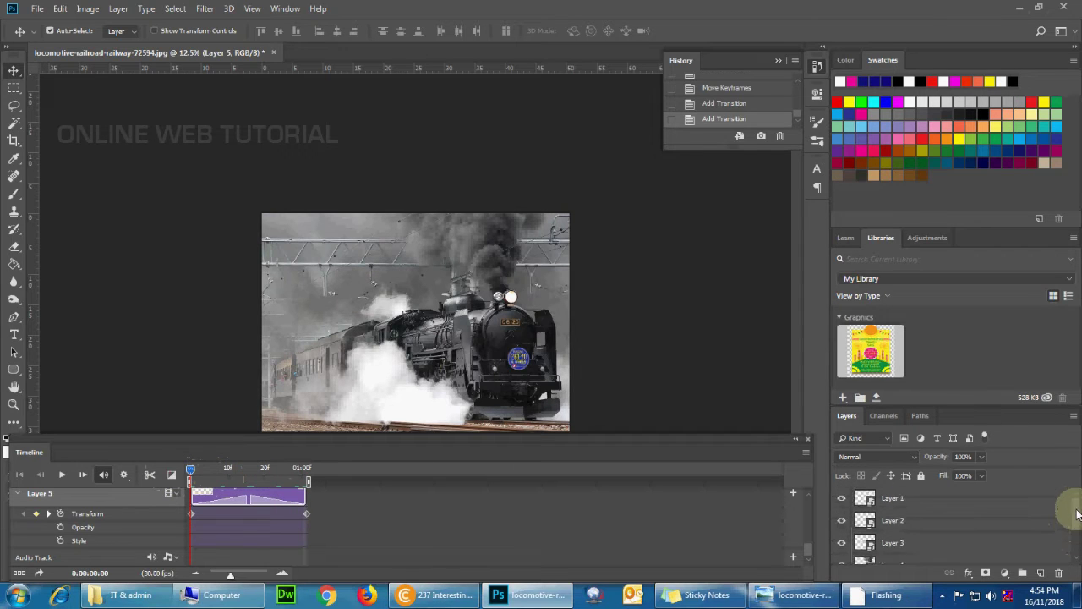
# - Convert Background to Layer 0, group Layers 1–5 into Group 1, and put Layer 0 above it
pyautogui.scroll(-2, 1070, 514)
pyautogui.click(1058, 553)
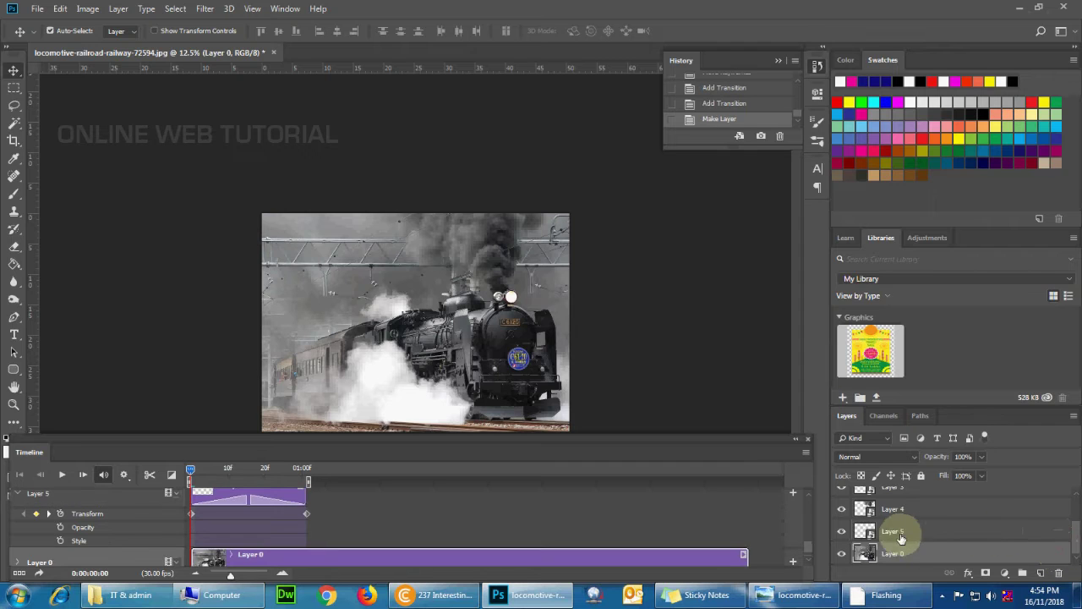
pyautogui.click(898, 538)
pyautogui.scroll(2, 1076, 505)
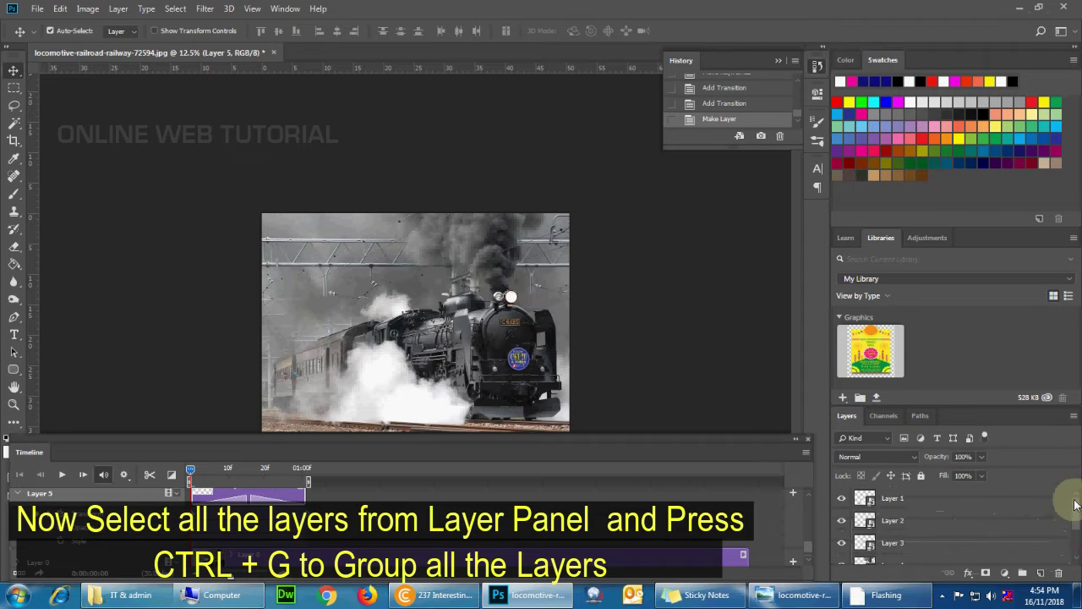
pyautogui.keyDown('shift'); pyautogui.click(885, 498); pyautogui.keyUp('shift')
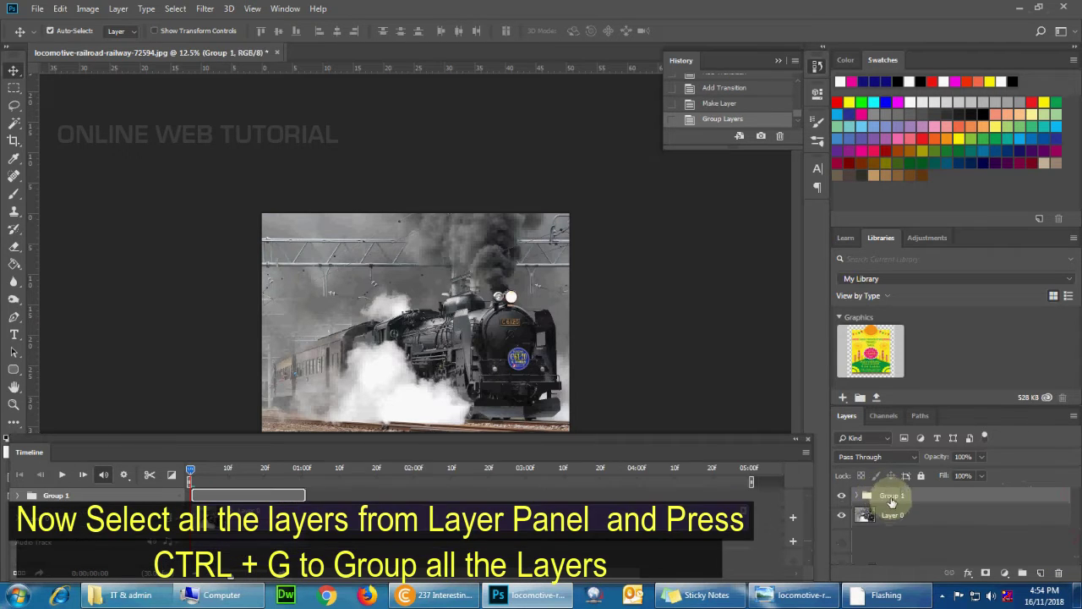
pyautogui.hotkey('ctrl', 'g')
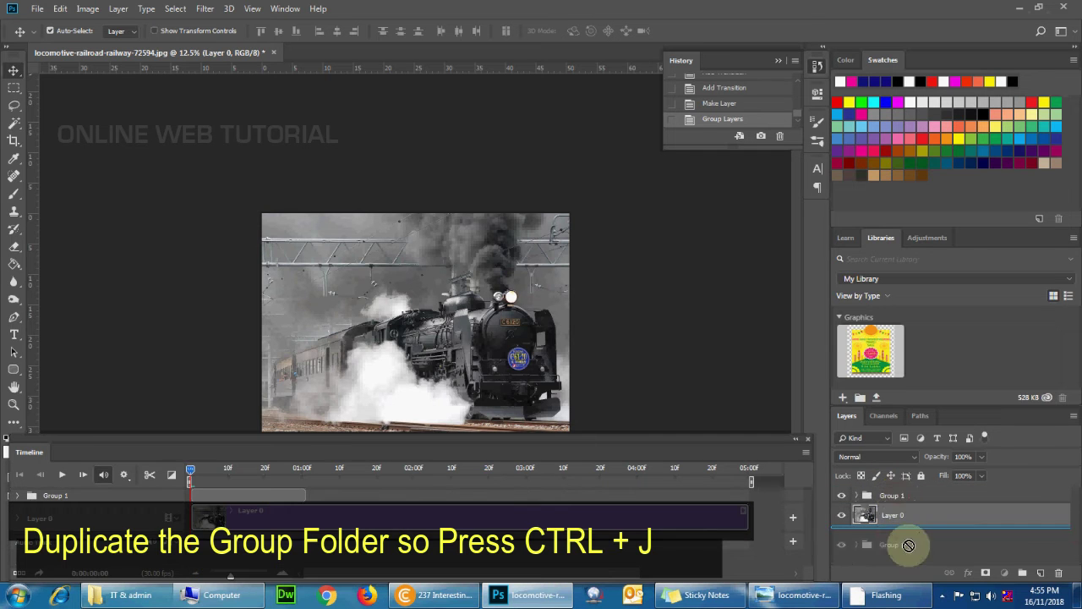
pyautogui.moveTo(898, 500); pyautogui.dragTo(917, 537)
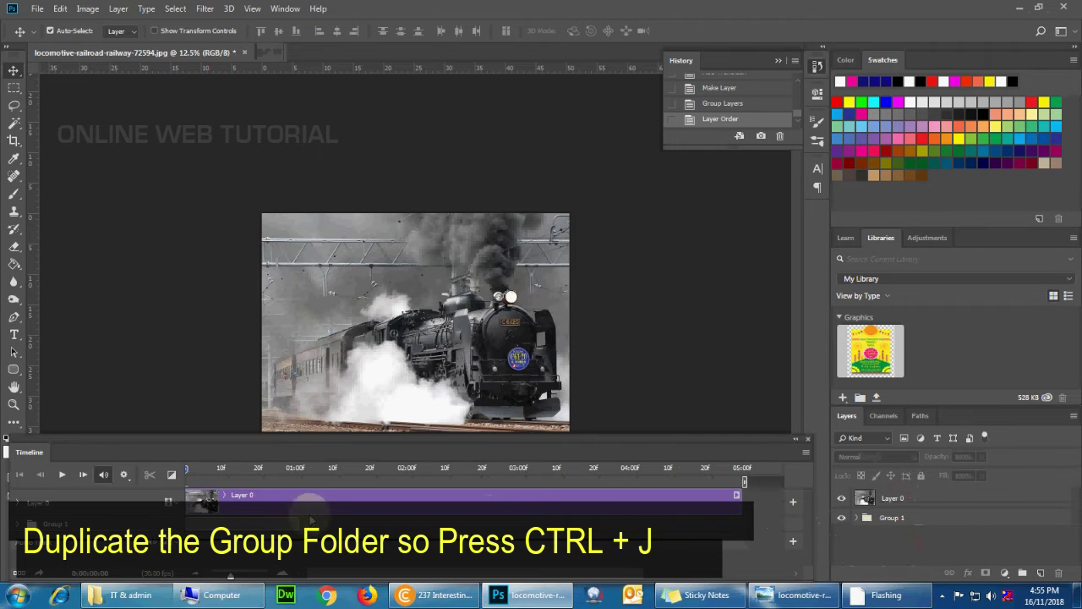
# - Trim the Layer 0 clip to end at 03:02 and duplicate Group 1 four times
pyautogui.click(60, 475)
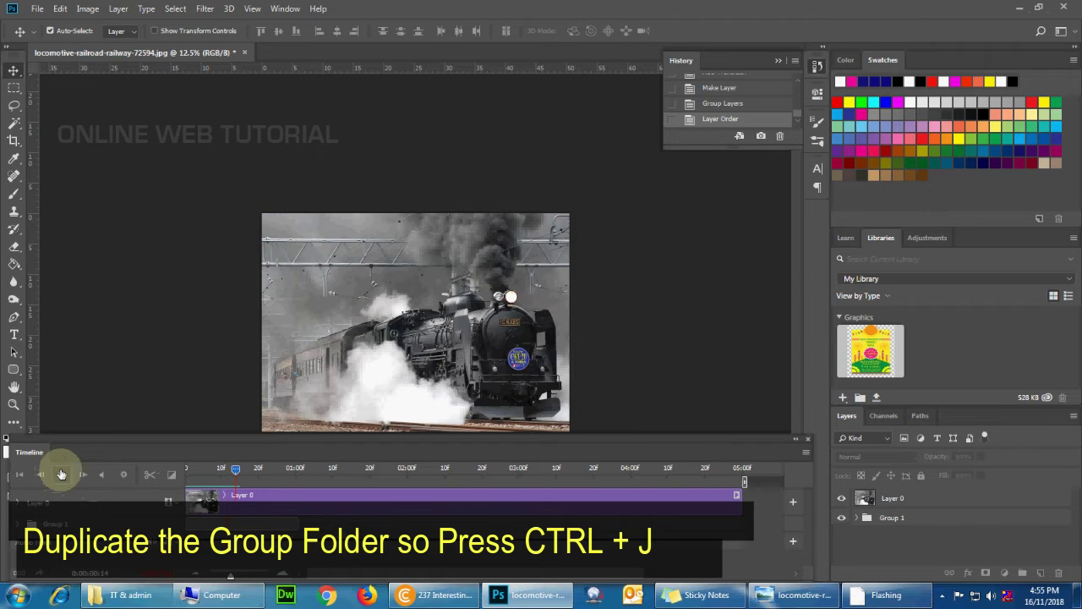
pyautogui.moveTo(738, 495)
pyautogui.mouseDown()
pyautogui.moveTo(525, 488)
pyautogui.moveTo(599, 488)
pyautogui.mouseUp()
pyautogui.click(896, 520)
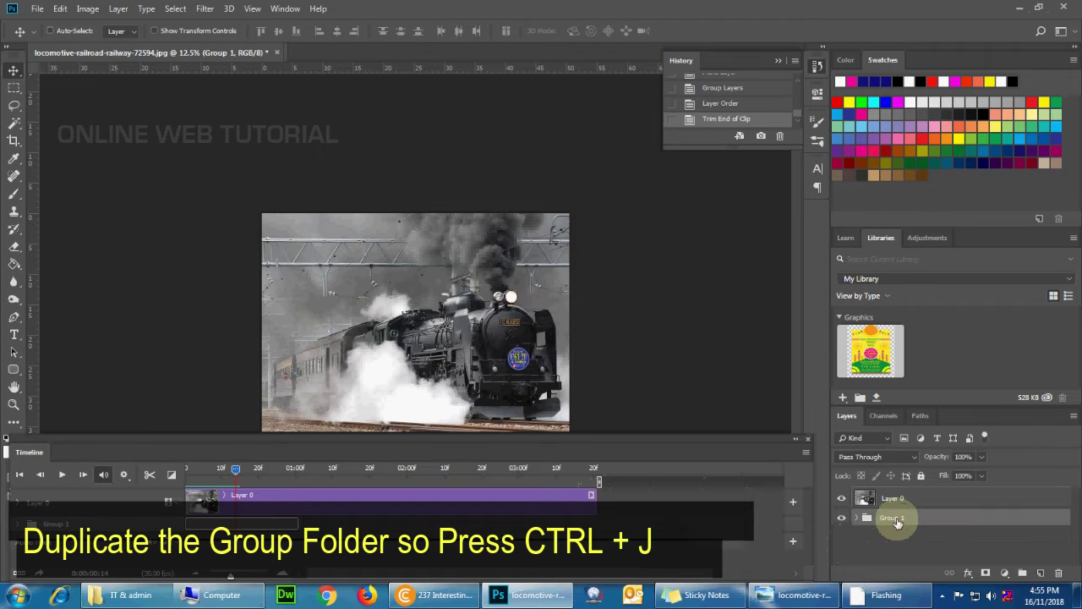
pyautogui.hotkey('ctrl', 'j')
pyautogui.hotkey('ctrl', 'j')
pyautogui.hotkey('ctrl', 'j')
pyautogui.hotkey('ctrl', 'j')
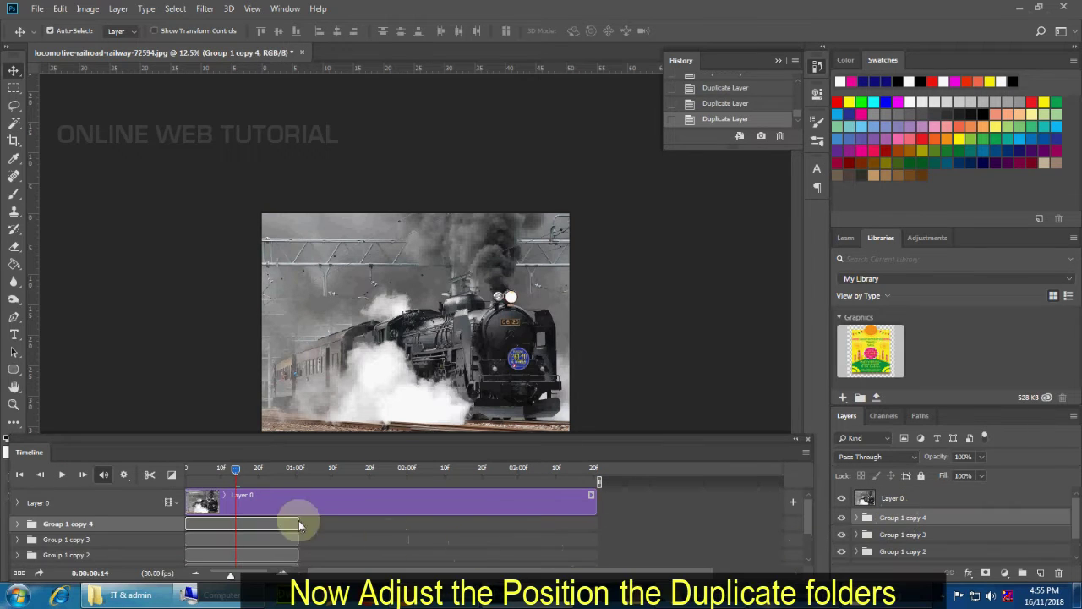
# - Stagger the Group 1 copy clips progressively later, shifting the original Group 1 slightly too
pyautogui.moveTo(275, 529); pyautogui.dragTo(557, 519)
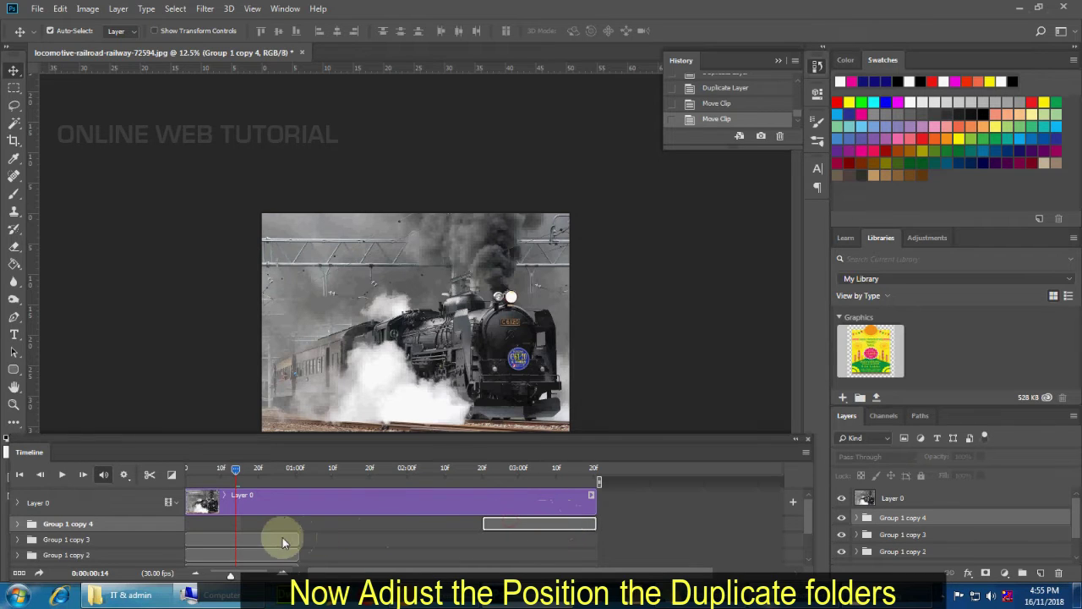
pyautogui.moveTo(282, 538)
pyautogui.mouseDown()
pyautogui.moveTo(551, 542)
pyautogui.moveTo(531, 539)
pyautogui.mouseUp()
pyautogui.moveTo(272, 553)
pyautogui.mouseDown()
pyautogui.moveTo(479, 558)
pyautogui.moveTo(446, 556)
pyautogui.mouseUp()
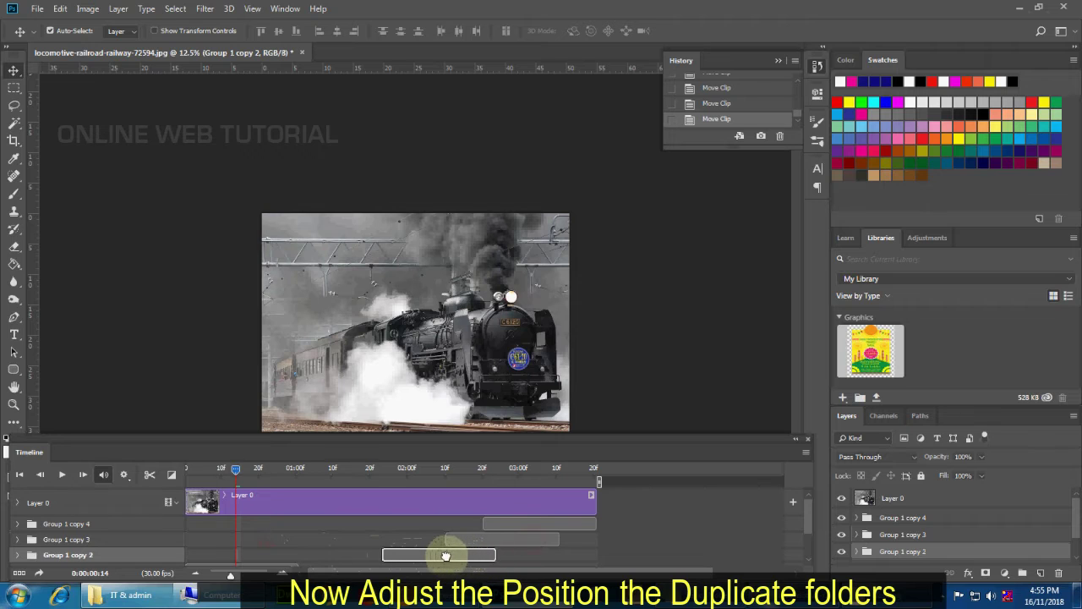
pyautogui.moveTo(458, 556); pyautogui.dragTo(478, 556)
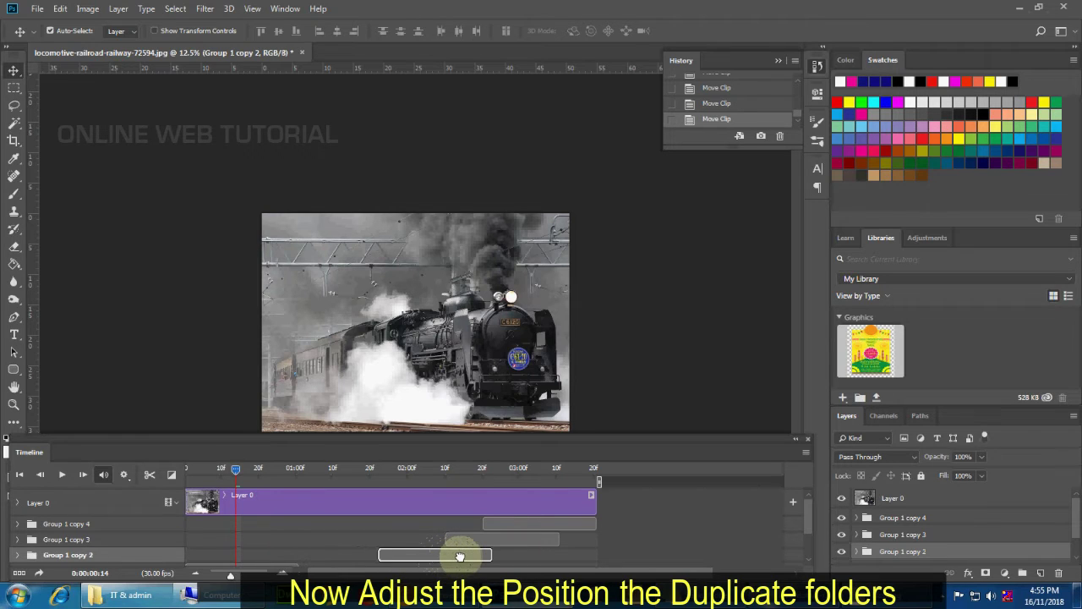
pyautogui.scroll(-3, 806, 525)
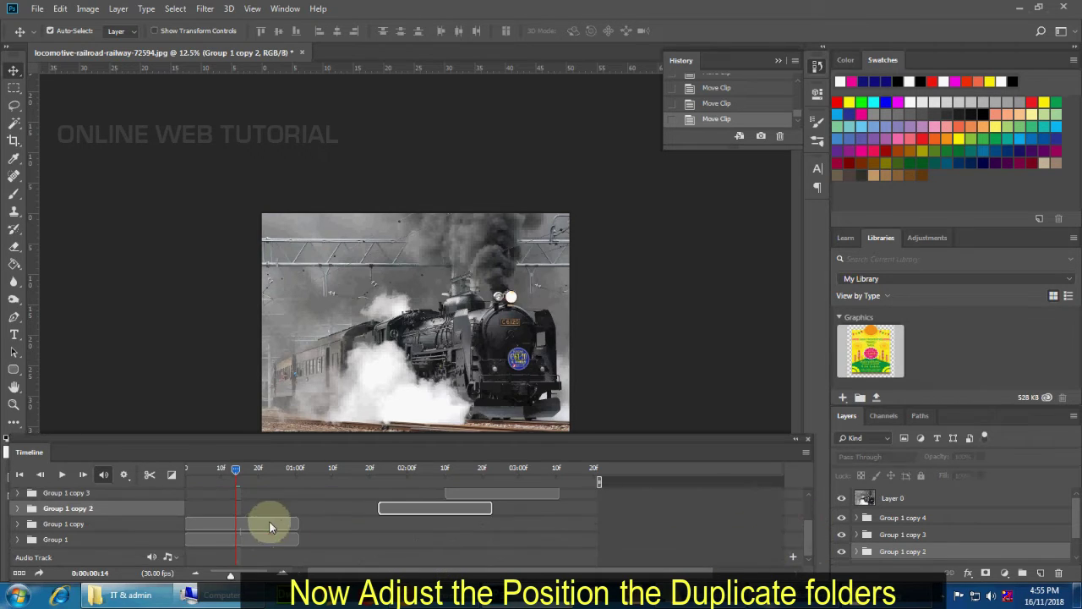
pyautogui.moveTo(278, 519); pyautogui.dragTo(330, 522)
pyautogui.moveTo(397, 530); pyautogui.dragTo(416, 520)
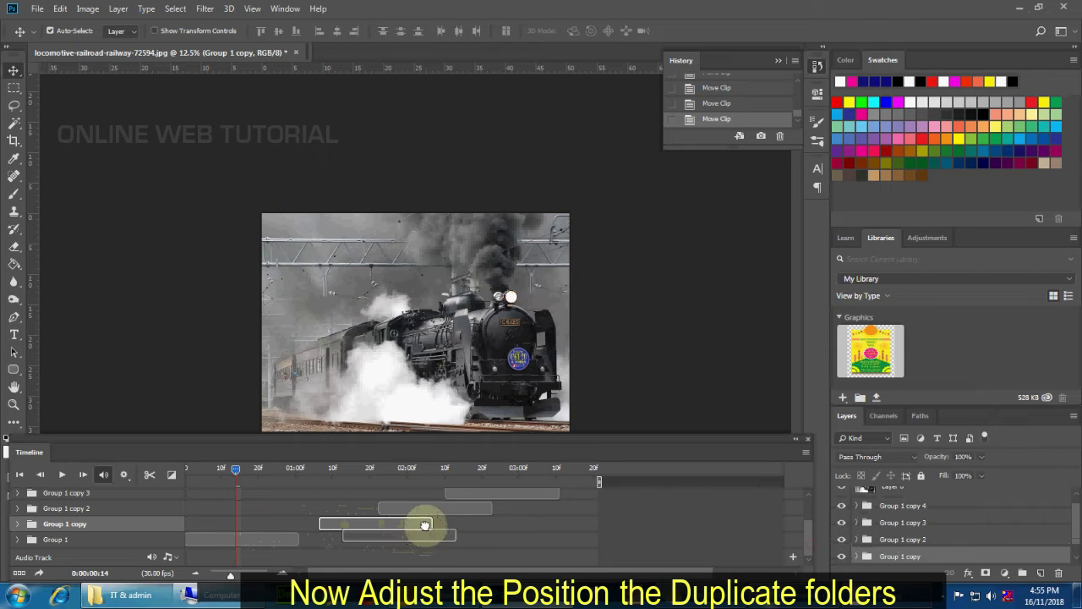
pyautogui.click(260, 539)
pyautogui.moveTo(257, 538); pyautogui.dragTo(343, 538)
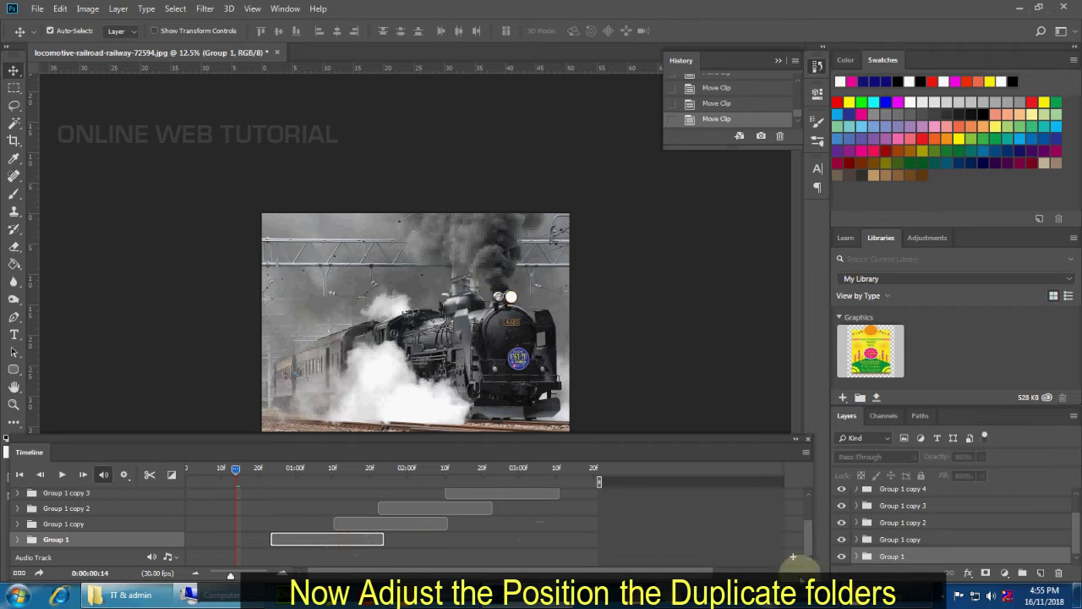
pyautogui.click(913, 493)
# - Duplicate Group 1 copy 4 twice more, creating copies 5 and 6
pyautogui.scroll(2, 1070, 512)
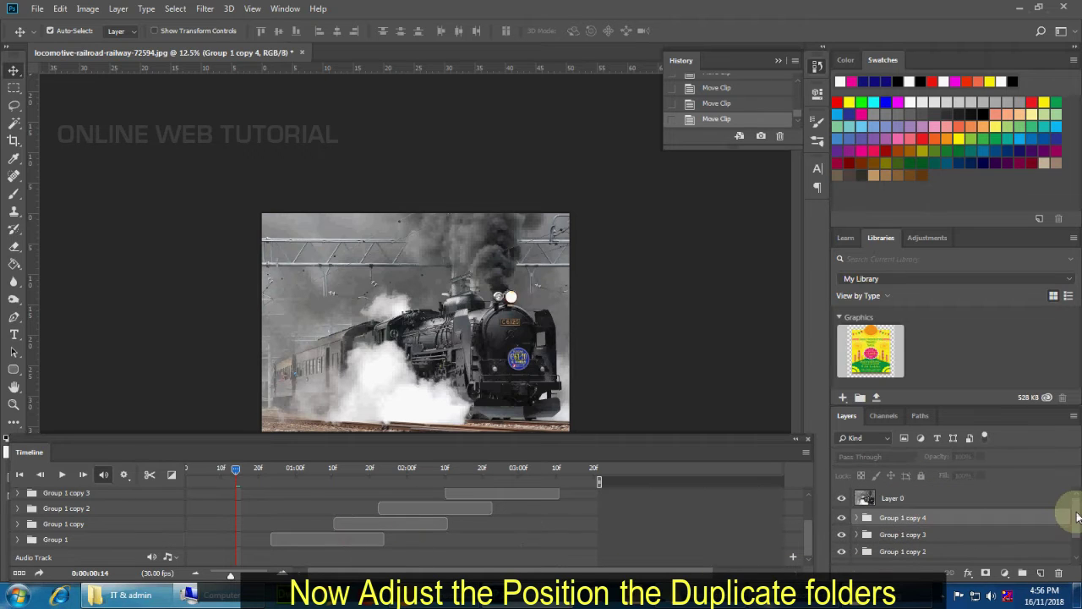
pyautogui.hotkey('ctrl', 'j')
pyautogui.hotkey('ctrl', 'j')
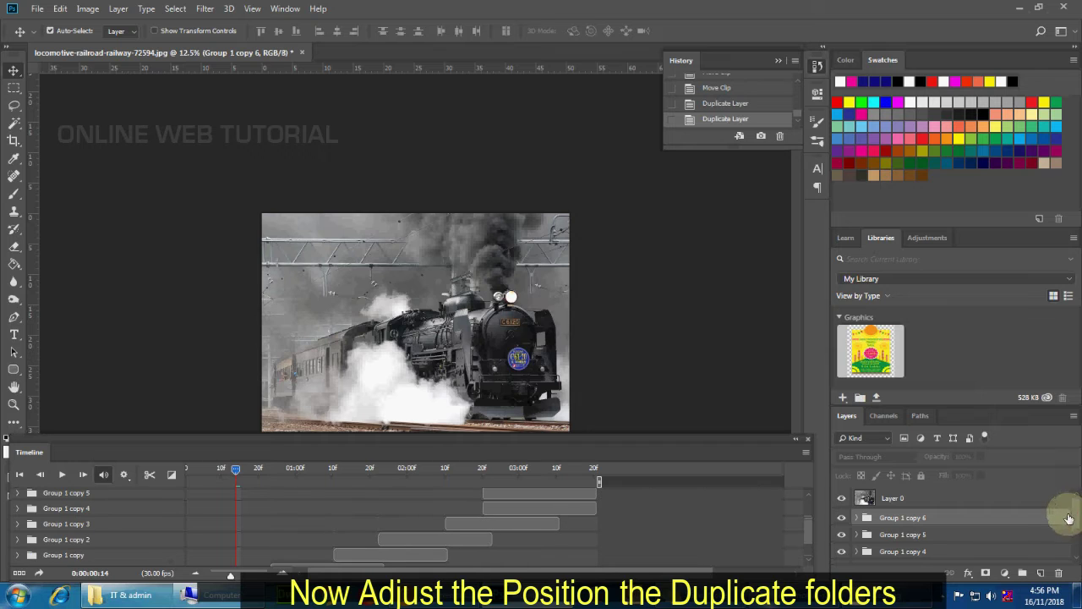
pyautogui.scroll(-2, 1072, 524)
pyautogui.scroll(-2, 795, 534)
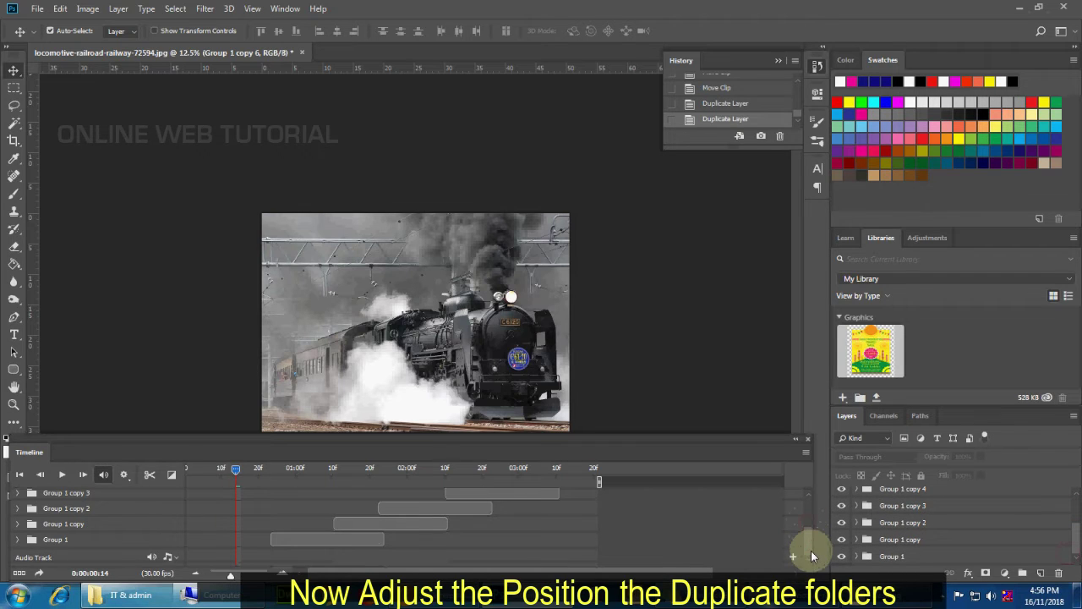
pyautogui.scroll(2, 808, 533)
pyautogui.scroll(3, 803, 511)
pyautogui.scroll(-2, 800, 517)
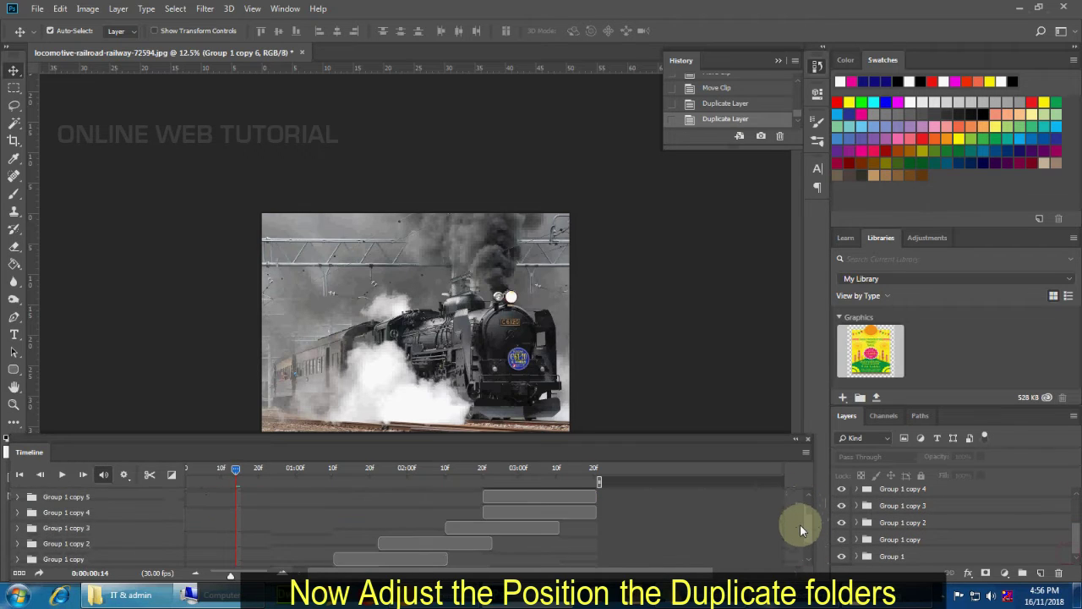
pyautogui.scroll(1, 799, 529)
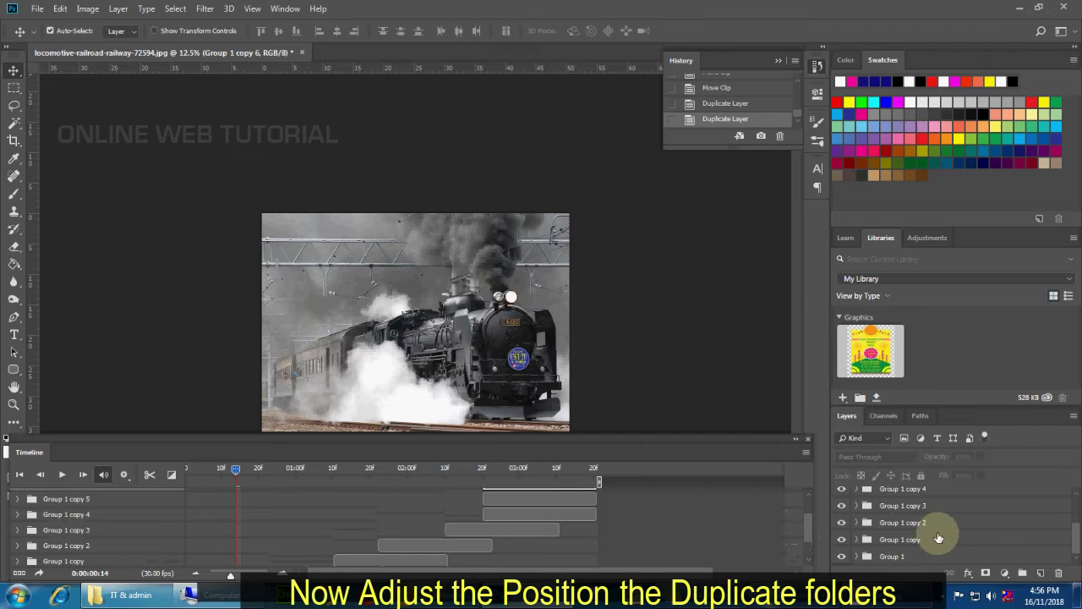
pyautogui.scroll(3, 1052, 528)
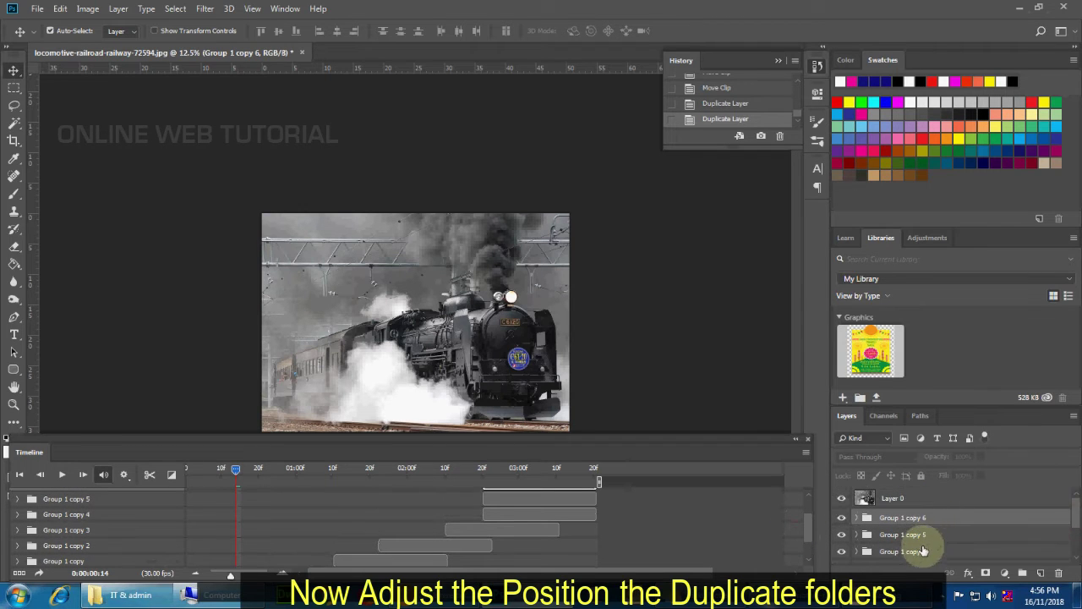
# - Send Group 1 copies 6, 5 and 4 below Group 1 and shift their clips near the start
pyautogui.keyDown('shift'); pyautogui.click(951, 552); pyautogui.keyUp('shift')
pyautogui.scroll(-3, 1073, 524)
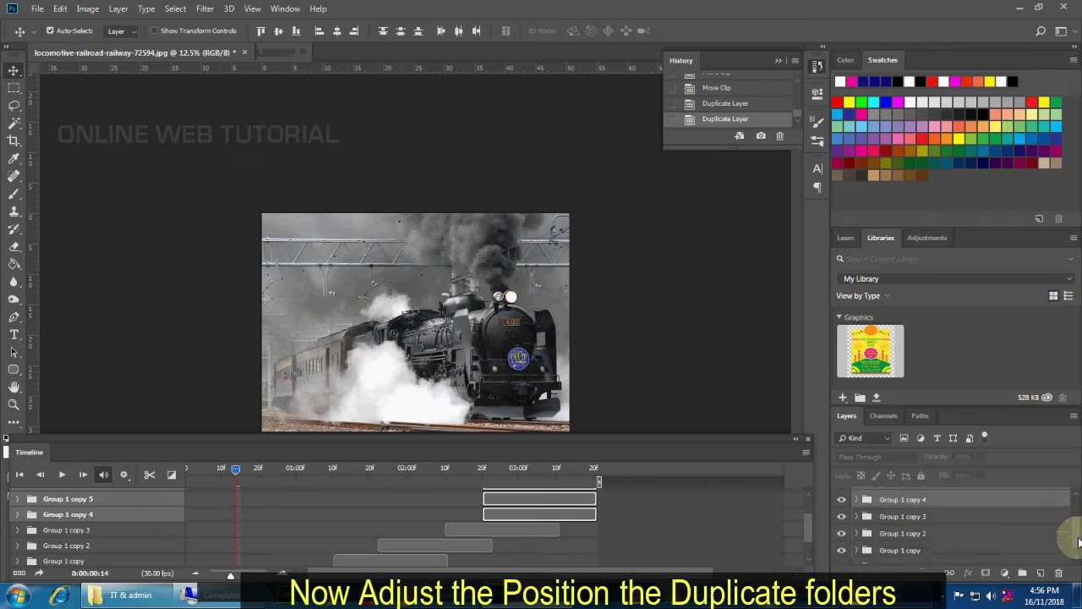
pyautogui.hotkey('ctrl', '[')
pyautogui.hotkey('ctrl', '[')
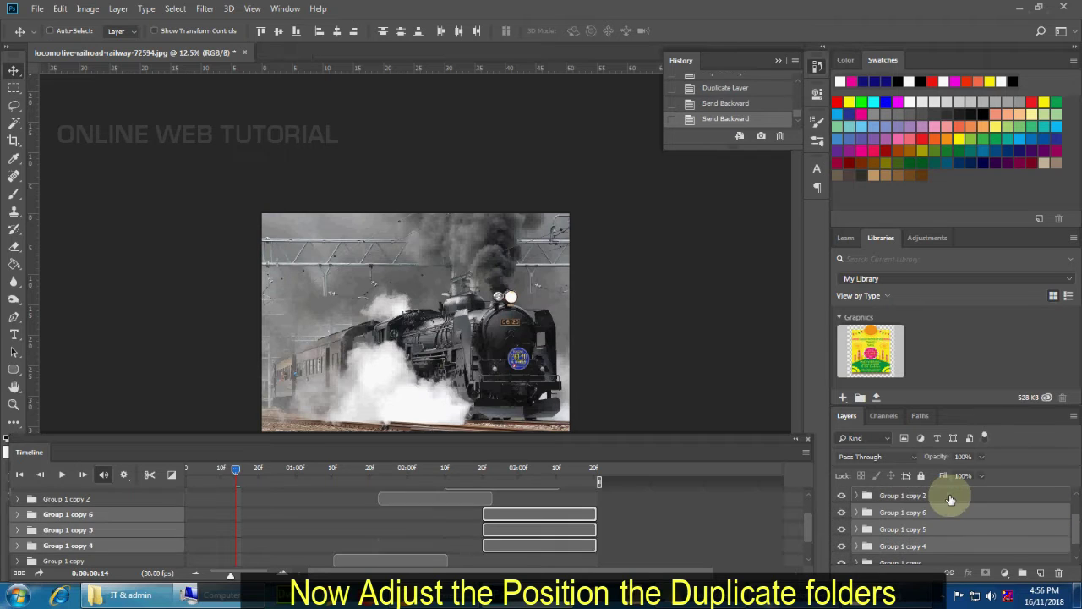
pyautogui.hotkey('ctrl', '[')
pyautogui.hotkey('ctrl', '[')
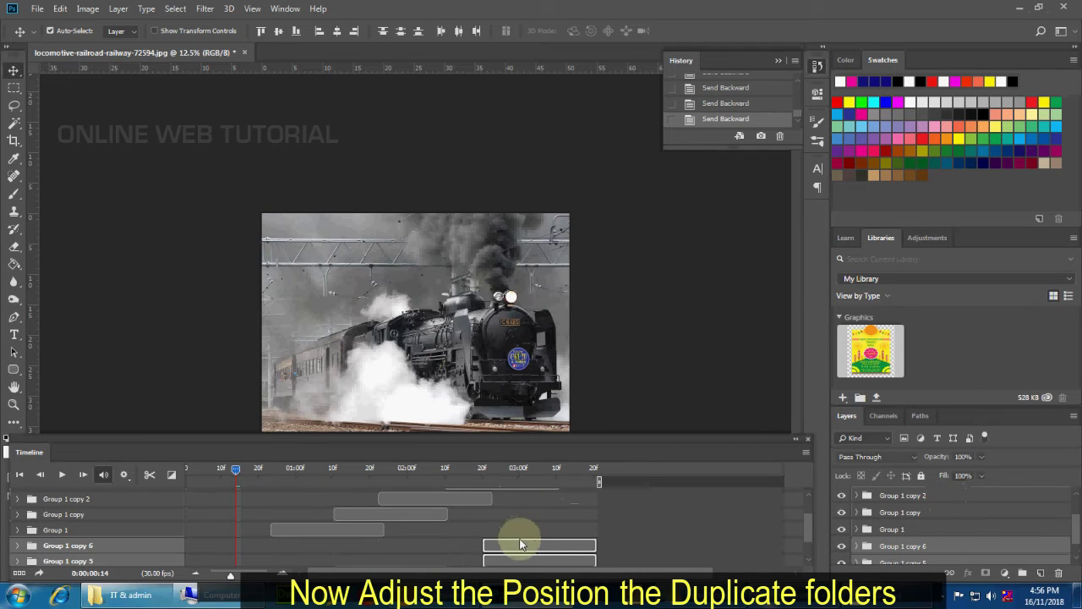
pyautogui.moveTo(518, 543); pyautogui.dragTo(229, 541)
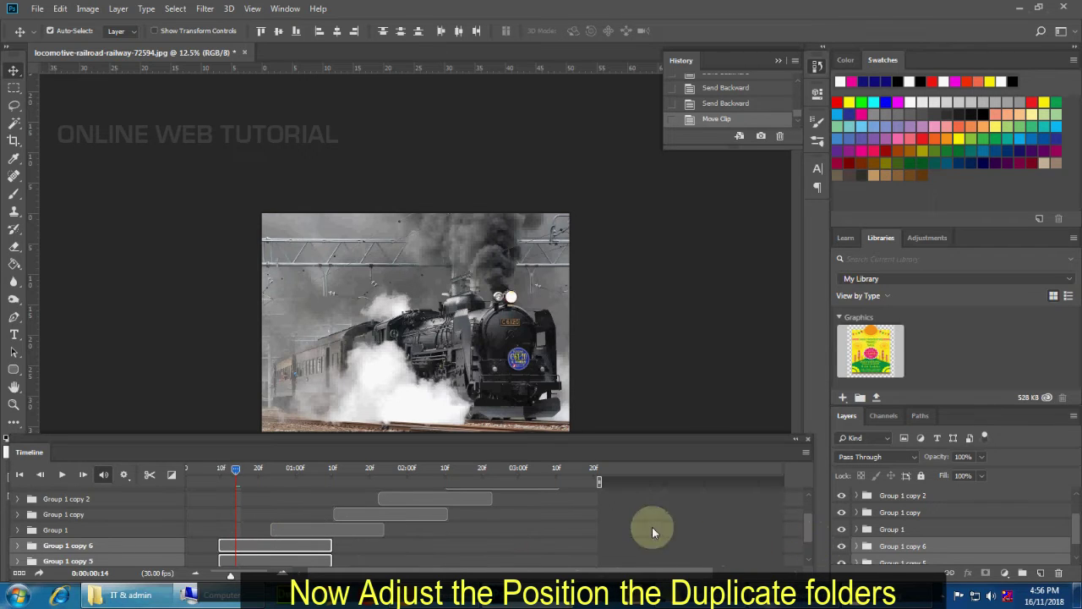
# - Delete Group 1 copy 5 and Group 1 copy 4
pyautogui.scroll(-1, 811, 523)
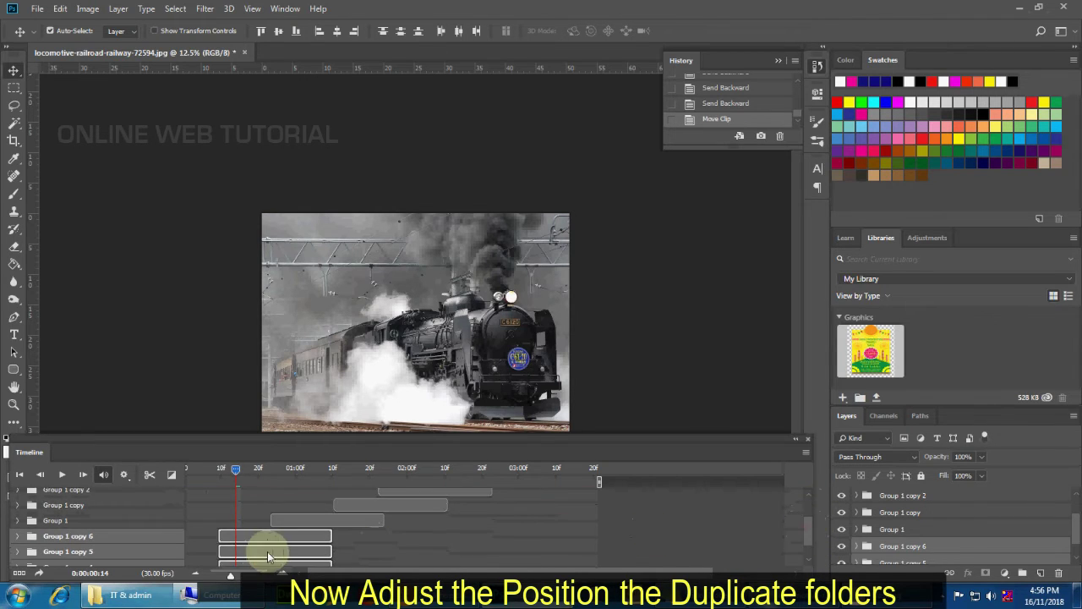
pyautogui.click(267, 551)
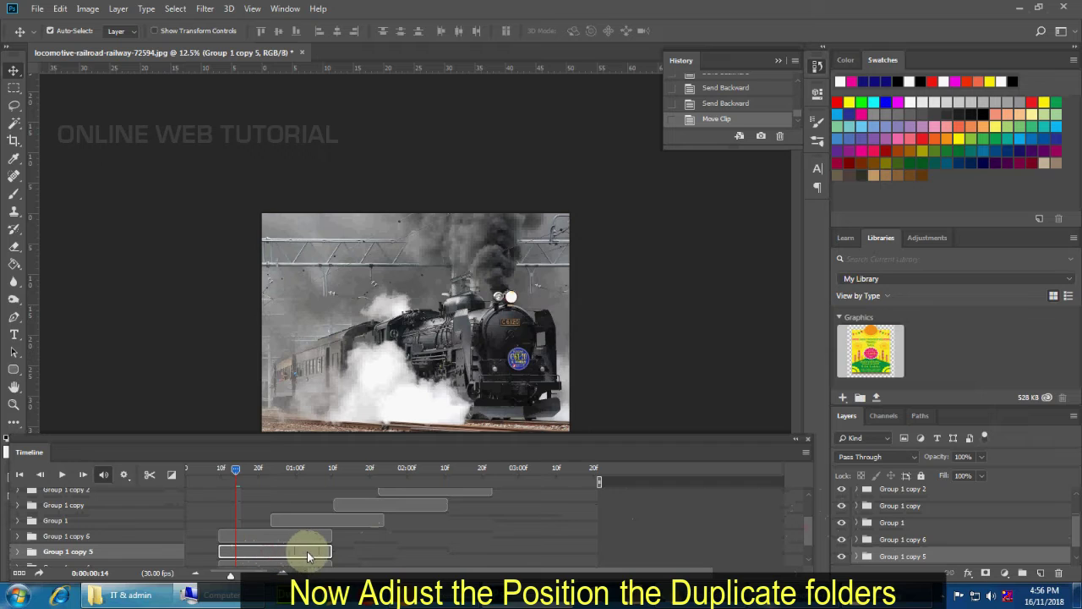
pyautogui.rightClick(877, 564)
pyautogui.click(874, 558)
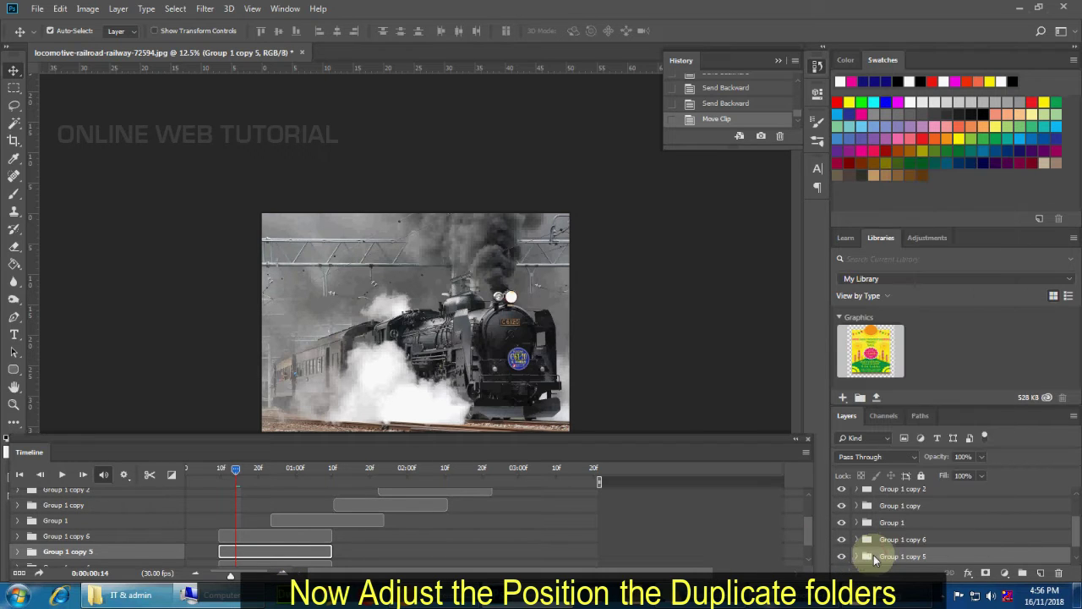
pyautogui.click(703, 542)
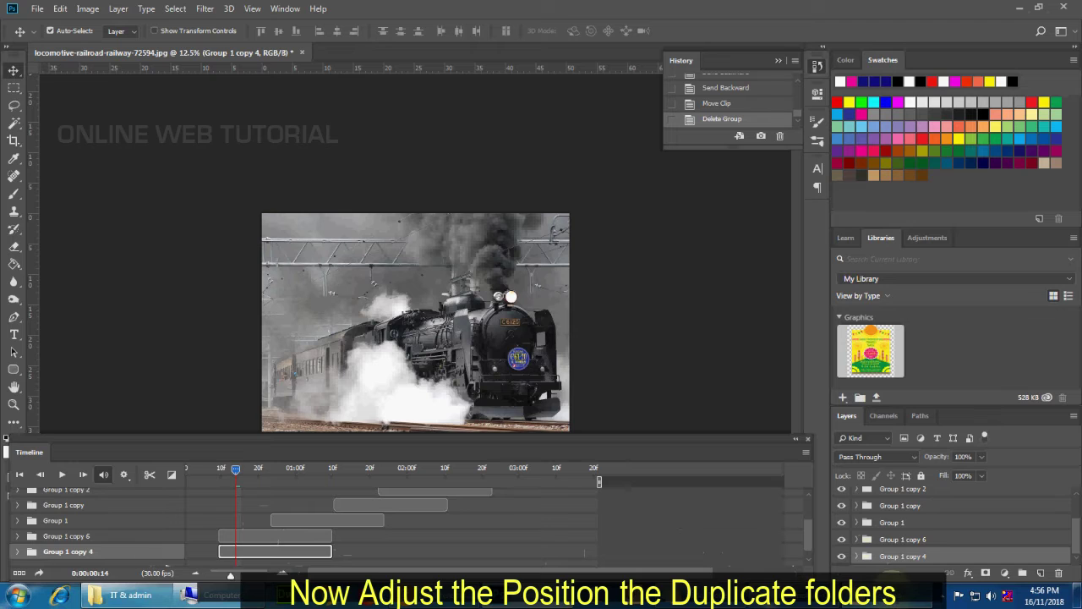
pyautogui.press('Delete')
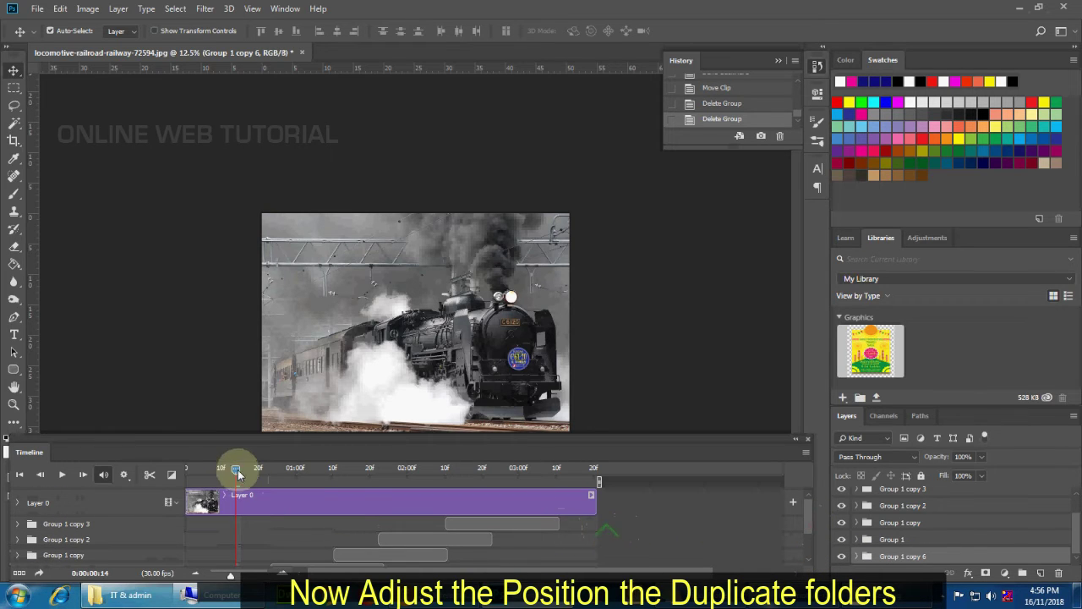
# - Preview the steam animation from the start, then send Layer 0 to the bottom of the stack
pyautogui.moveTo(238, 474); pyautogui.dragTo(181, 467)
pyautogui.click(60, 475)
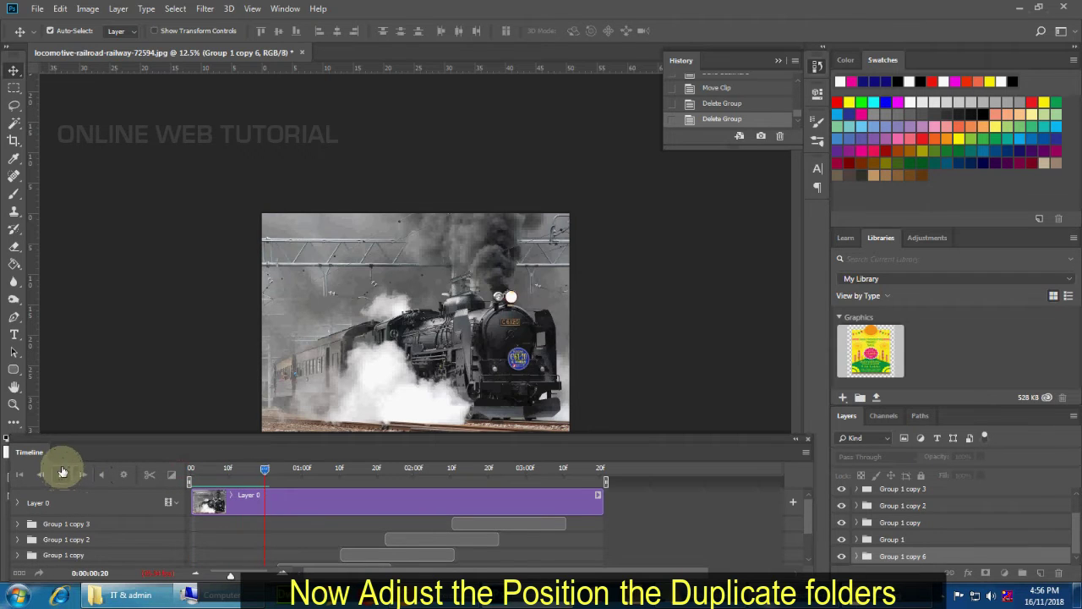
pyautogui.click(61, 471)
pyautogui.scroll(2, 1075, 524)
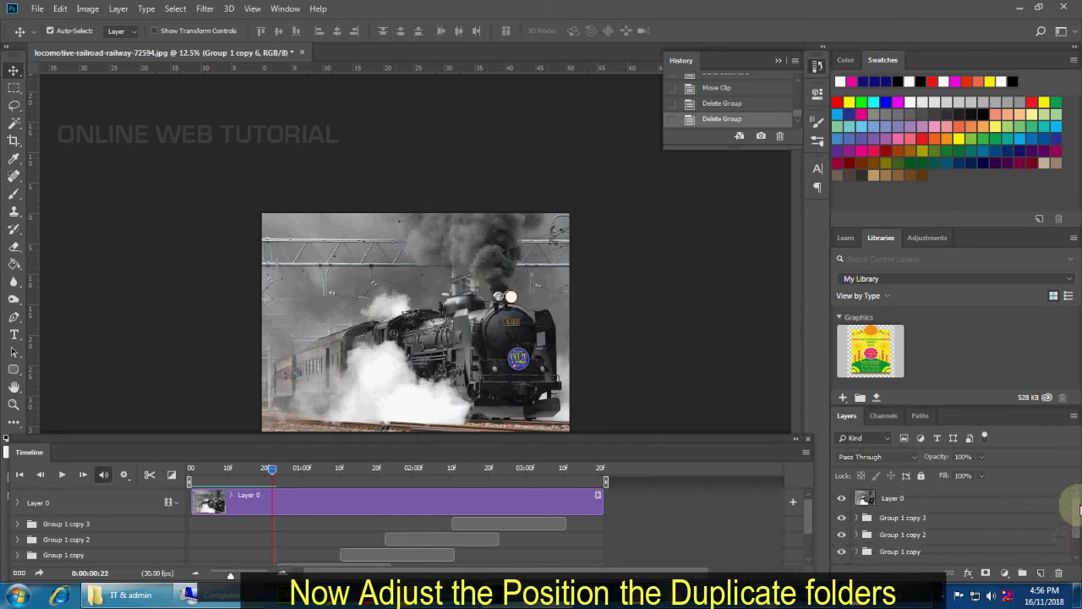
pyautogui.click(928, 501)
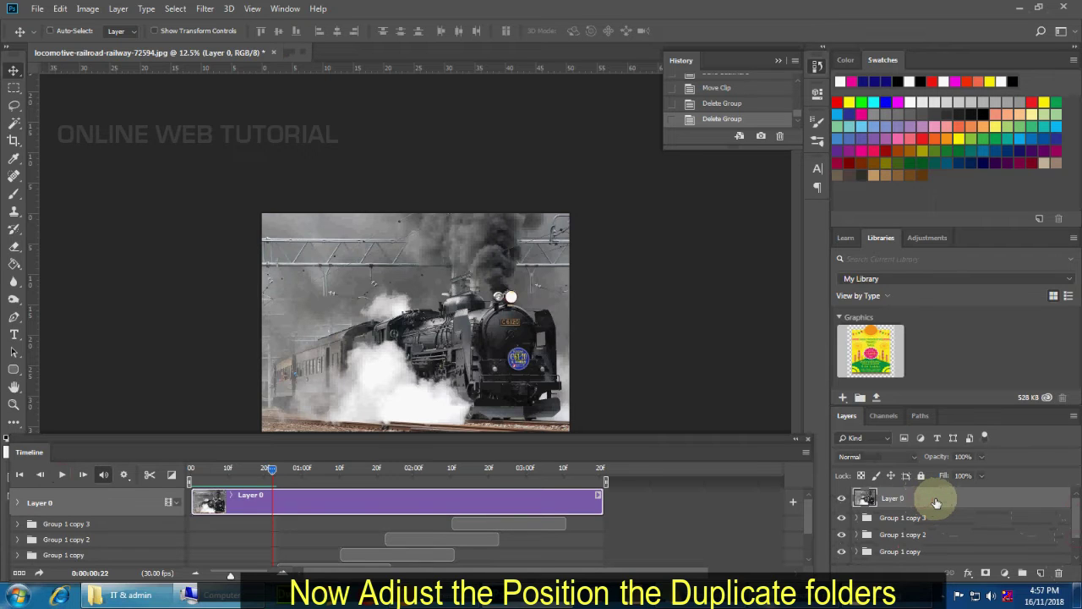
pyautogui.hotkey('ctrl', '[')
pyautogui.hotkey('ctrl', '[')
pyautogui.hotkey('ctrl', '[')
pyautogui.hotkey('ctrl', '[')
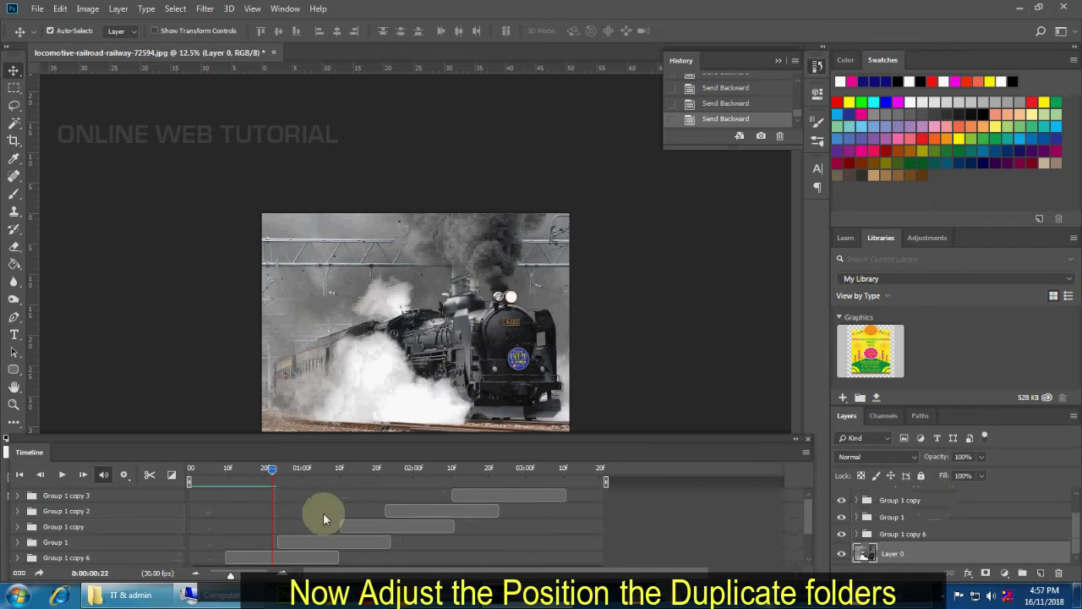
pyautogui.moveTo(268, 470); pyautogui.dragTo(189, 470)
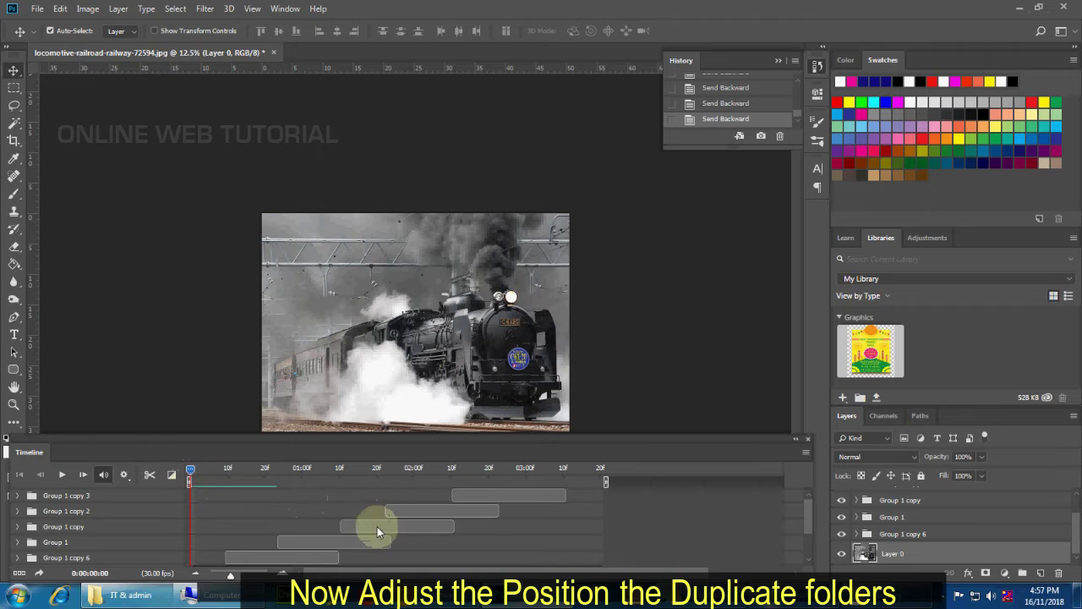
# - Duplicate Group 1 copy 6 into copy 7, slide copy 6's clip to frame 0, and play
pyautogui.scroll(-1, 377, 527)
pyautogui.click(903, 533)
pyautogui.hotkey('ctrl', 'j')
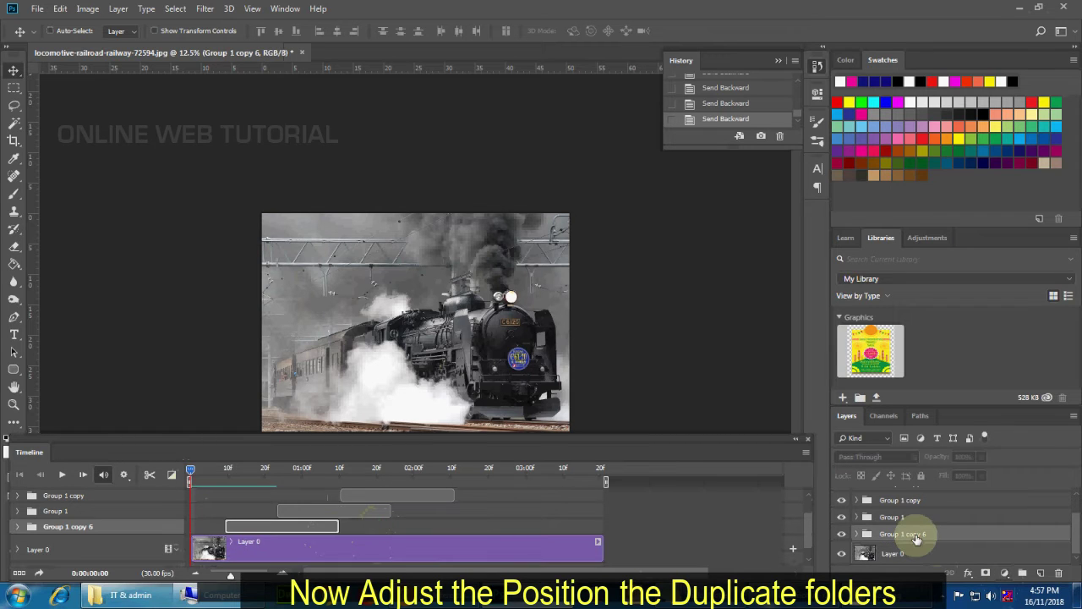
pyautogui.moveTo(301, 543); pyautogui.dragTo(234, 542)
pyautogui.click(61, 475)
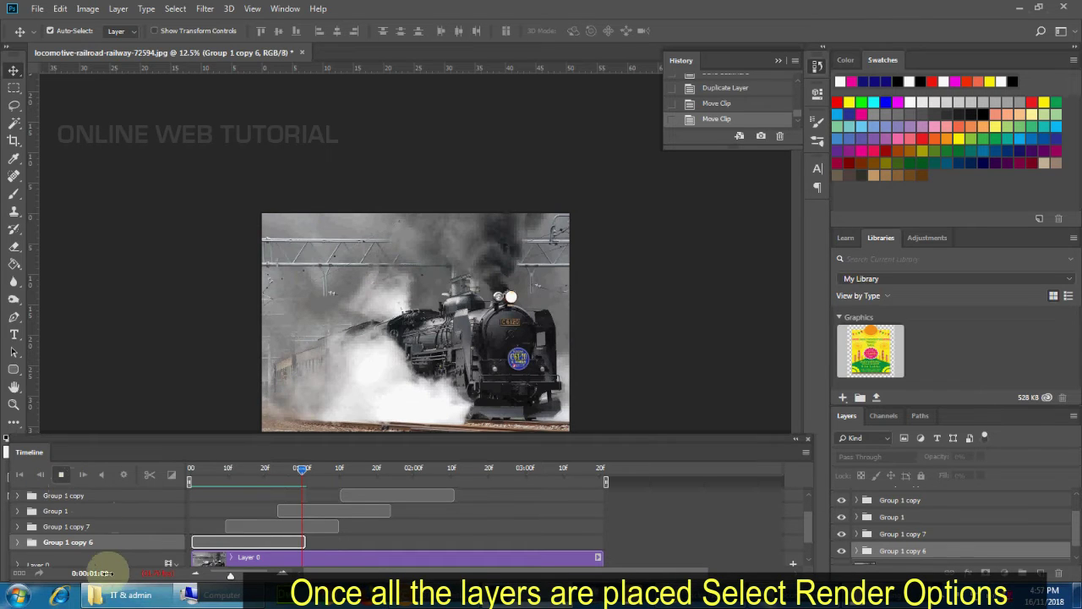
# - Stop the staggered steam animation preview at 0:00:01:04
pyautogui.click(61, 471)
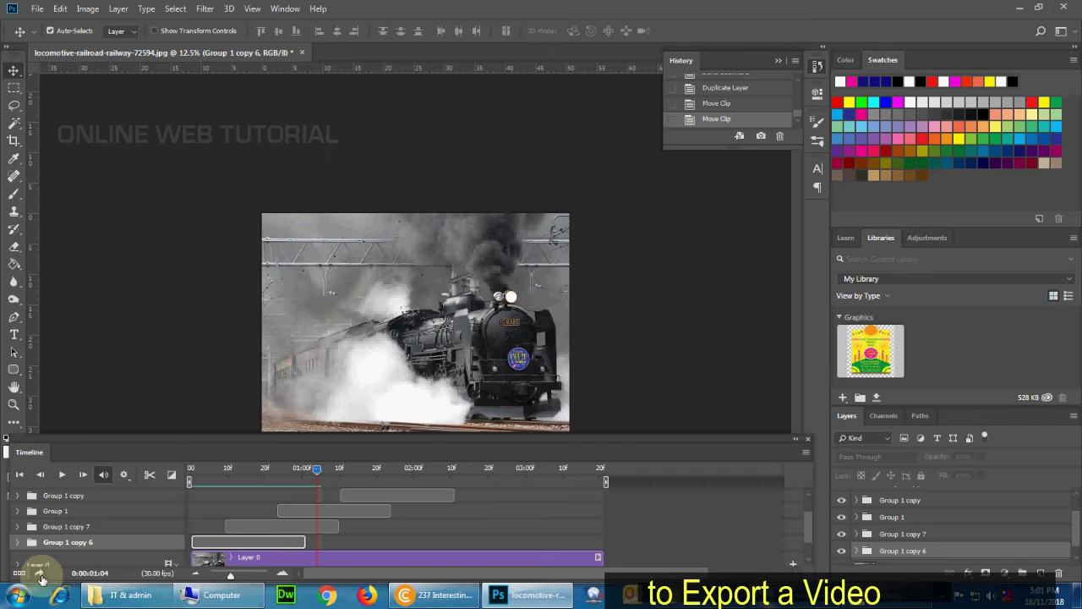
# - Render locomotive-railroad-railway-72594.mp4 as H.264 High Quality at 1920 x 720
pyautogui.click(40, 575)
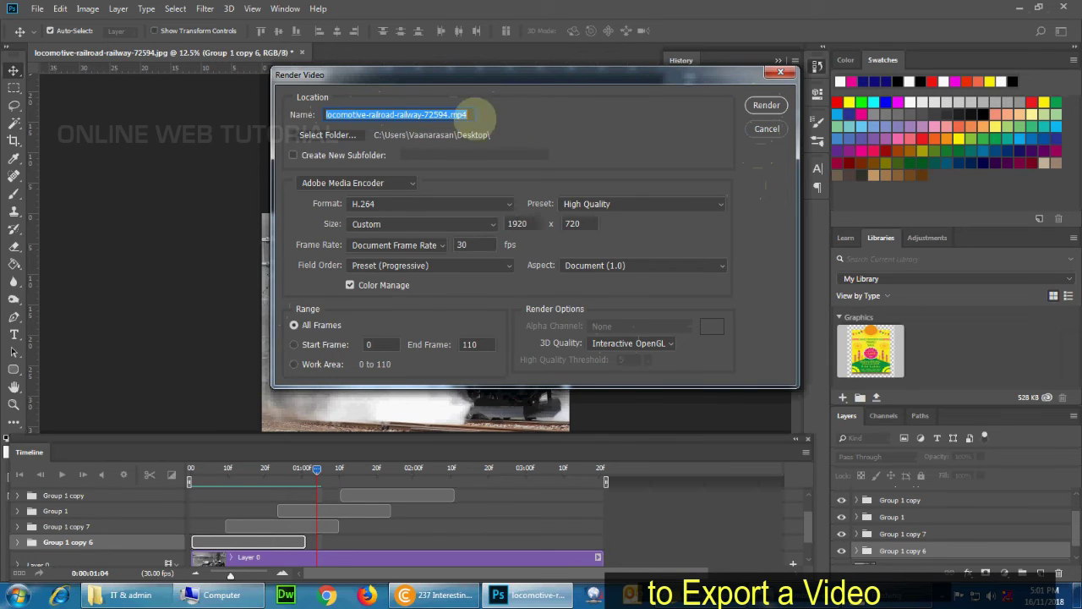
pyautogui.click(767, 107)
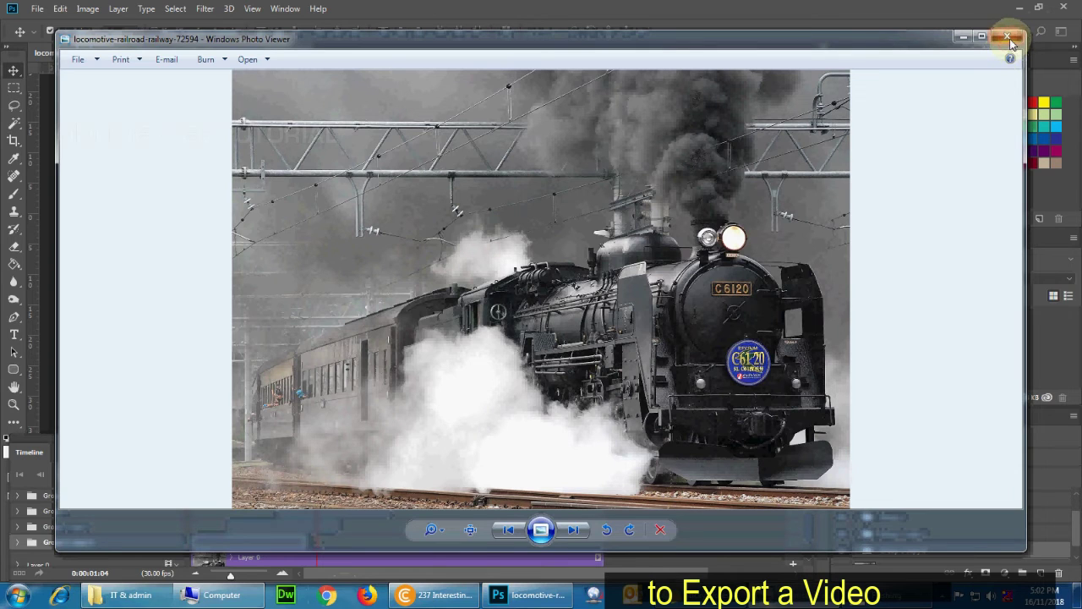
# - Close the locomotive photo in Windows Photo Viewer
pyautogui.click(1006, 38)
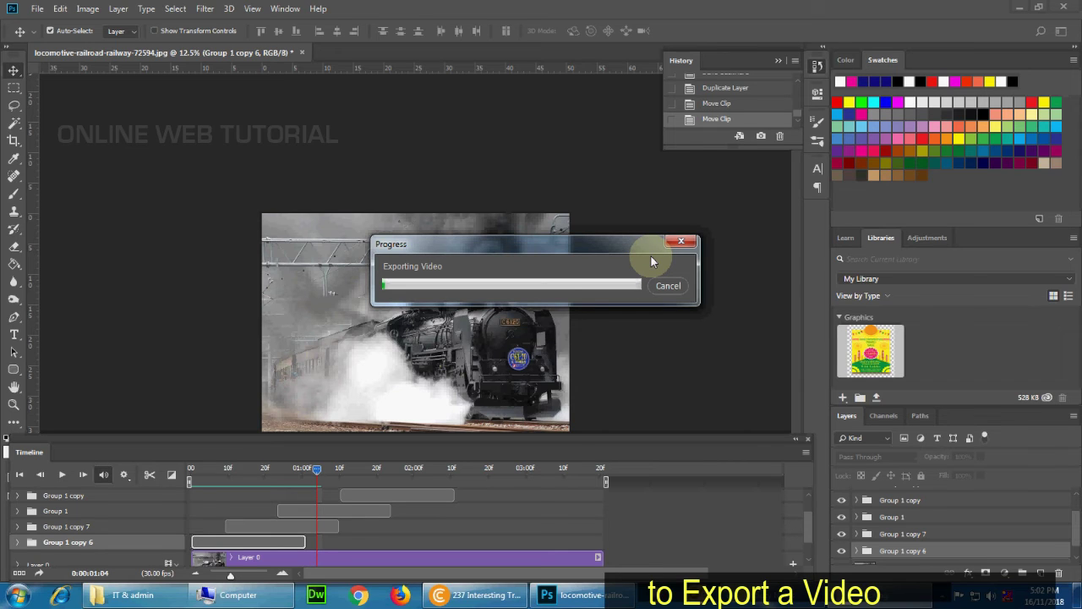
# - Switch to the Chrome train photo search from the taskbar while the export runs
pyautogui.click(482, 594)
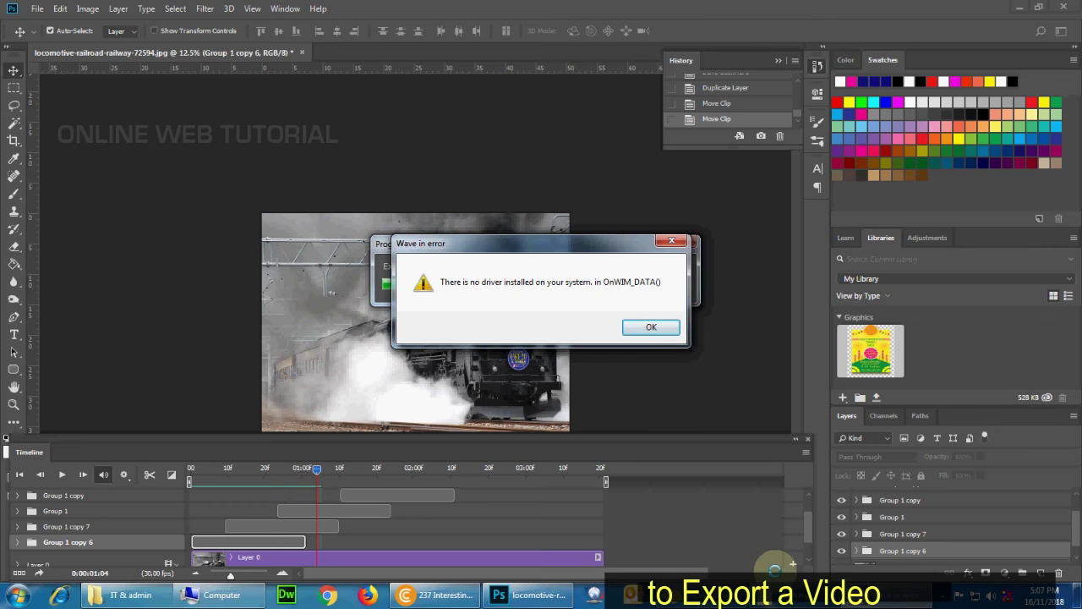
# - Dismiss the "Wave in error" missing-driver warning to return to the staggered steam timeline
pyautogui.click(649, 327)
pyautogui.click(648, 329)
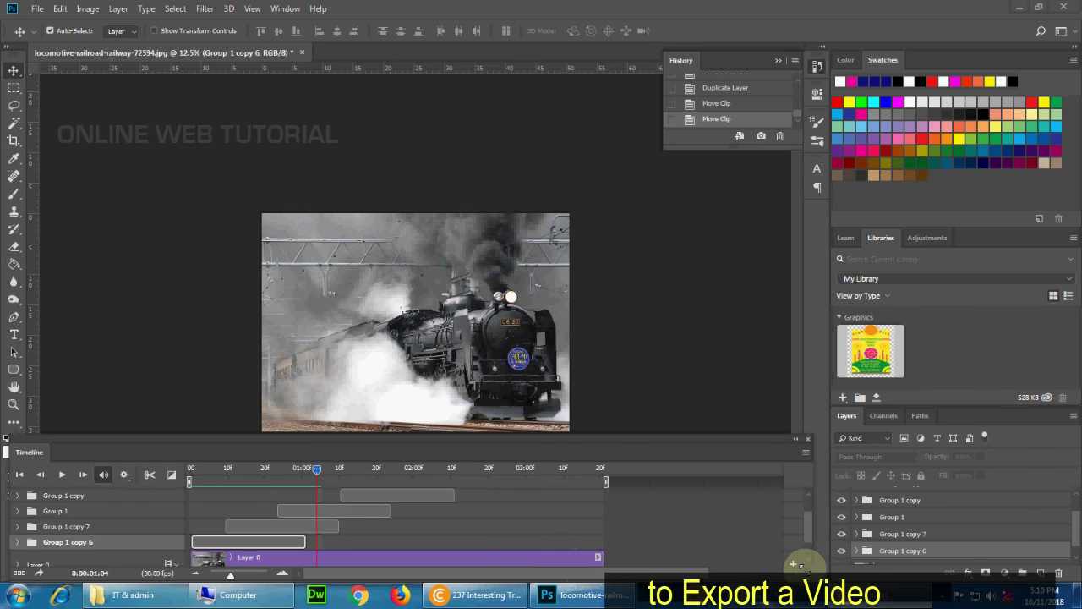
# - Switch to the Windows Explorer Computer window listing drives C:, D:, E:, F: and Z:
pyautogui.click(1038, 7)
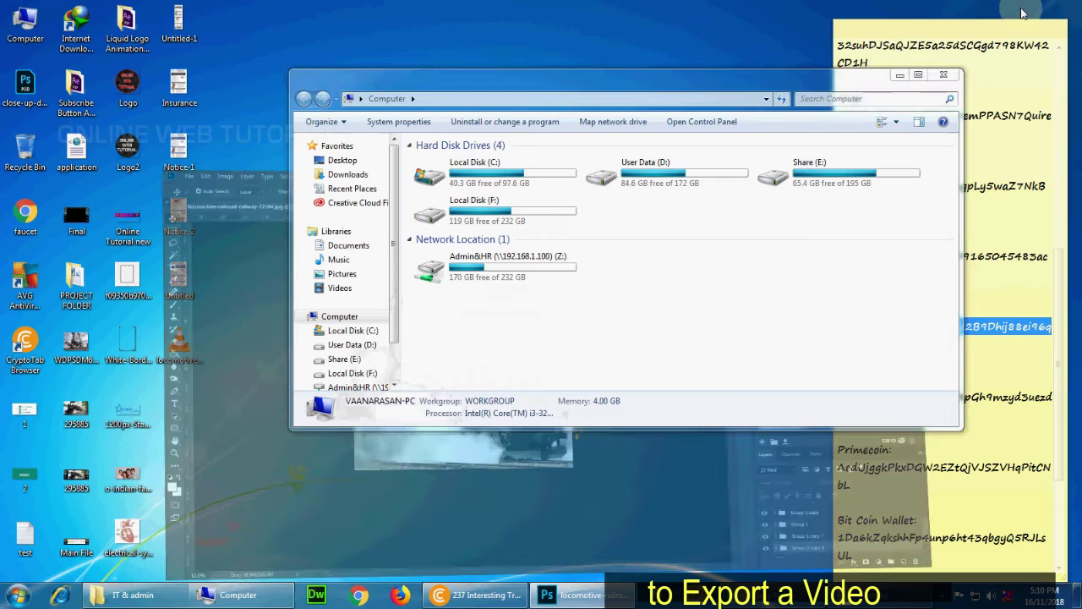